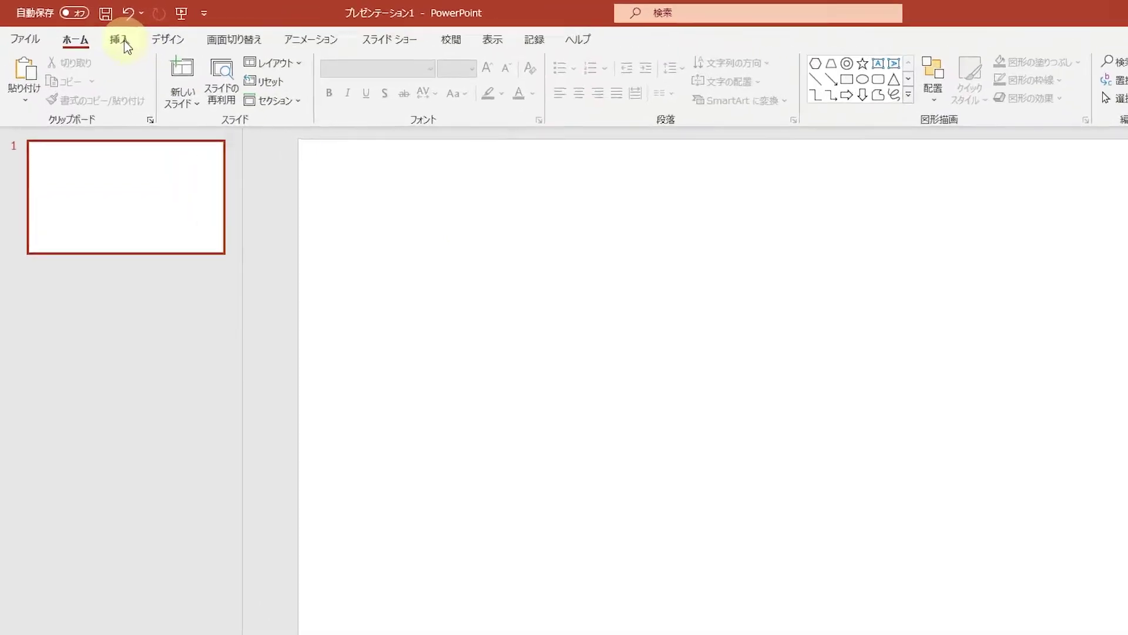
- Draw a wide rectangle on the slide, then delete it
left_click(90, 30)
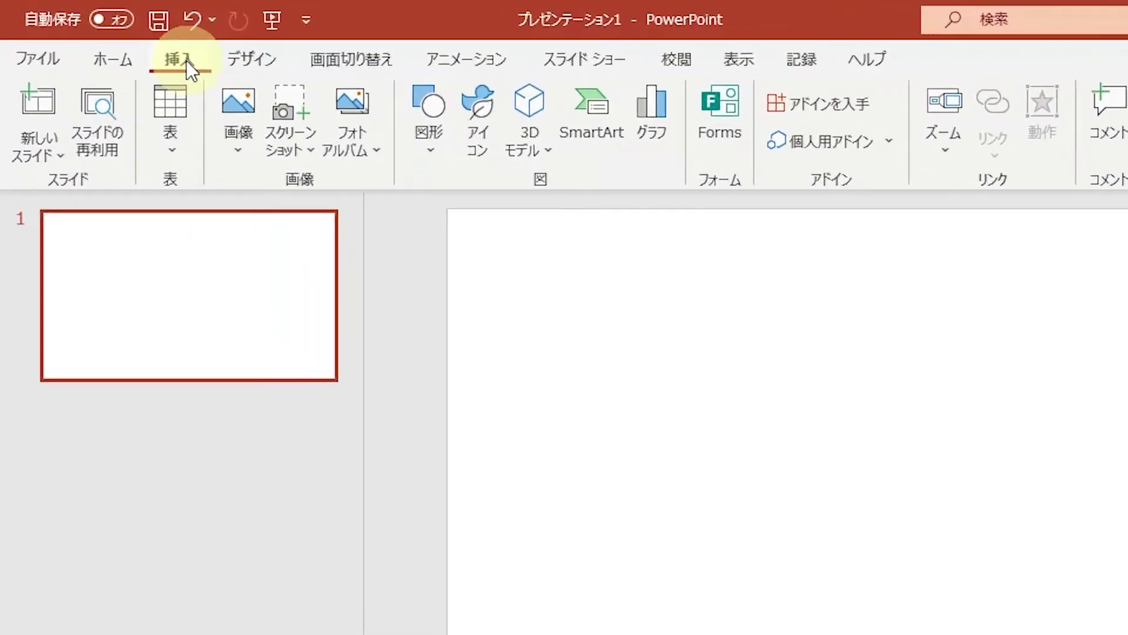
left_click(418, 154)
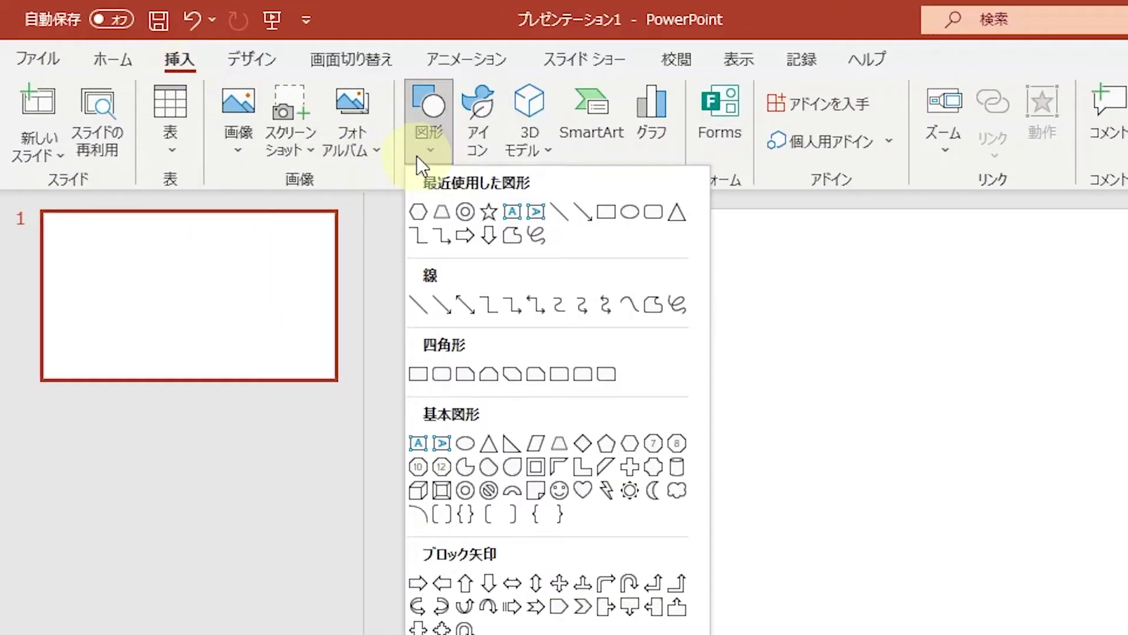
left_click(608, 210)
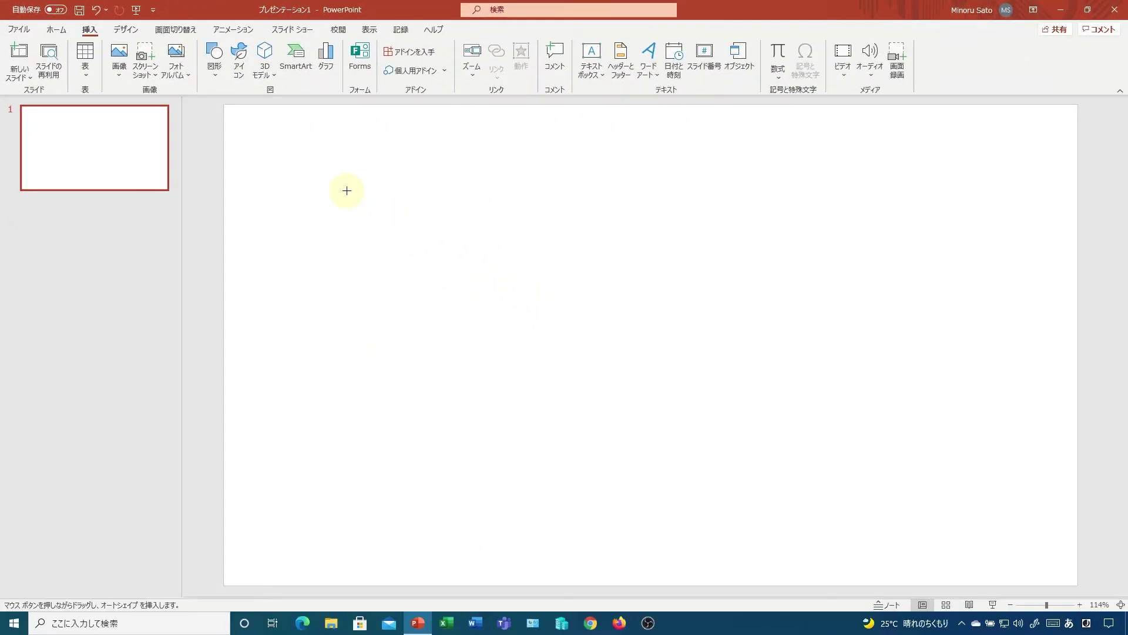
left_click_drag(347, 190, 442, 282)
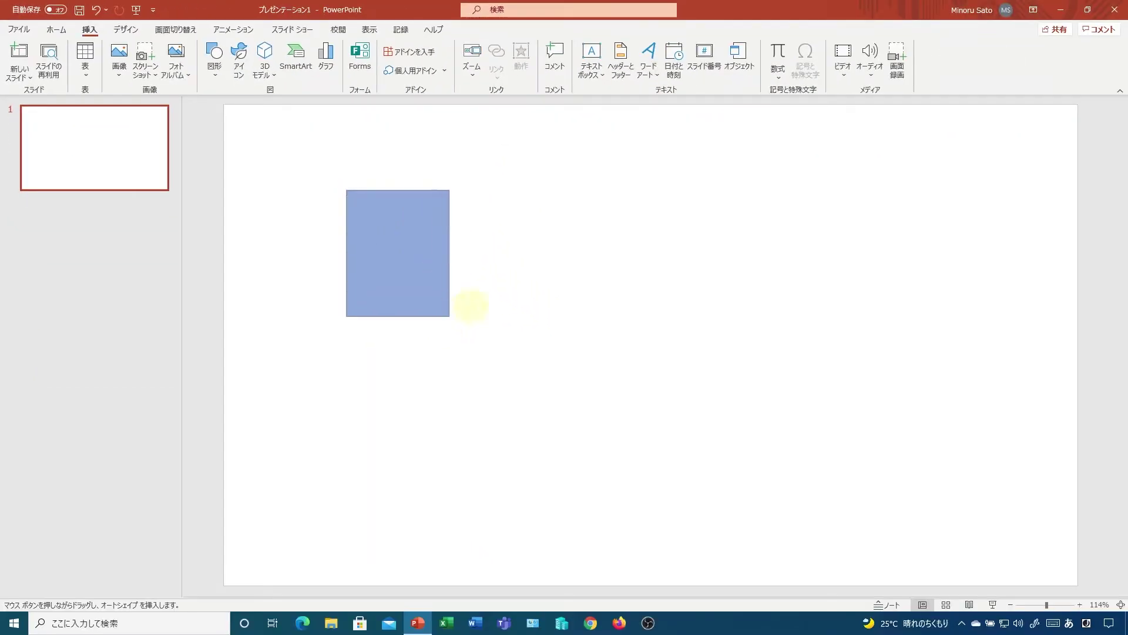
mouse_move(442, 281)
left_mouse_down()
mouse_move(502, 339)
mouse_move(496, 285)
mouse_move(551, 279)
mouse_move(523, 325)
mouse_move(490, 327)
mouse_move(541, 353)
mouse_move(623, 298)
left_mouse_up()
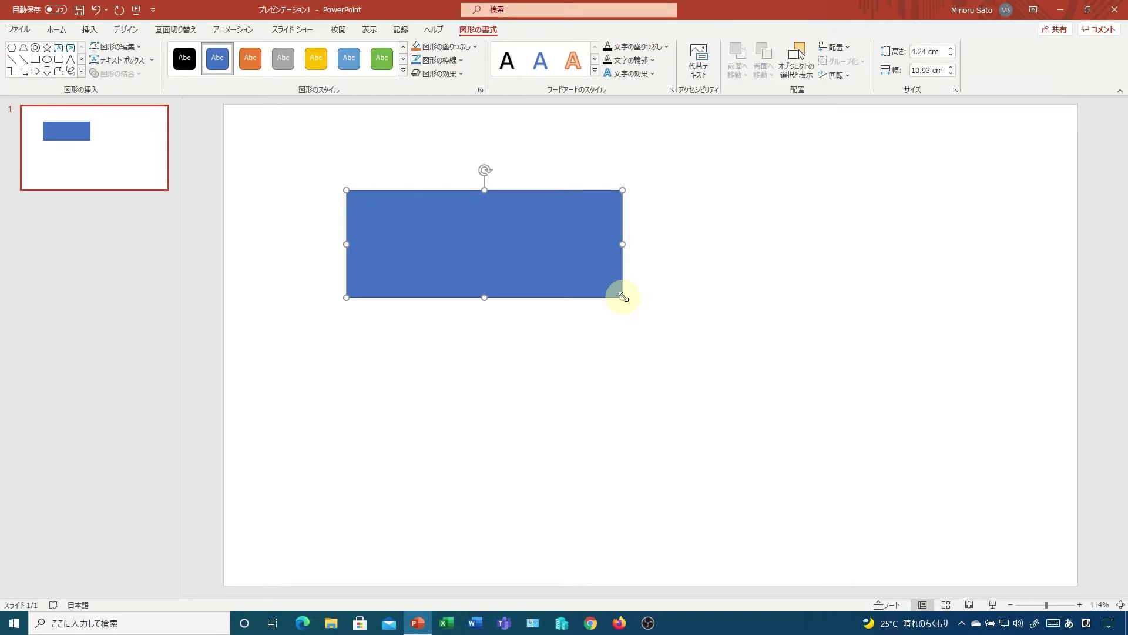
key("Delete")
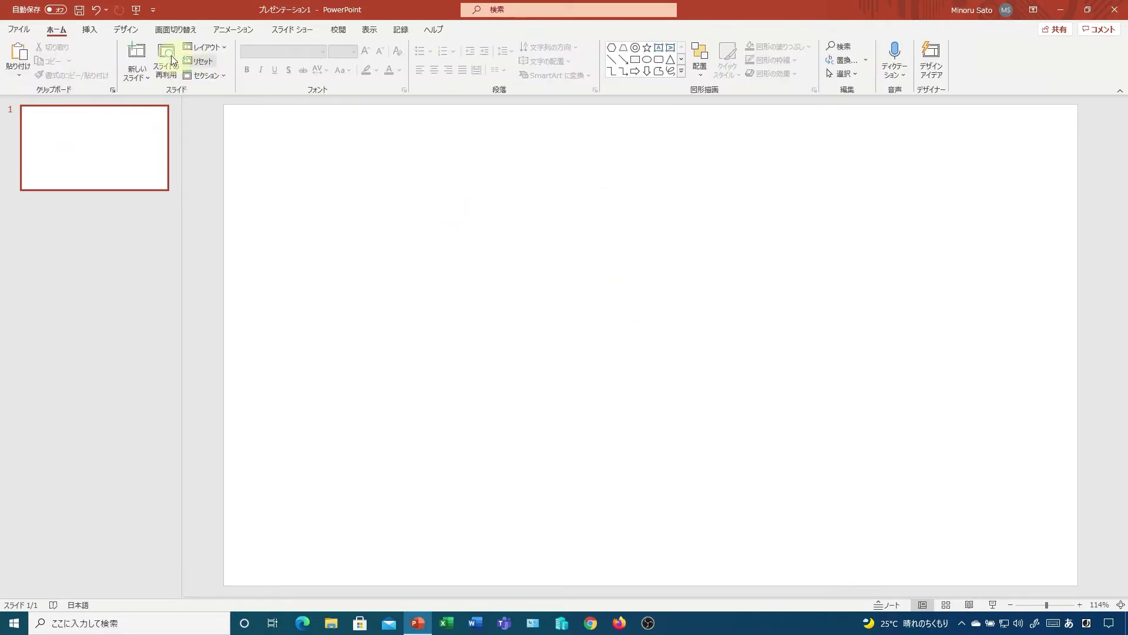
- Draw a perfect square on the slide, holding Shift to keep sides equal
left_click(89, 32)
left_click(221, 81)
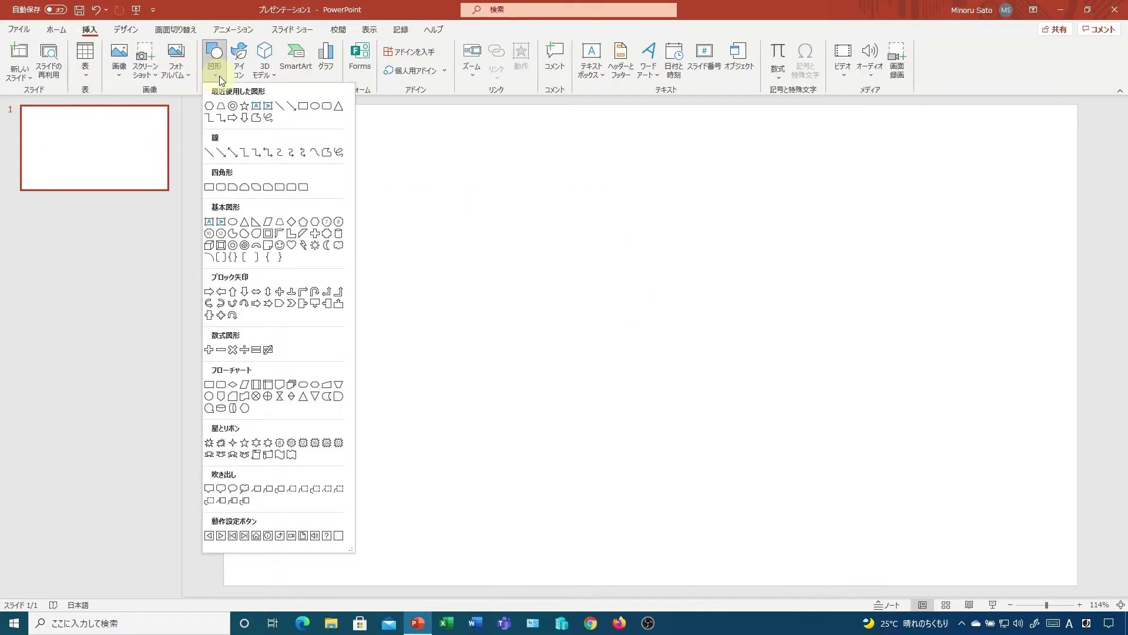
left_click(303, 106)
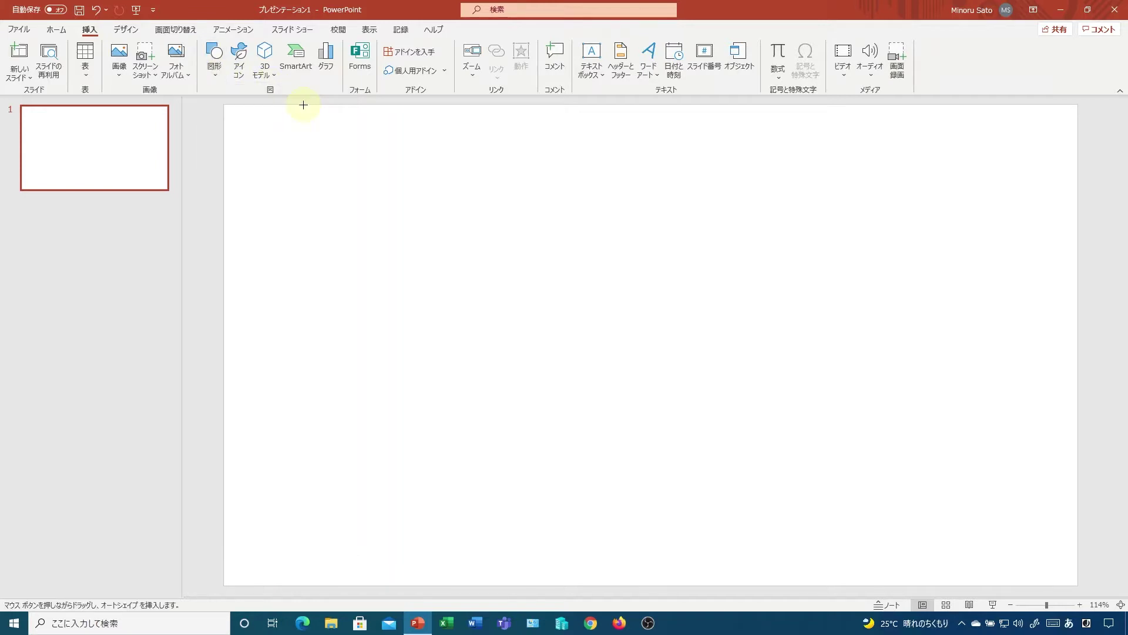
key("shift")
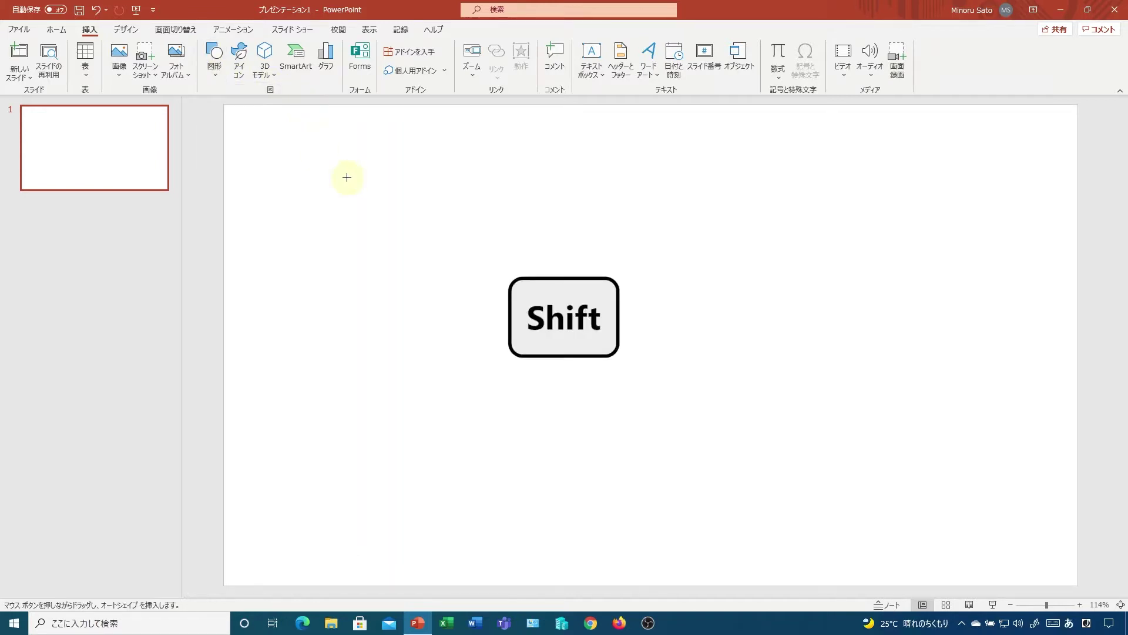
mouse_move(334, 175)
left_mouse_down()
mouse_move(394, 234)
mouse_move(478, 193)
mouse_move(465, 227)
mouse_move(547, 352)
mouse_move(521, 252)
mouse_move(467, 202)
mouse_move(587, 262)
mouse_move(497, 184)
left_mouse_up()
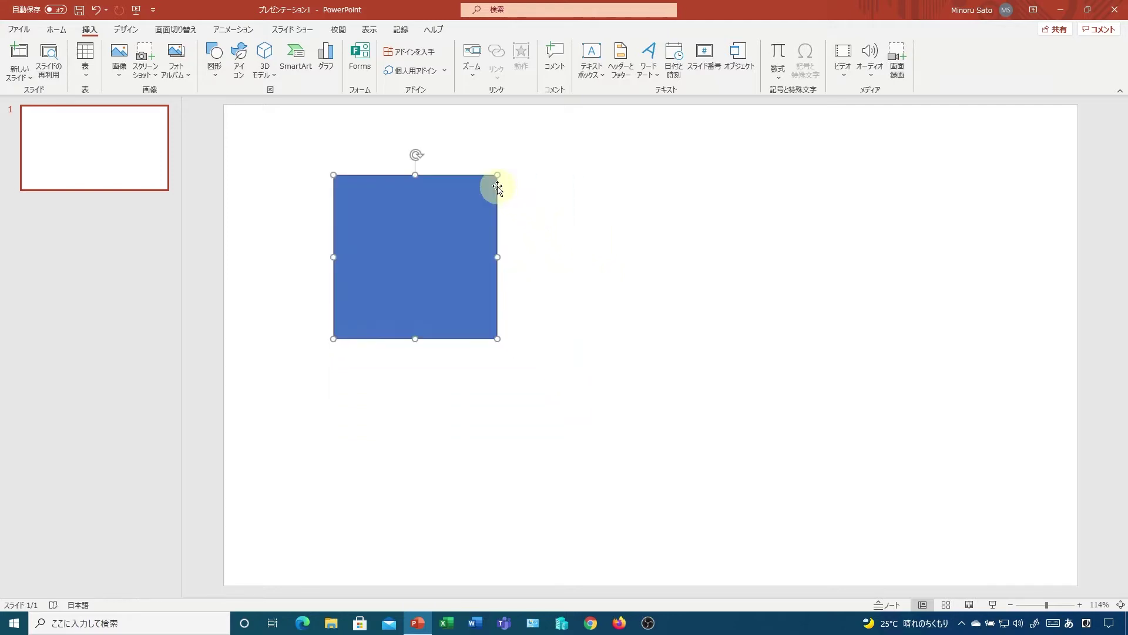
- Add a circle right of the square, a triangle below it, and a star beside the circle
left_click(88, 30)
left_click(214, 58)
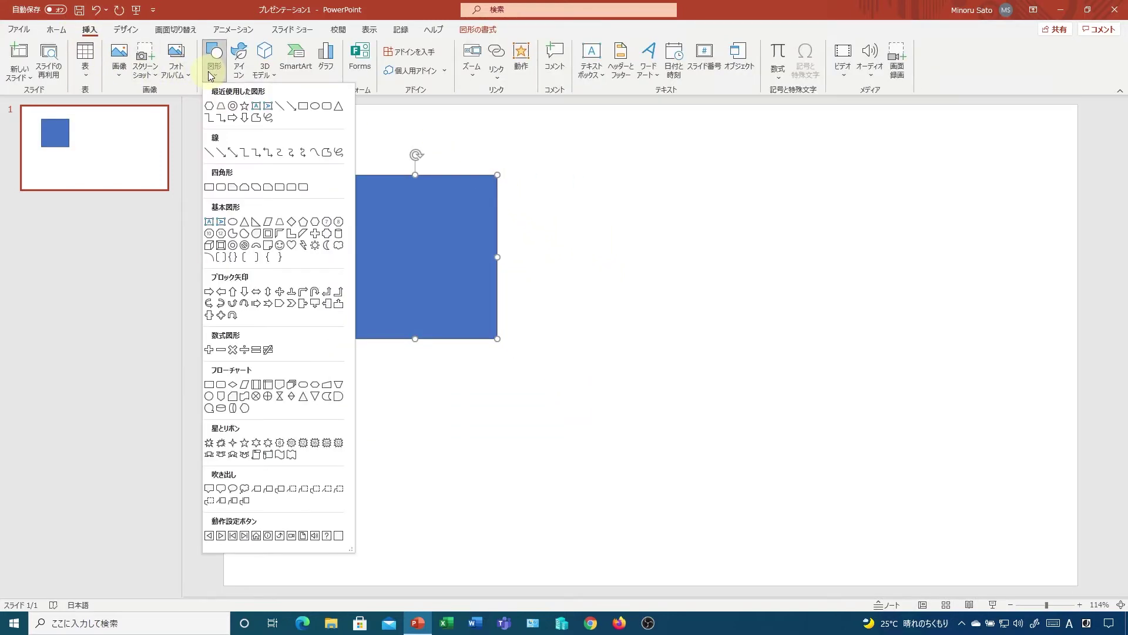
left_click(315, 106)
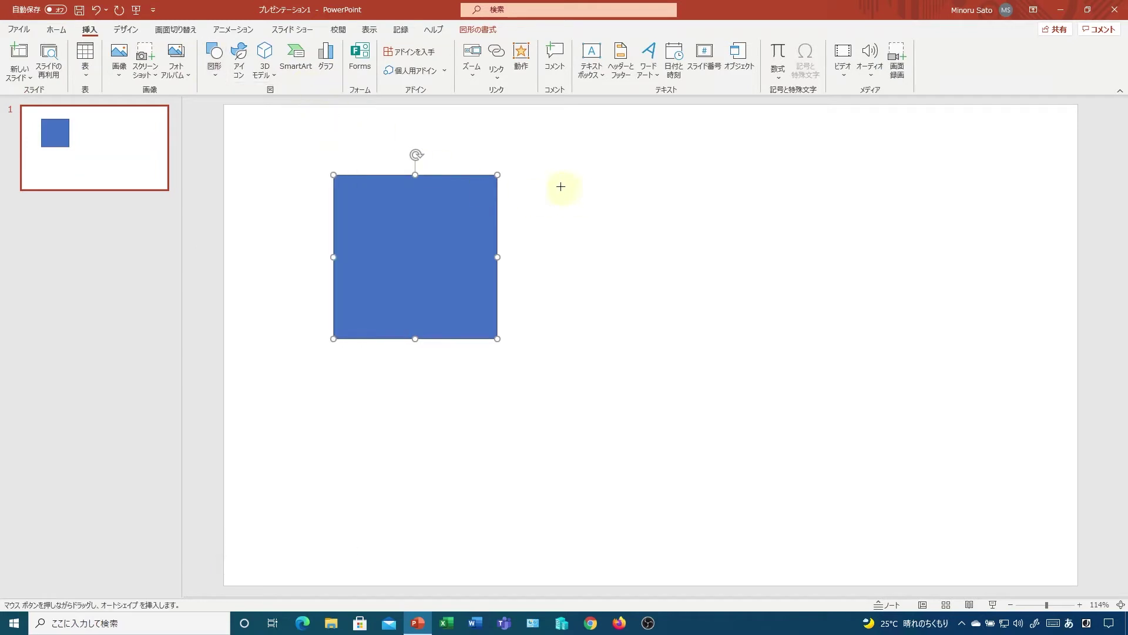
left_click_drag(559, 184, 695, 285)
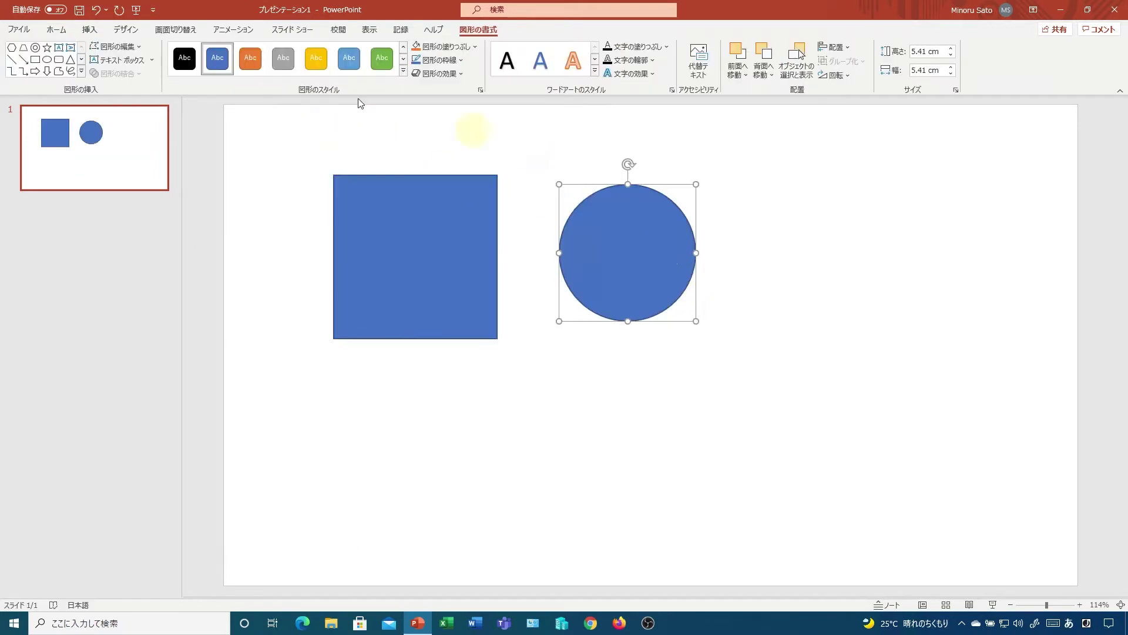
left_click(97, 31)
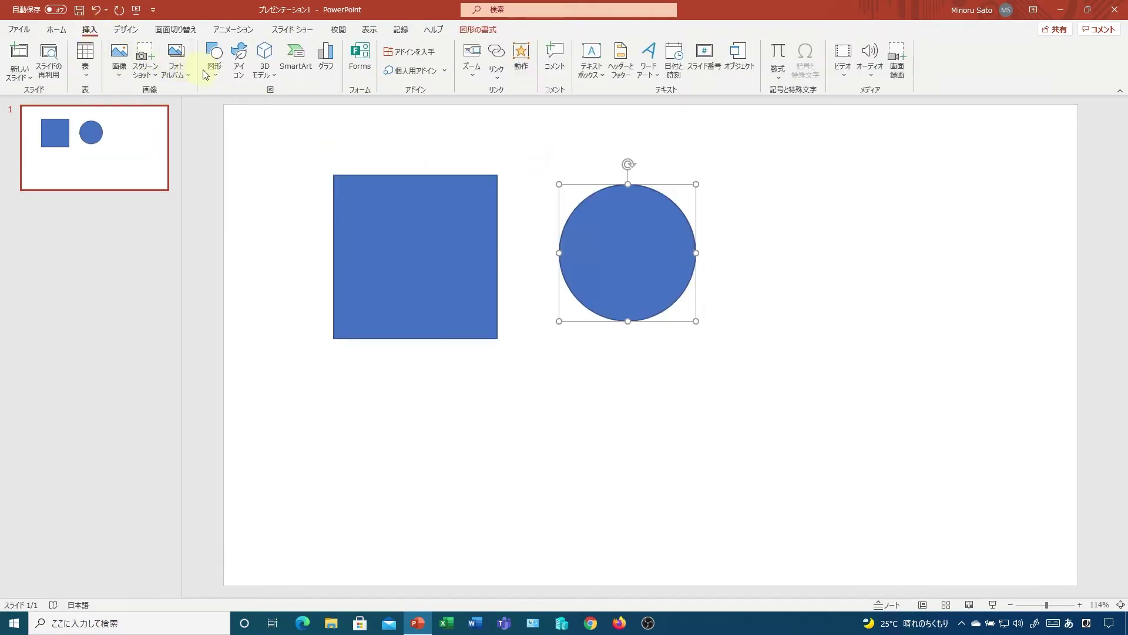
left_click(207, 75)
left_click(338, 106)
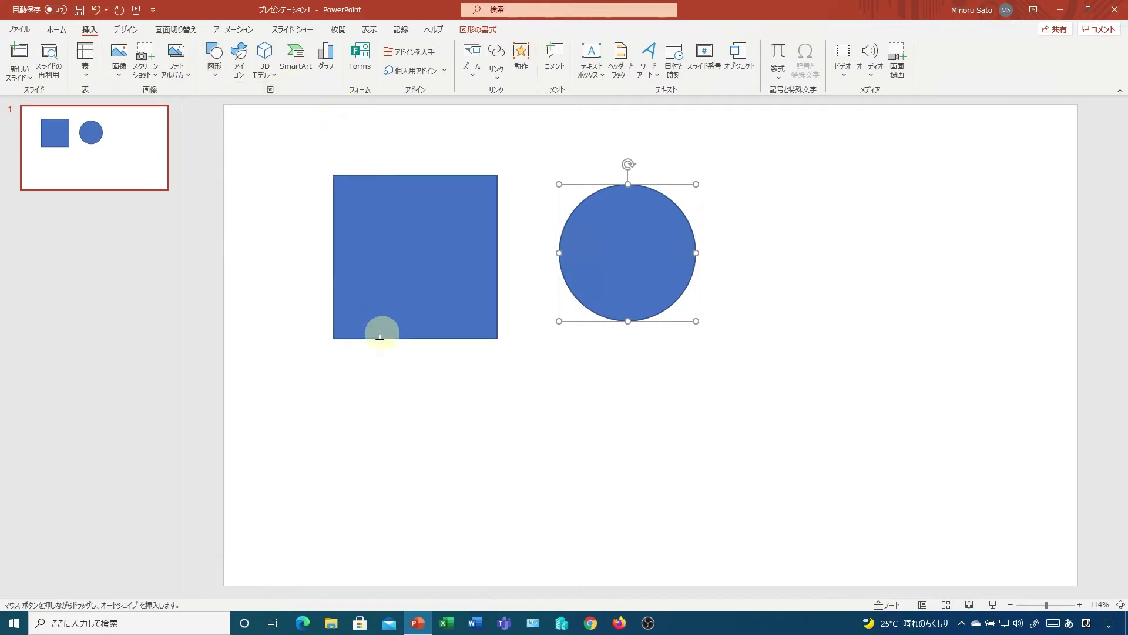
left_click_drag(334, 372, 533, 544)
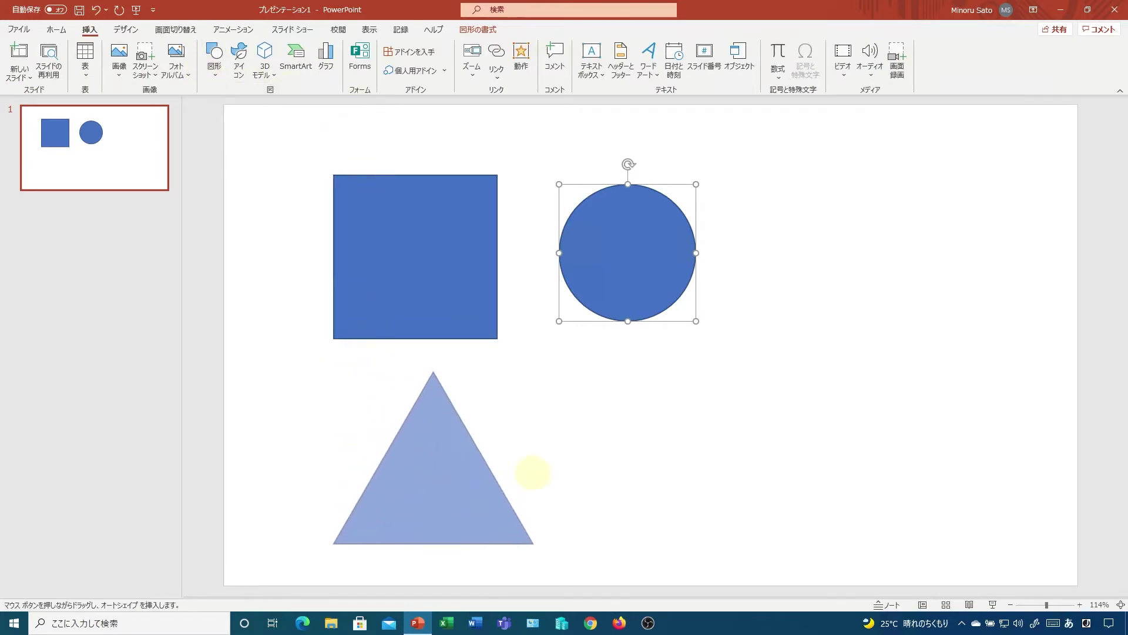
left_click(89, 30)
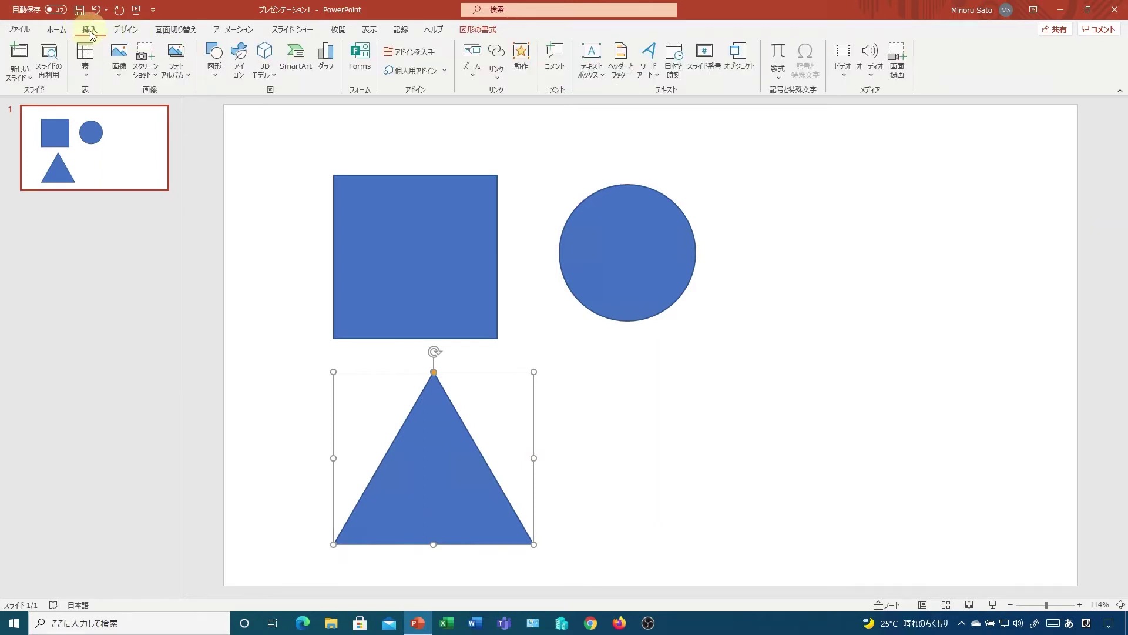
left_click(213, 74)
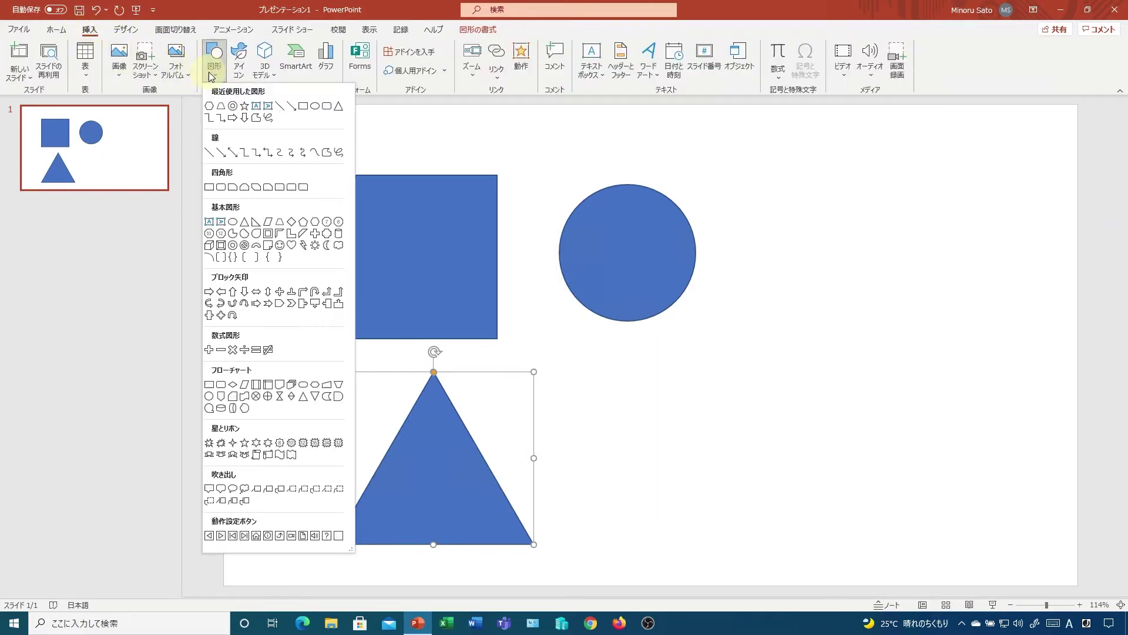
left_click(245, 106)
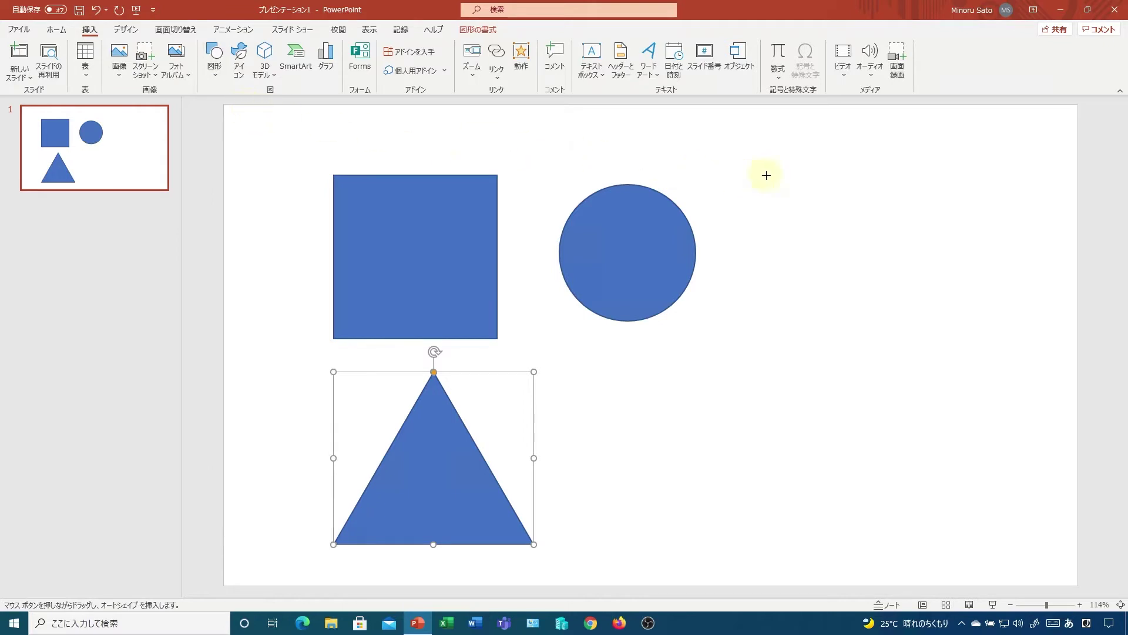
left_click_drag(741, 166, 920, 293)
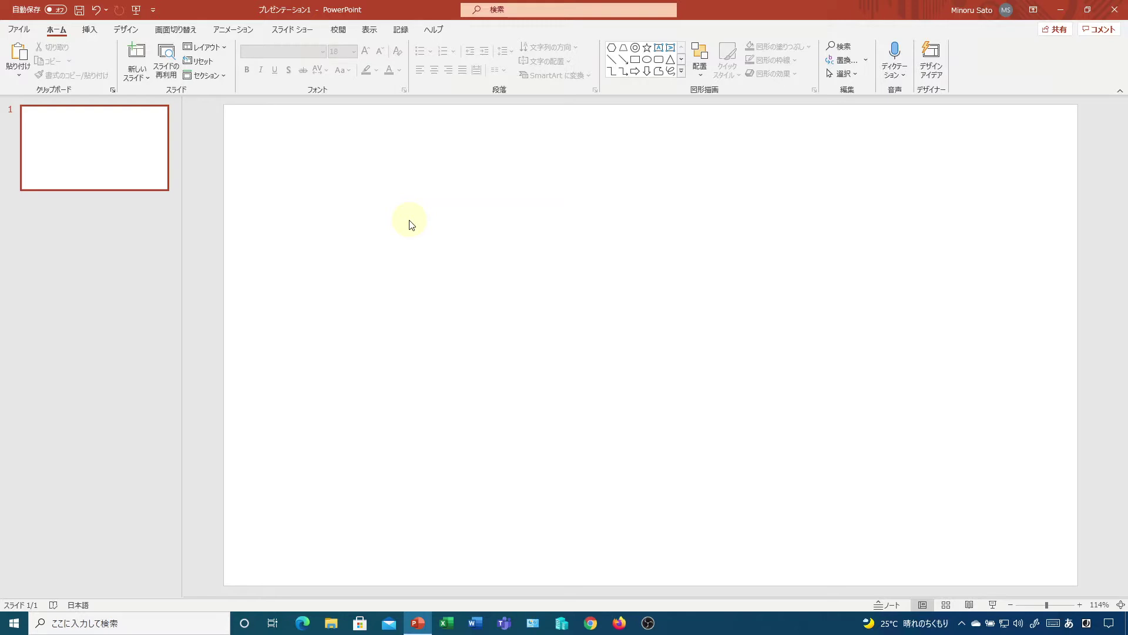
- Draw a new blue circle in the upper left of the slide
left_click(89, 29)
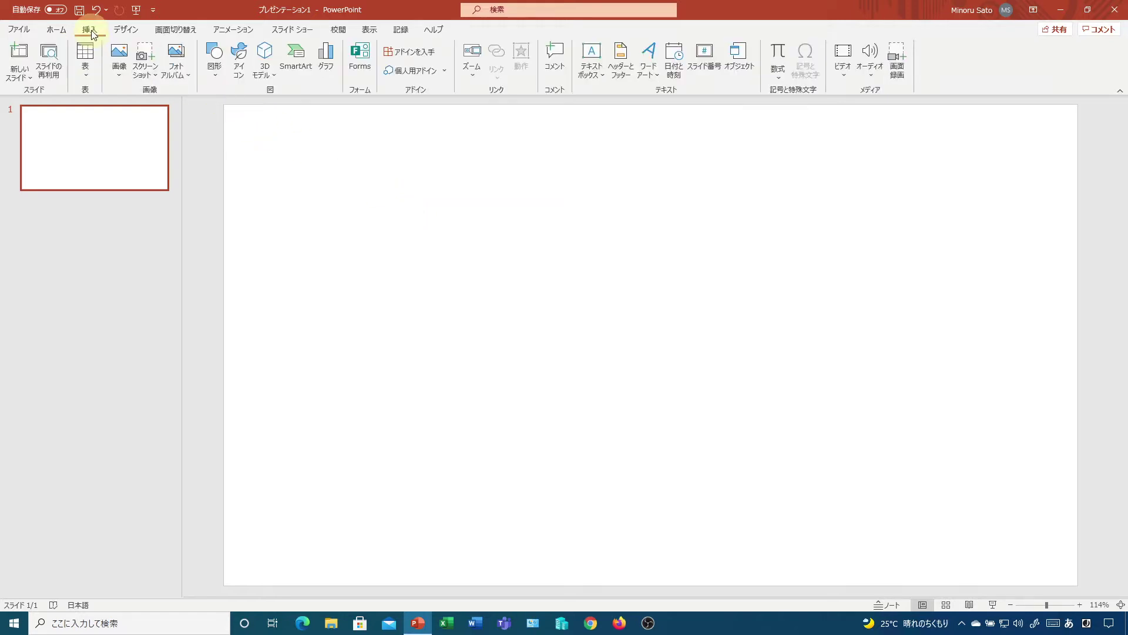
left_click(215, 56)
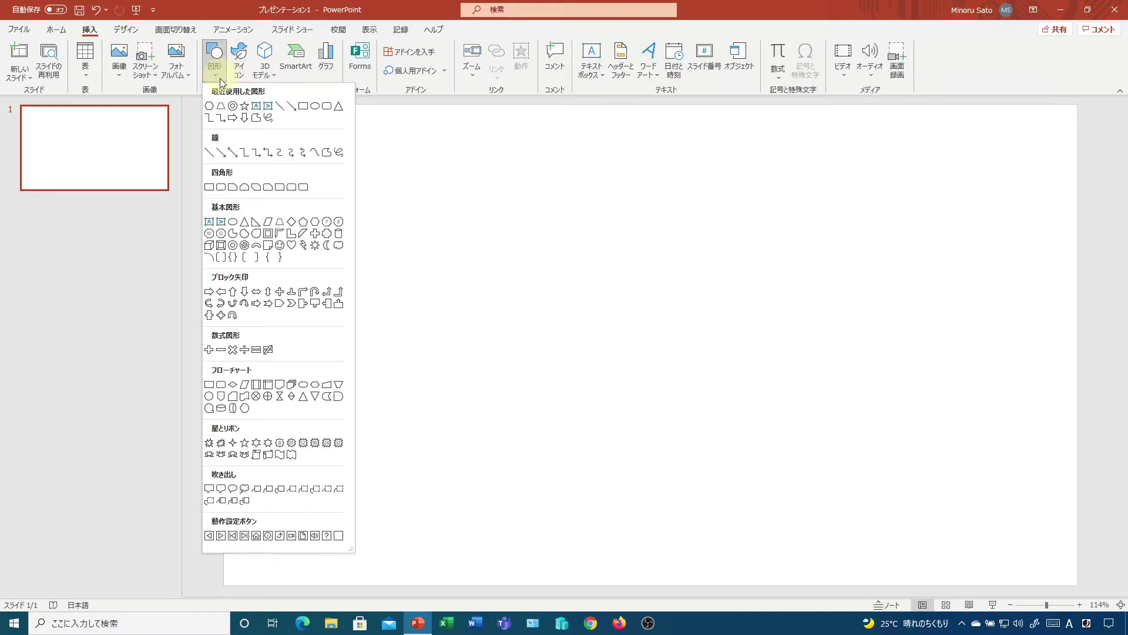
left_click(327, 106)
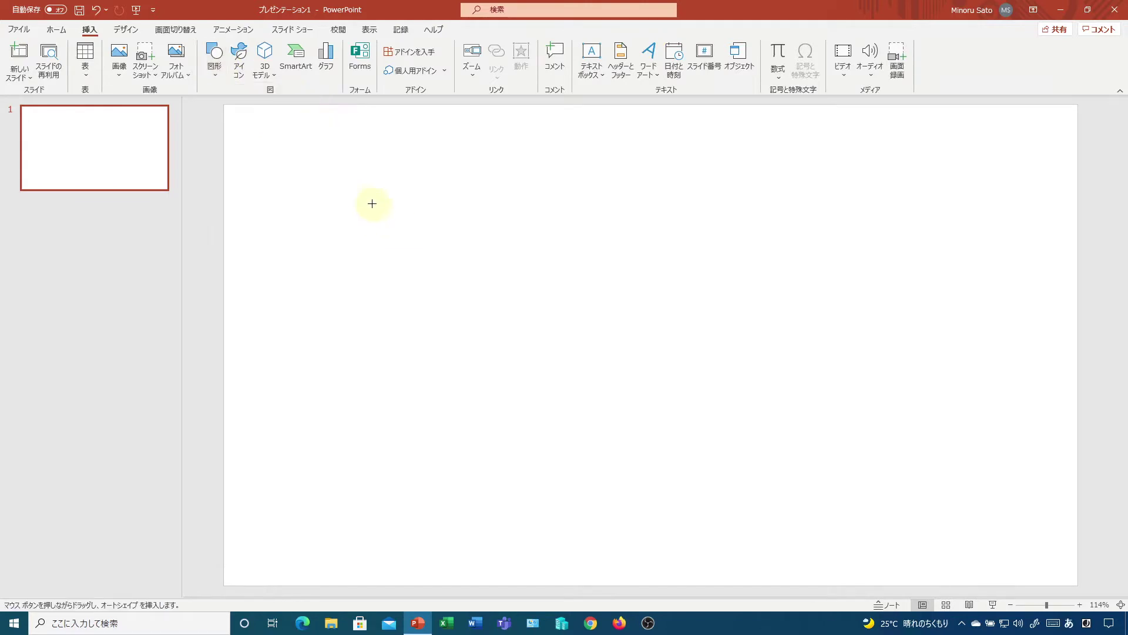
left_click_drag(345, 182, 465, 270)
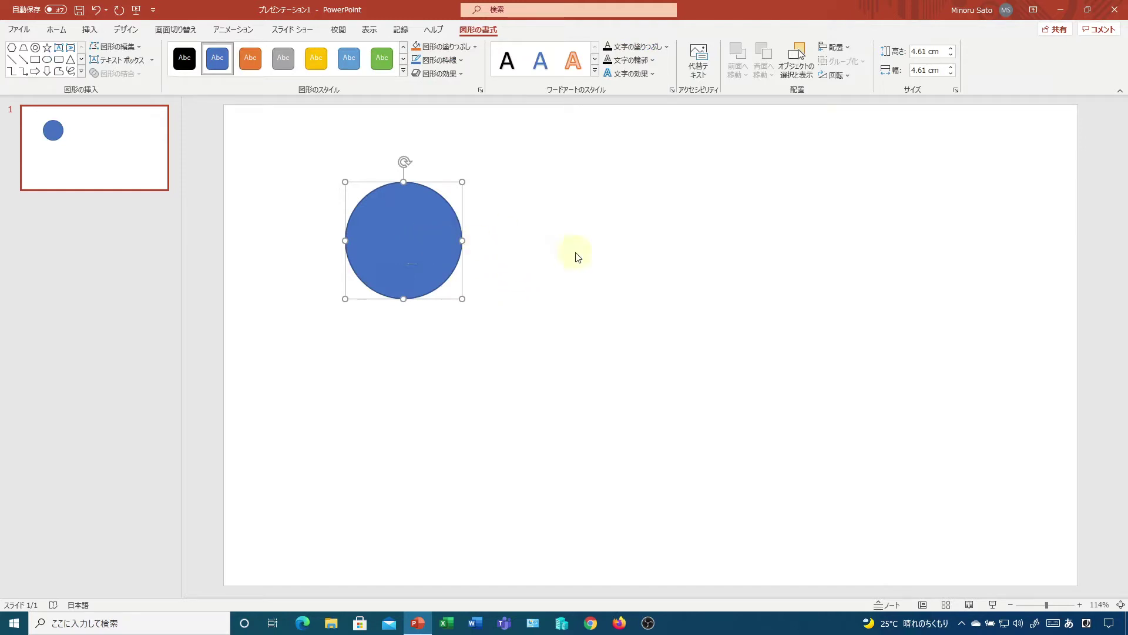
- Copy and paste the circle, then drag the duplicate off to the right
key("ctrl+c")
key("ctrl+v")
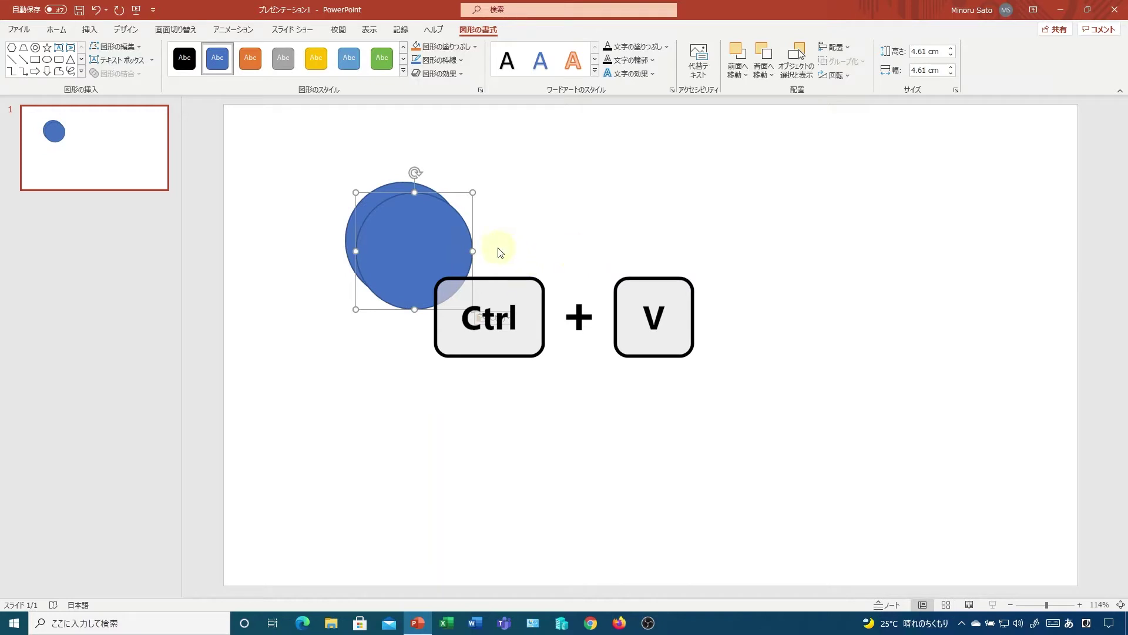
mouse_move(437, 269)
left_mouse_down()
mouse_move(461, 284)
mouse_move(427, 251)
mouse_move(585, 258)
mouse_move(410, 257)
mouse_move(420, 365)
mouse_move(423, 247)
mouse_move(577, 251)
left_mouse_up()
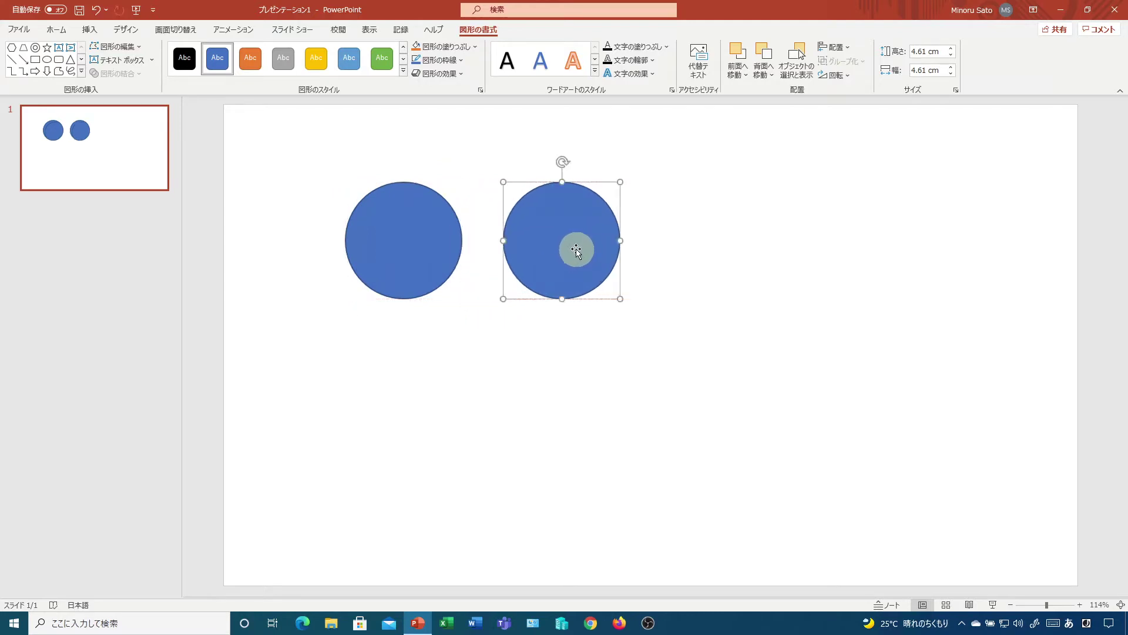
- Shift the left circle up-left and repeat Ctrl+D into a diagonal chain of circles
mouse_move(409, 245)
left_mouse_down()
mouse_move(401, 216)
mouse_move(371, 210)
left_mouse_up()
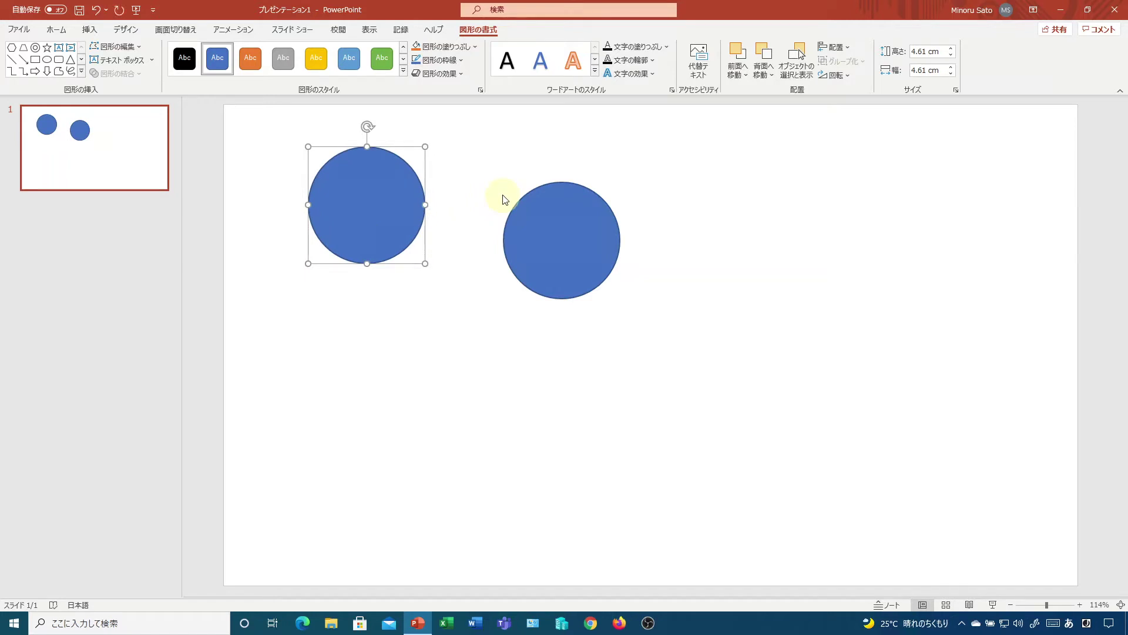
key("ctrl+d")
key("ctrl+d")
key("ctrl+d")
key("ctrl+d")
key("ctrl+d")
key("ctrl+d")
key("ctrl+d")
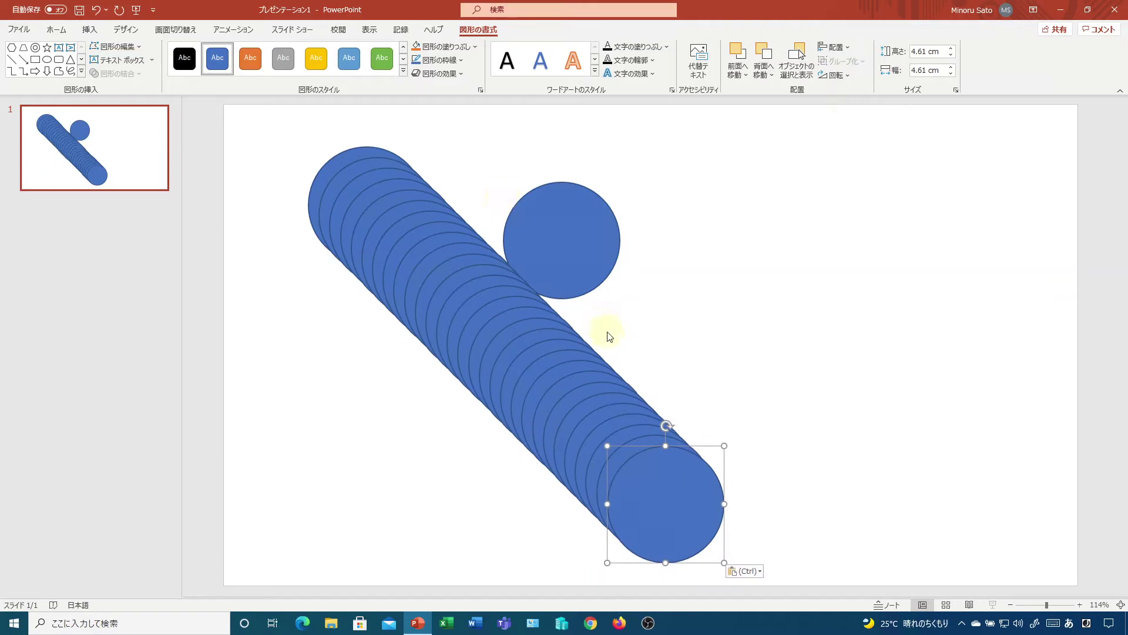
left_click(522, 317)
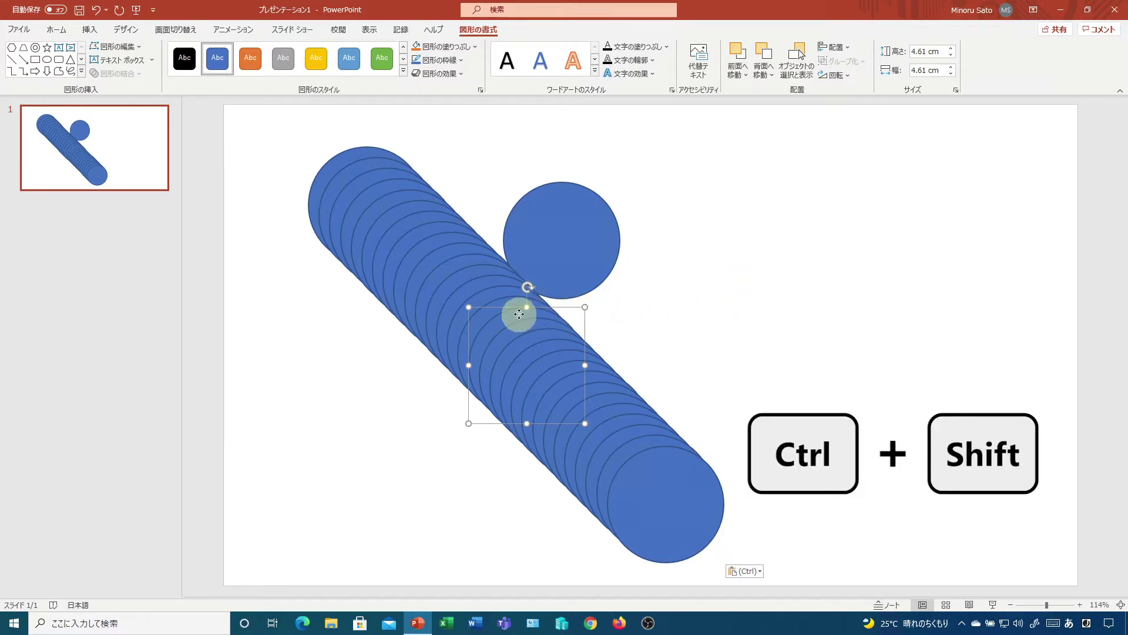
- Make a level copy of a chain circle to the right and a straight-down copy of another
left_click_drag(520, 315, 639, 318)
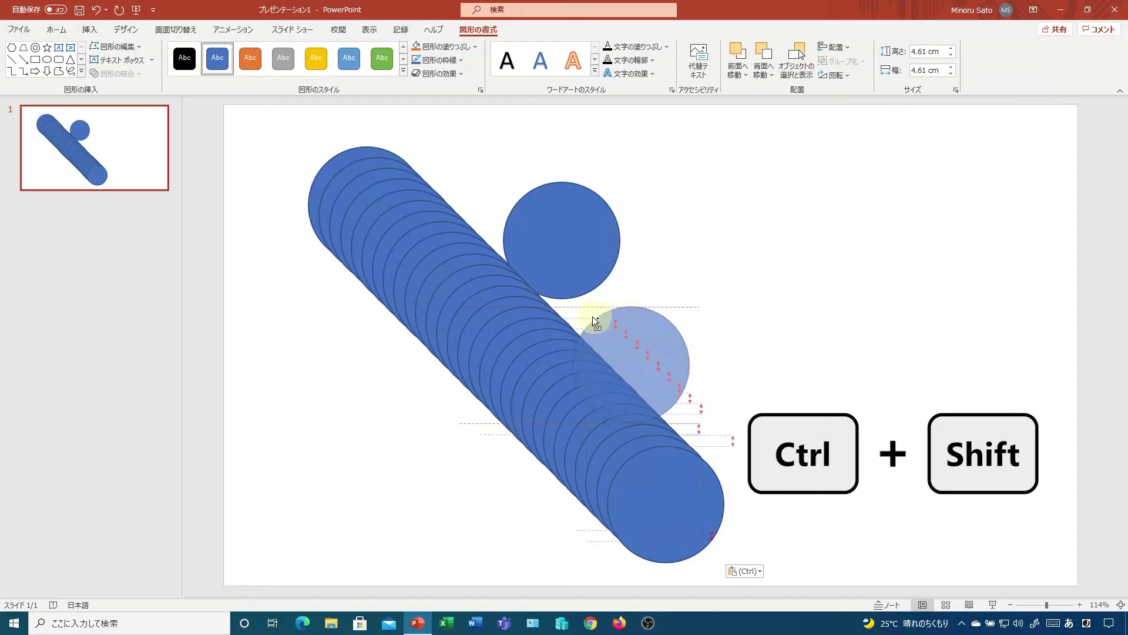
mouse_move(637, 317)
left_mouse_down()
mouse_move(707, 250)
mouse_move(538, 311)
mouse_move(625, 315)
mouse_move(754, 282)
mouse_move(802, 308)
mouse_move(771, 302)
left_mouse_up()
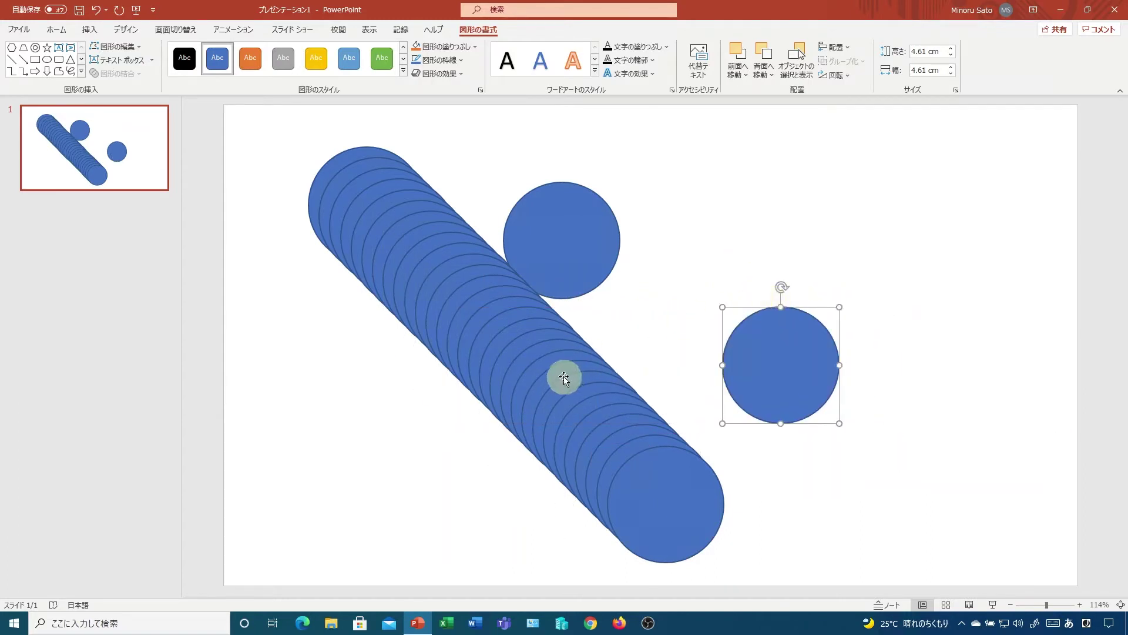
left_click(436, 262)
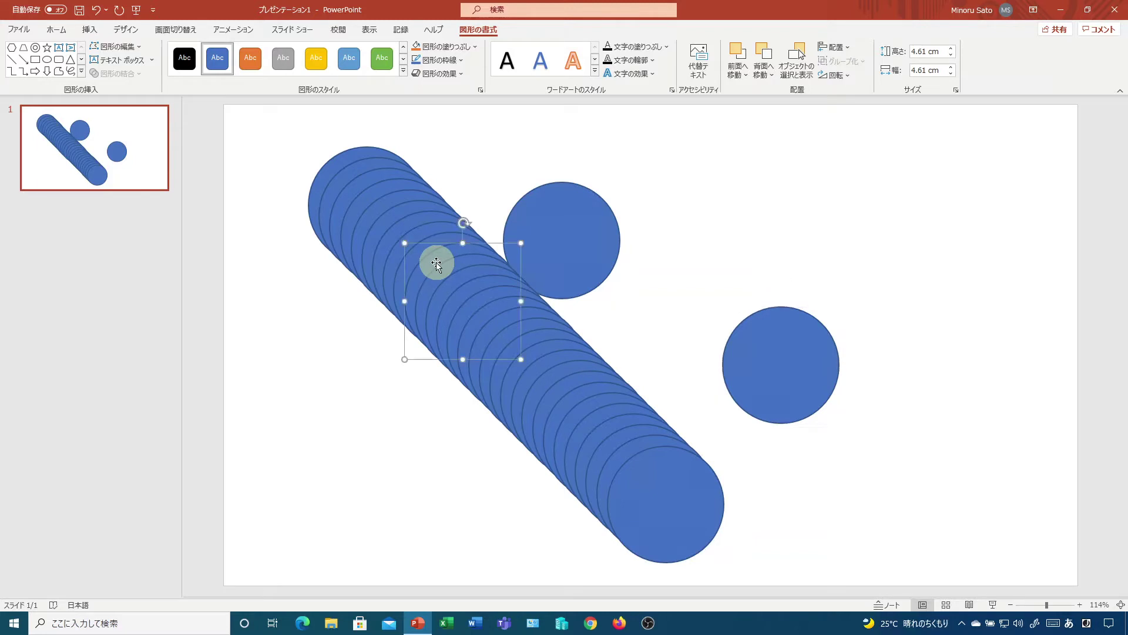
key("ctrl+shift")
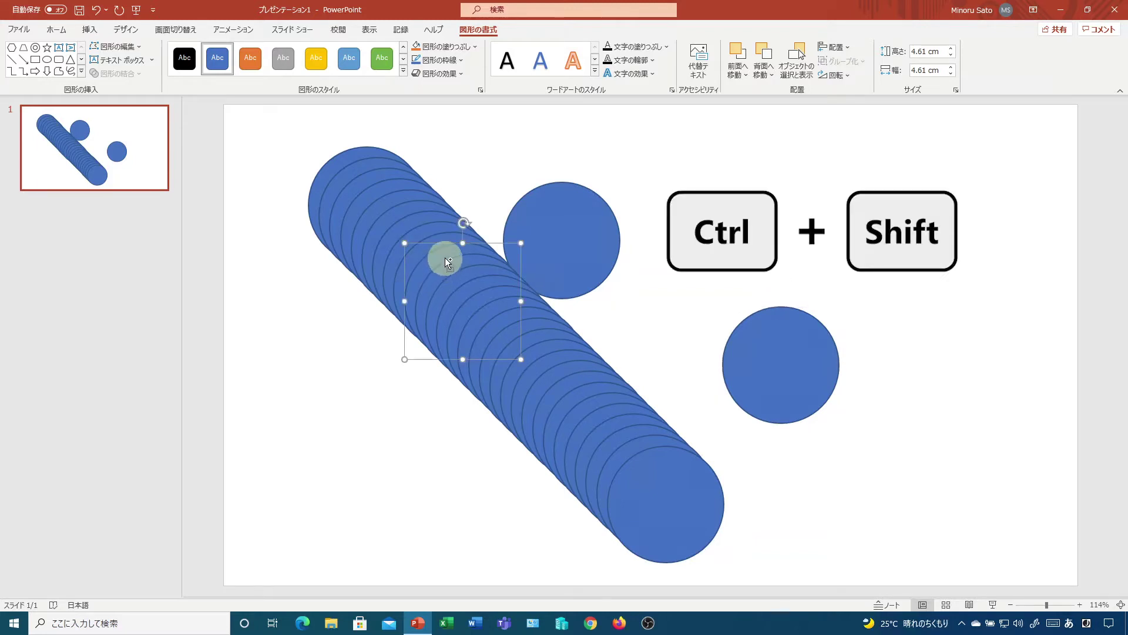
mouse_move(446, 257)
left_mouse_down()
mouse_move(397, 443)
mouse_move(470, 319)
mouse_move(458, 435)
left_mouse_up()
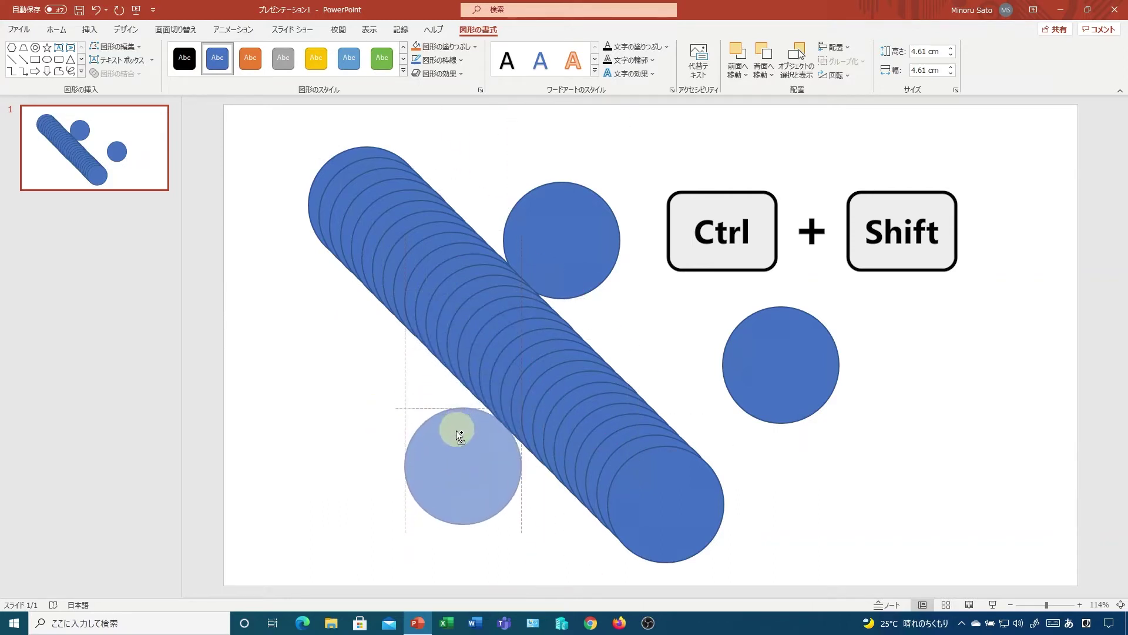
left_click_drag(456, 430, 452, 425)
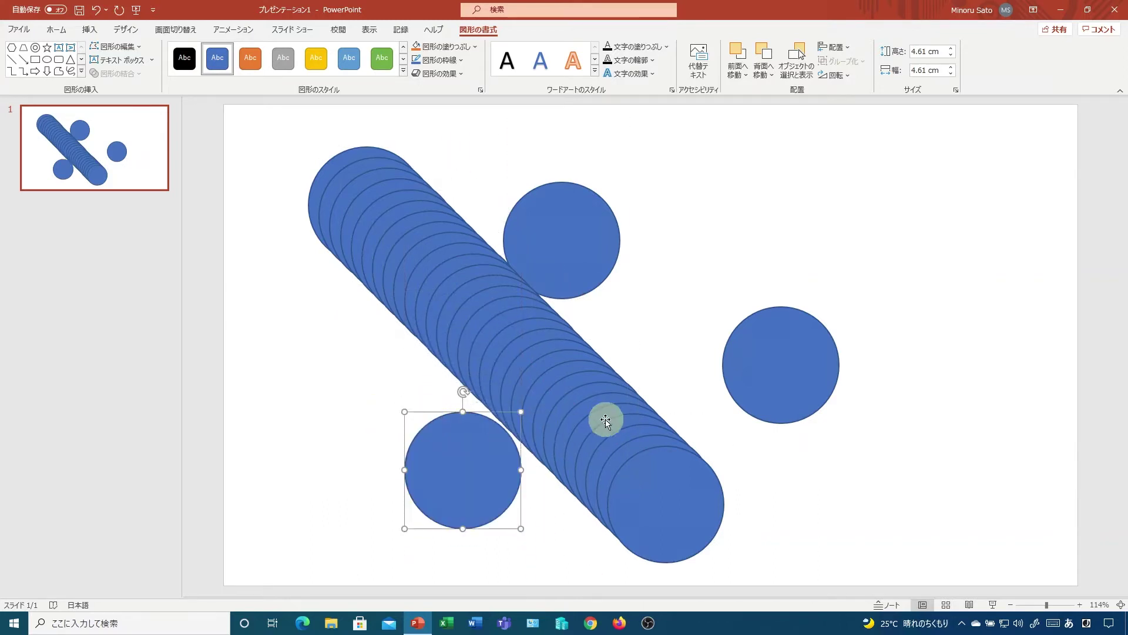
- Drag another chain circle to the right and then across to the left side
left_click(530, 315)
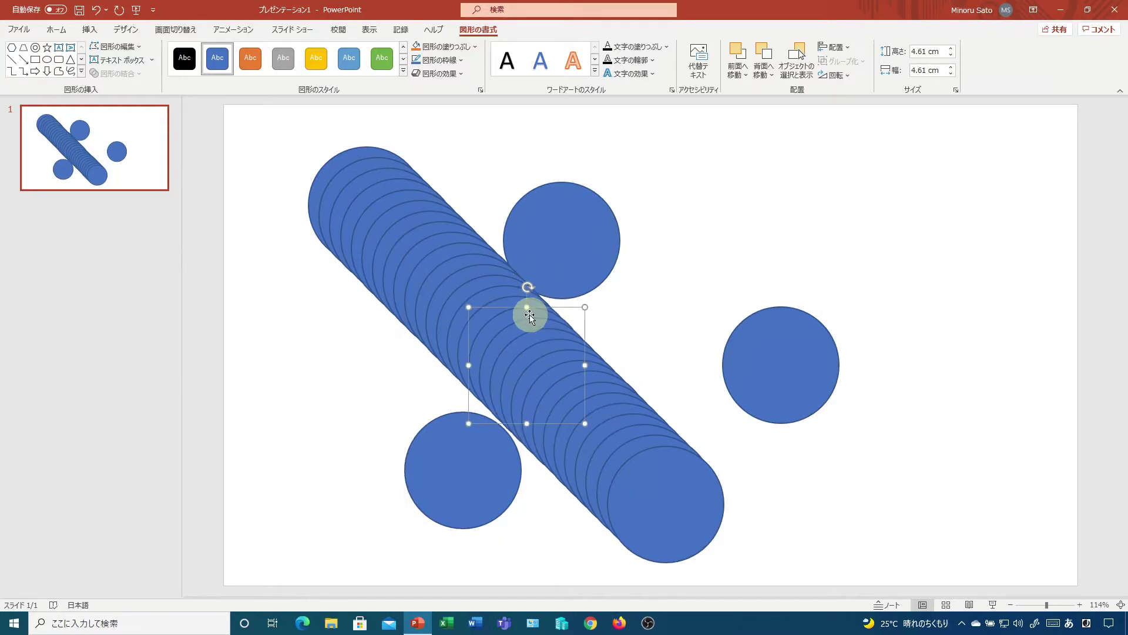
left_click_drag(530, 315, 577, 322)
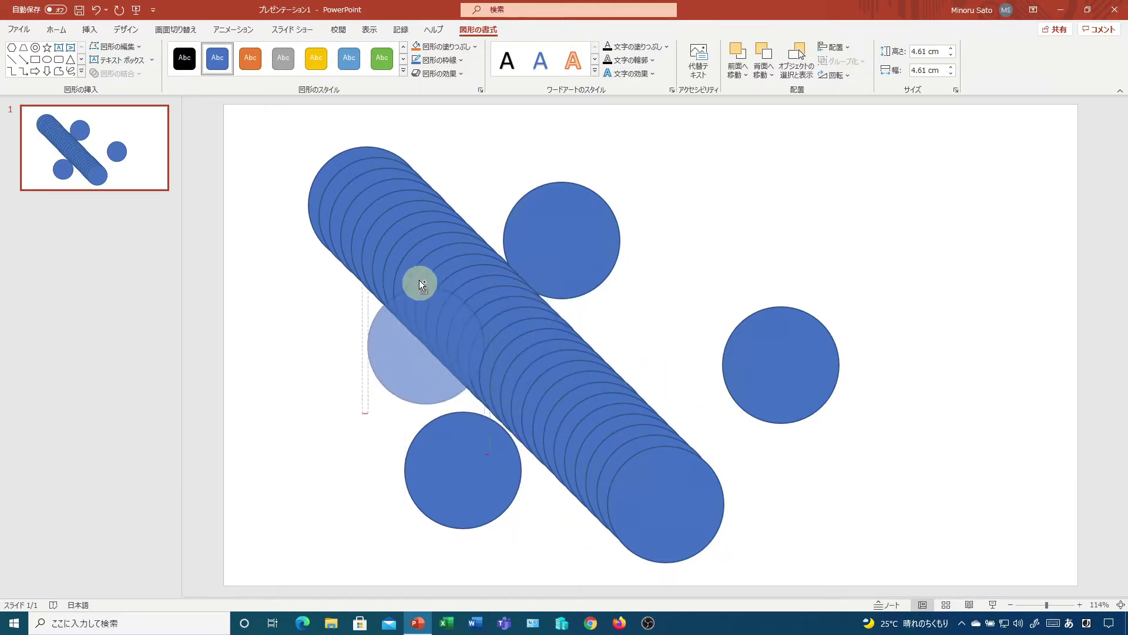
mouse_move(577, 322)
left_mouse_down()
mouse_move(495, 249)
mouse_move(587, 323)
mouse_move(493, 315)
mouse_move(741, 324)
left_mouse_up()
left_click_drag(932, 322, 345, 327)
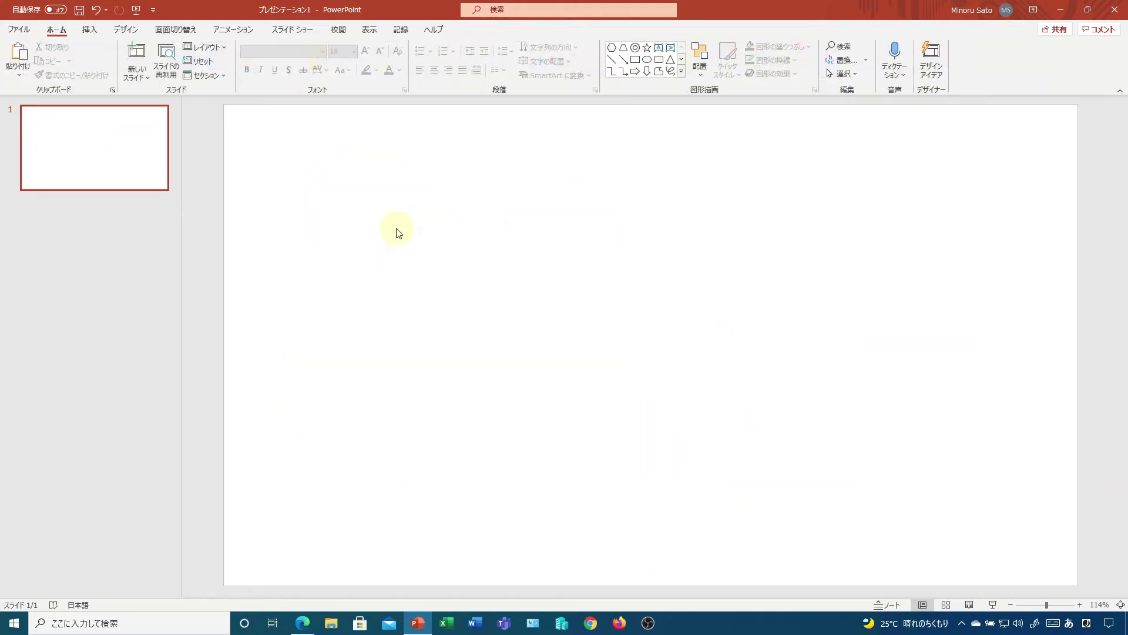
- Draw four blue squares in a row and reposition the fourth one
left_click(90, 30)
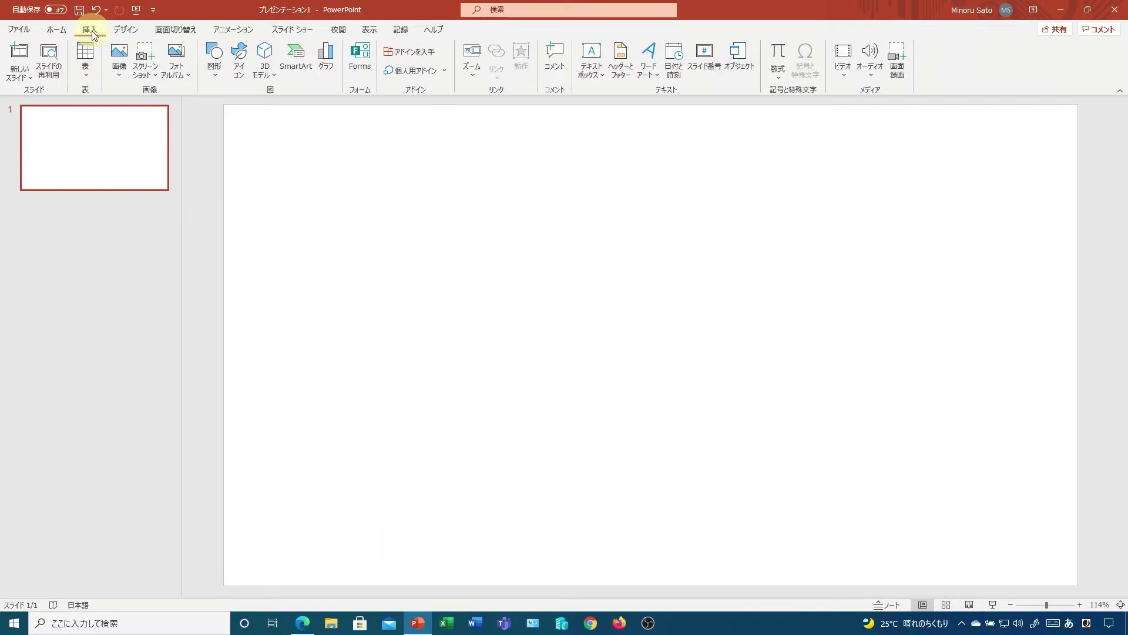
left_click(214, 75)
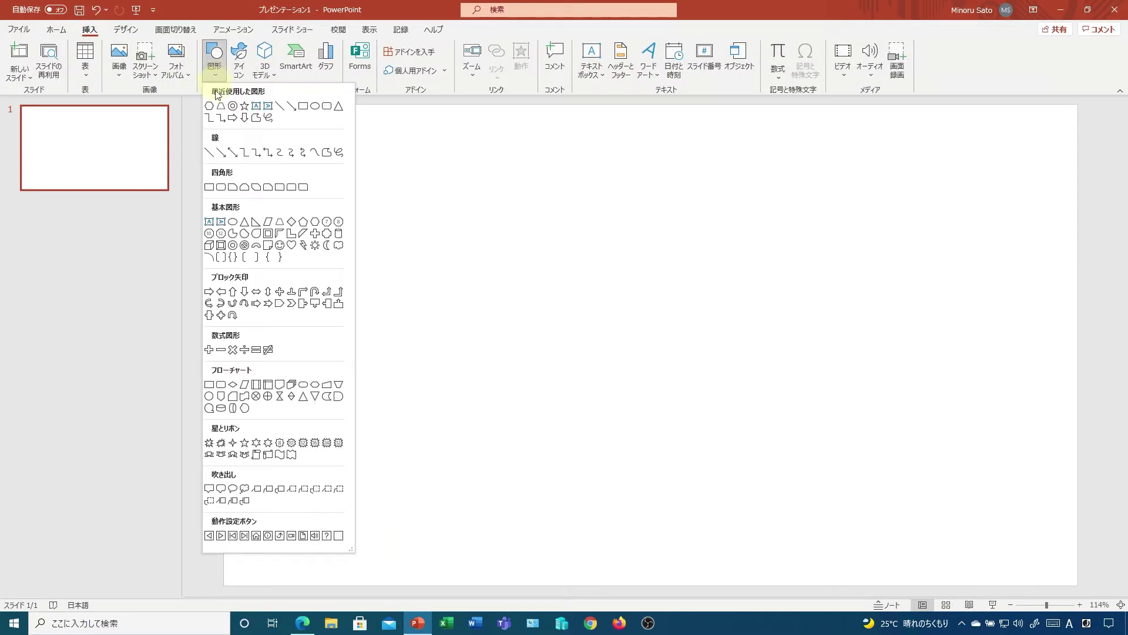
left_click(303, 106)
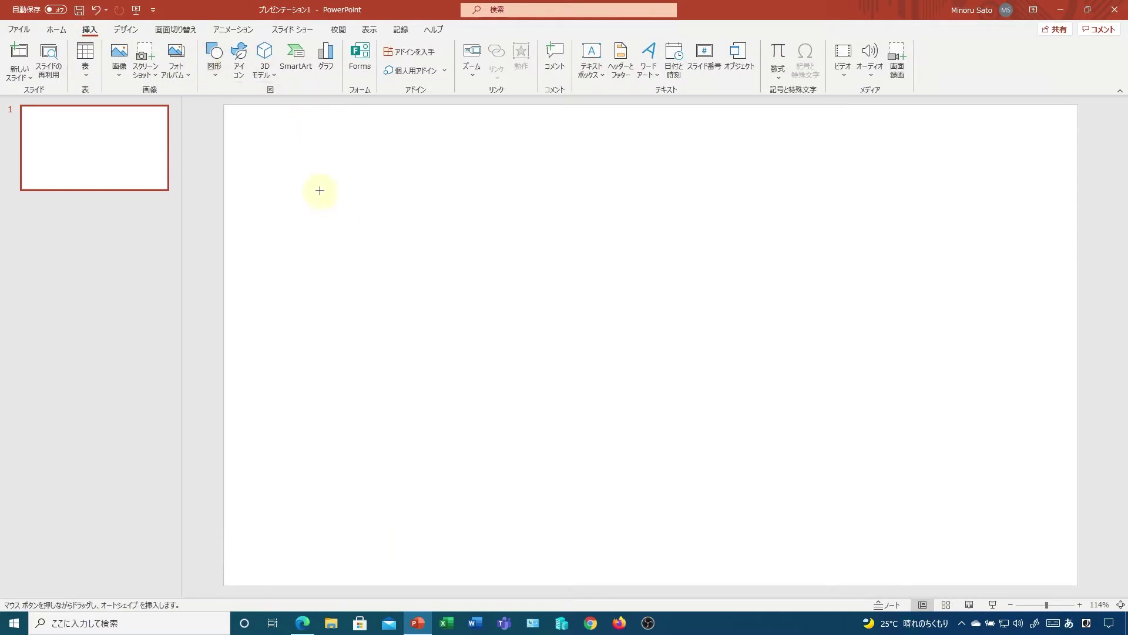
mouse_move(319, 191)
left_mouse_down()
mouse_move(439, 310)
mouse_move(561, 334)
mouse_move(704, 246)
mouse_move(759, 275)
mouse_move(960, 290)
left_mouse_up()
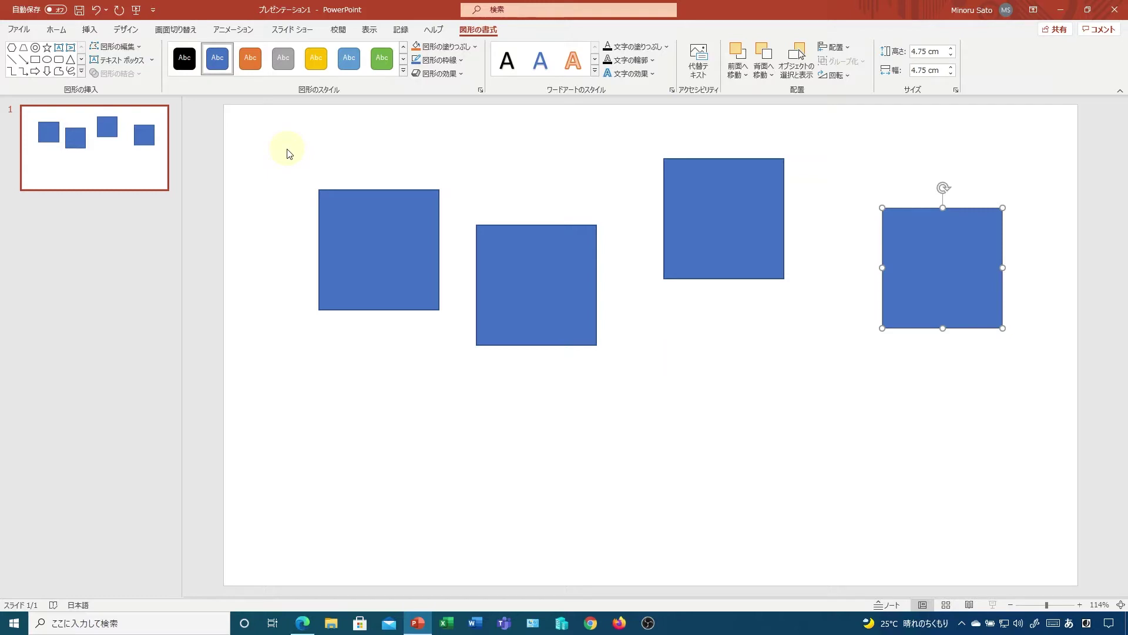
mouse_move(932, 272)
left_mouse_down()
mouse_move(863, 277)
mouse_move(886, 251)
left_mouse_up()
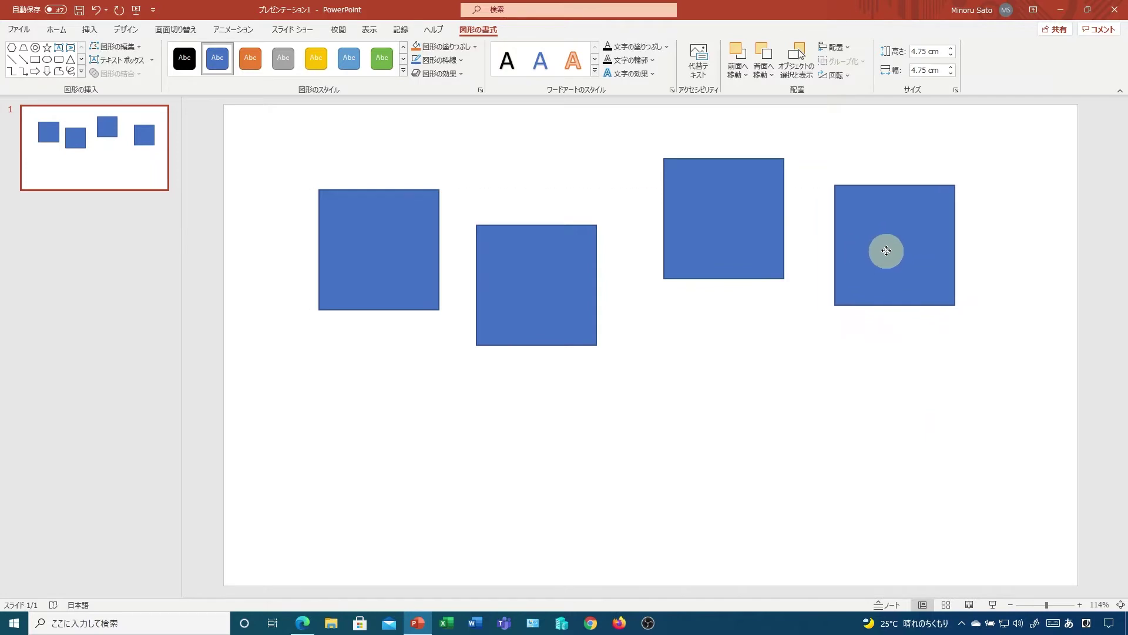
mouse_move(886, 251)
left_mouse_down()
mouse_move(915, 289)
mouse_move(956, 289)
left_mouse_up()
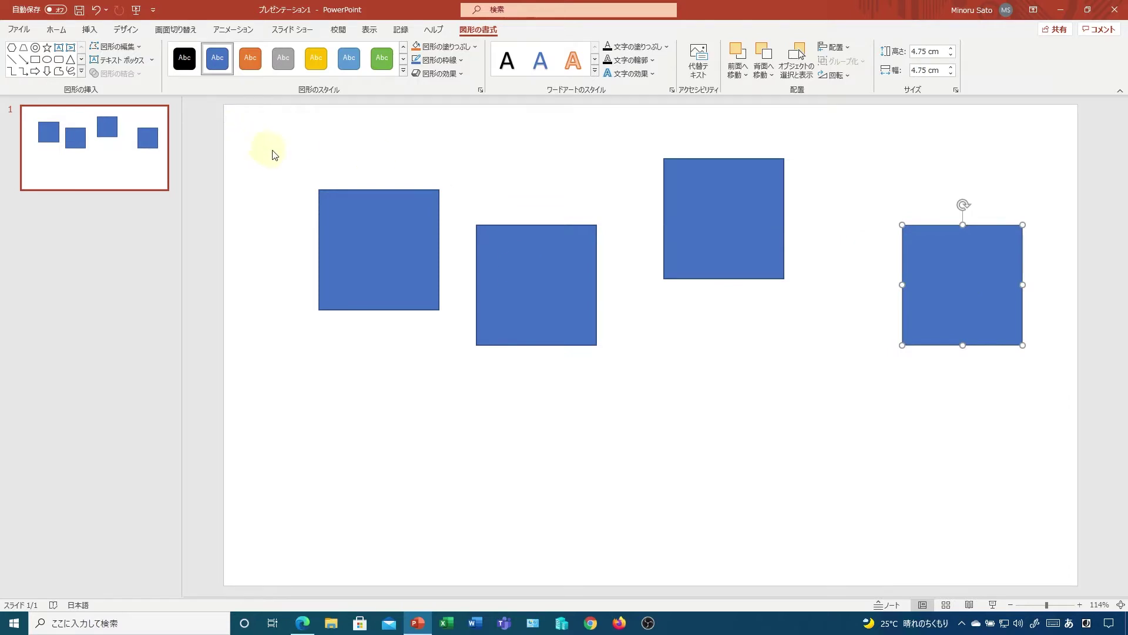
- Align the four squares on their middles and distribute them horizontally
left_click_drag(266, 132, 1063, 422)
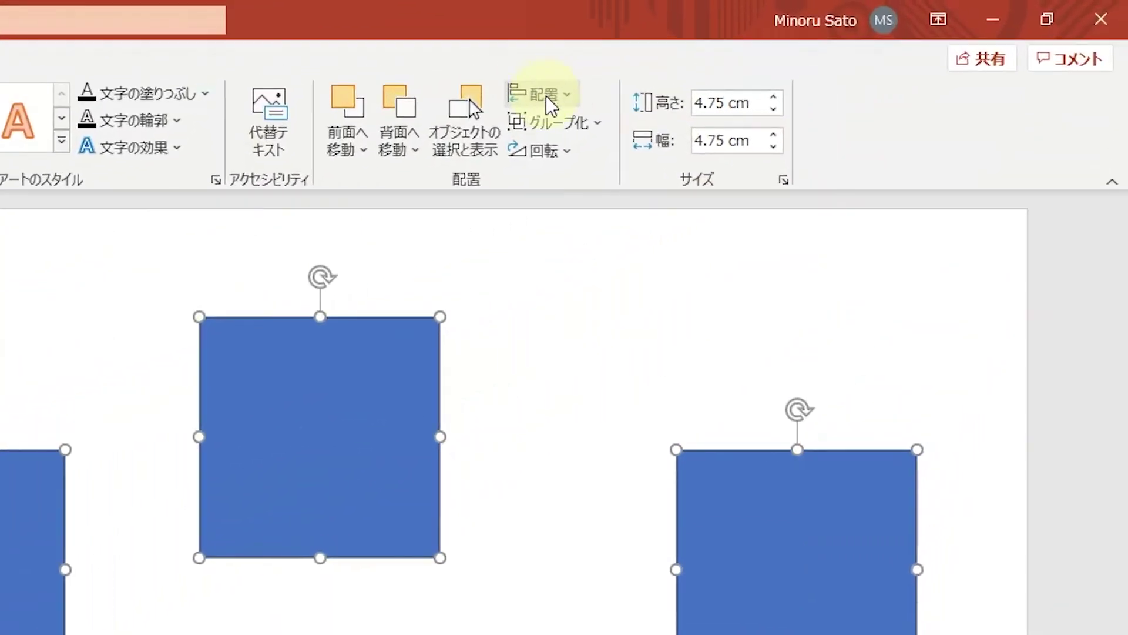
left_click(837, 48)
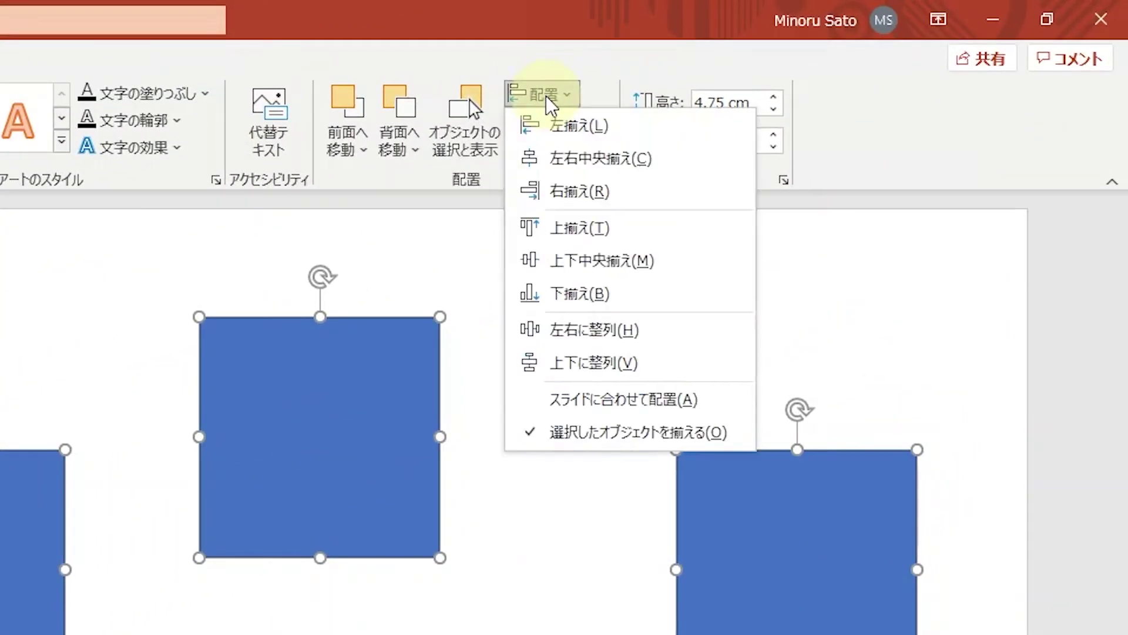
left_click(582, 264)
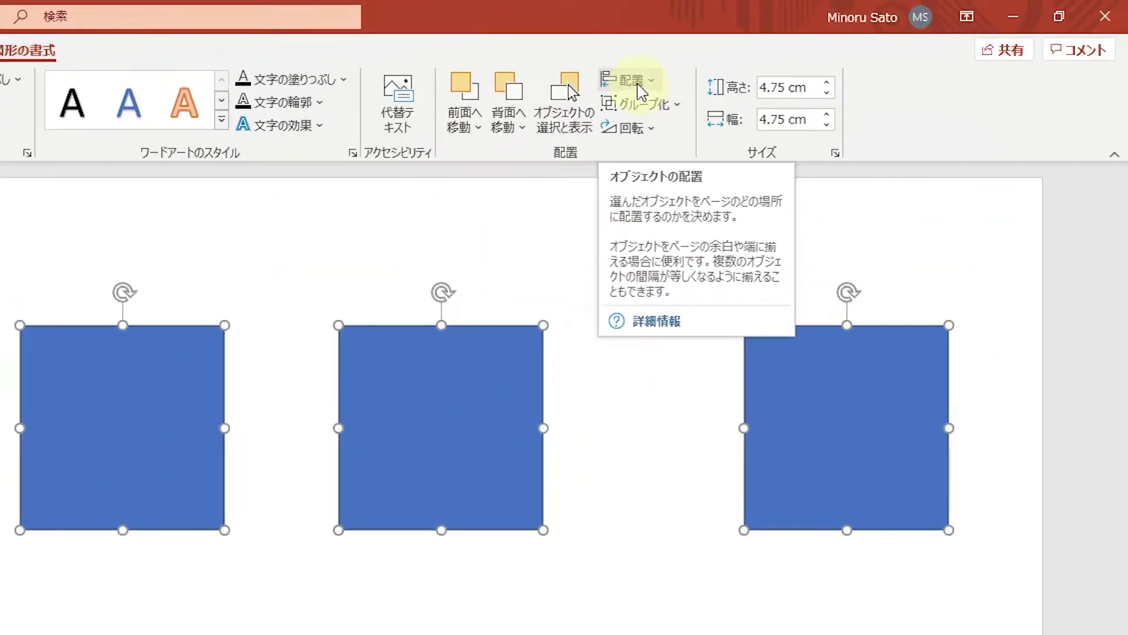
left_click(840, 53)
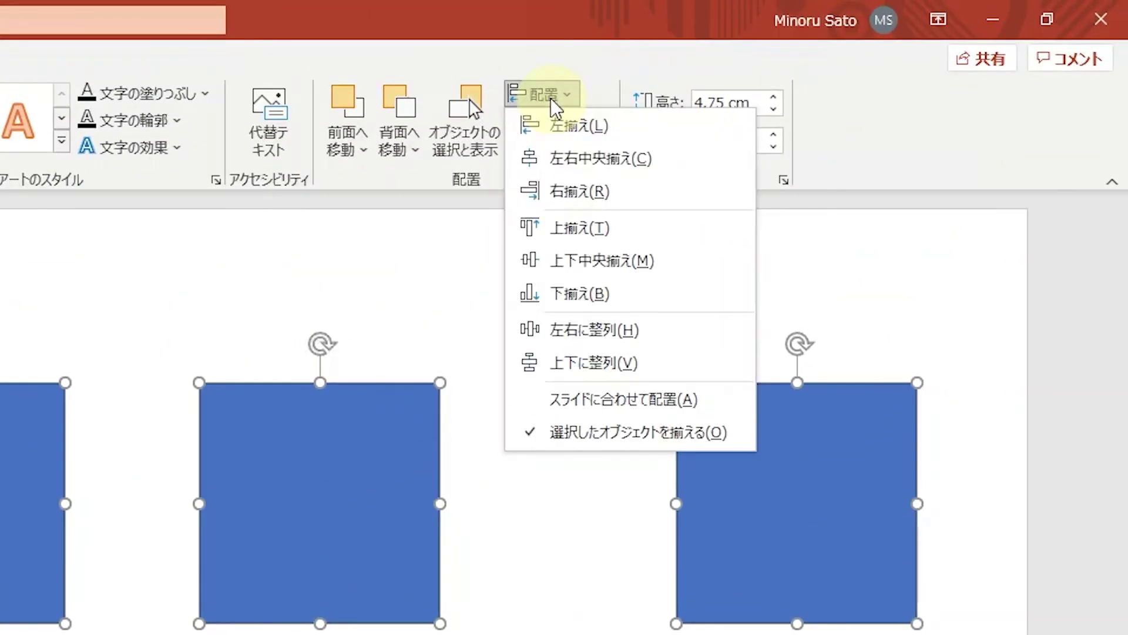
left_click(599, 338)
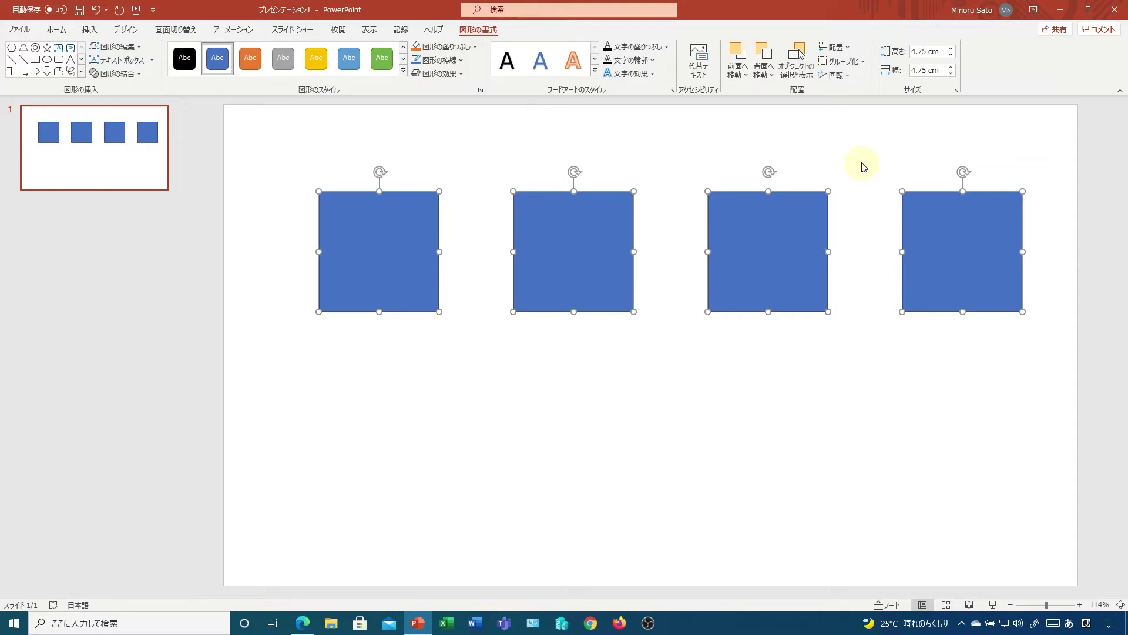
left_click(862, 167)
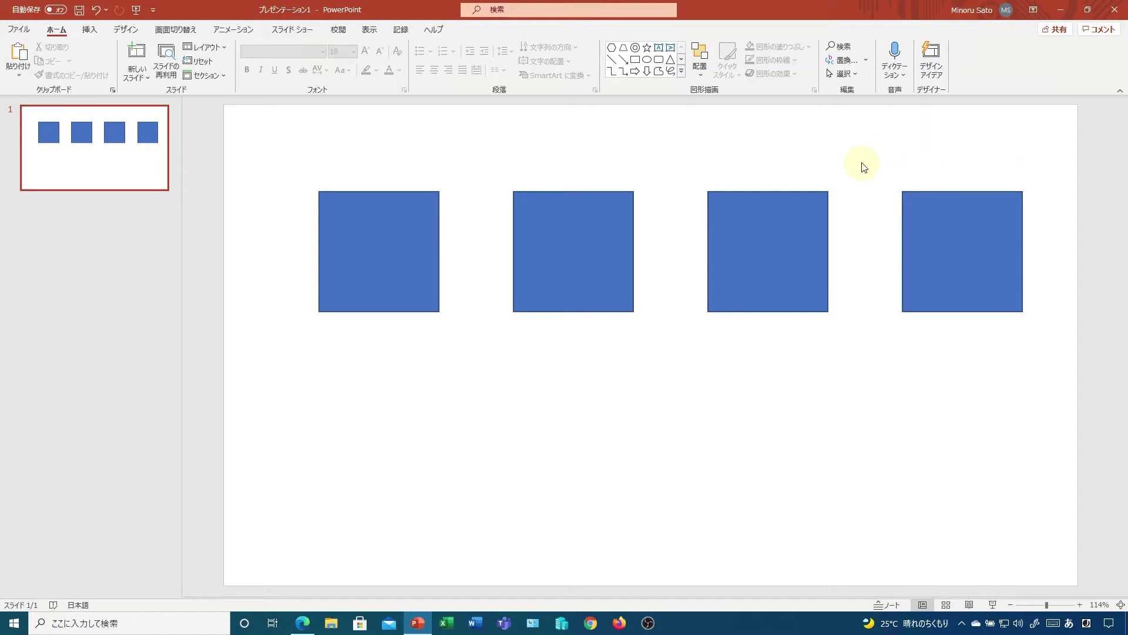
- Go to office.com in Edge, sign in with the saved account, and create a blank PowerPoint presentation
left_click(302, 622)
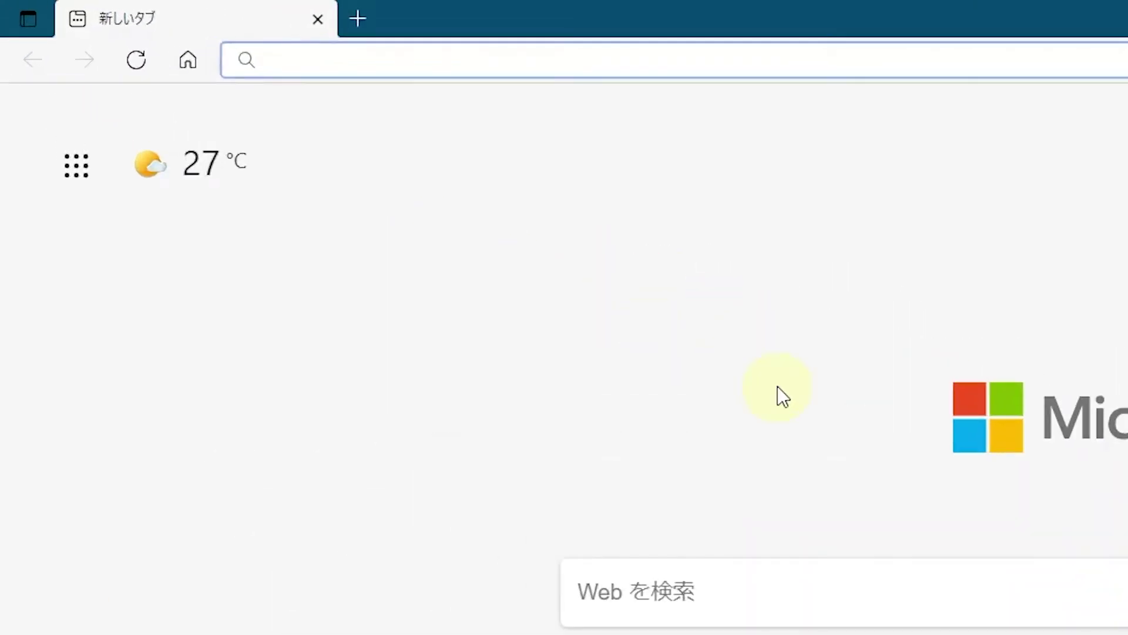
type("office.com")
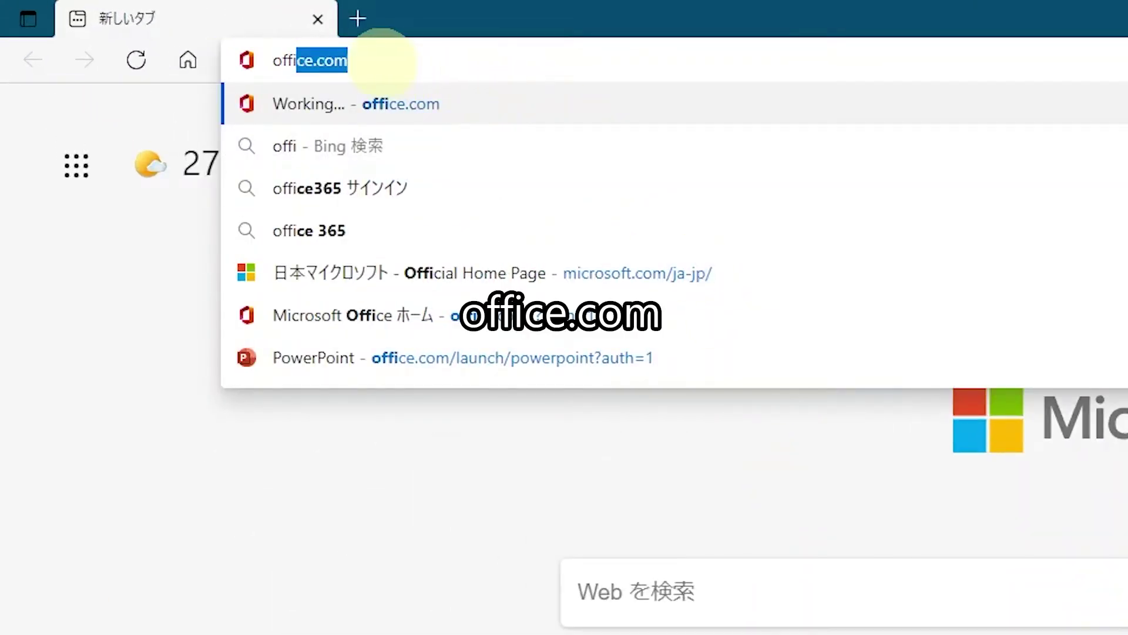
key("Return")
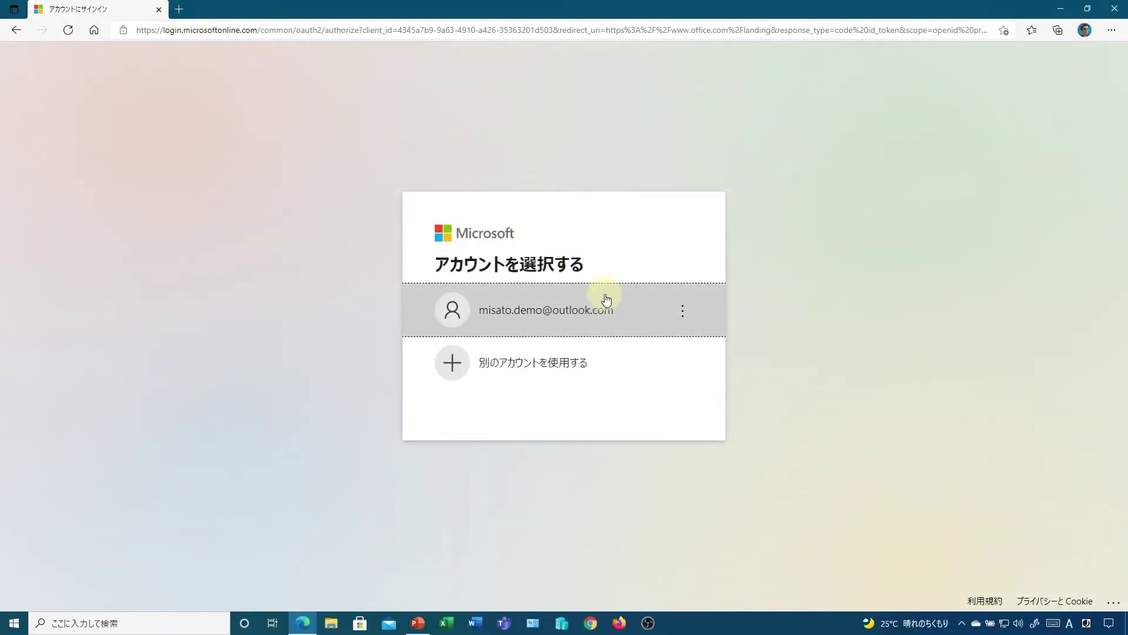
left_click(630, 313)
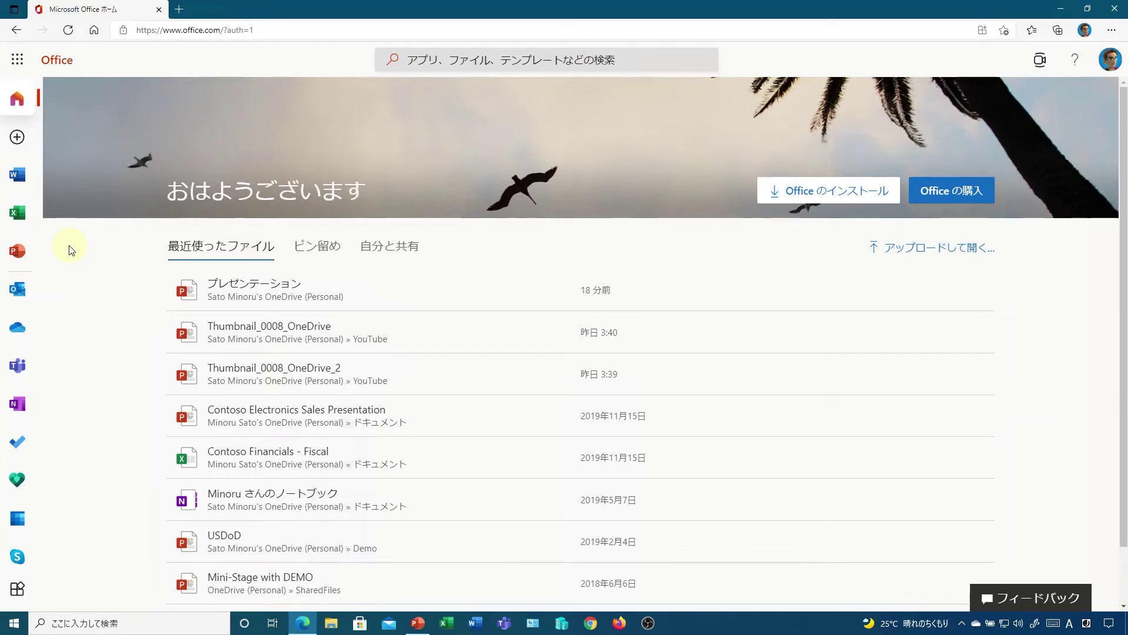
left_click(18, 257)
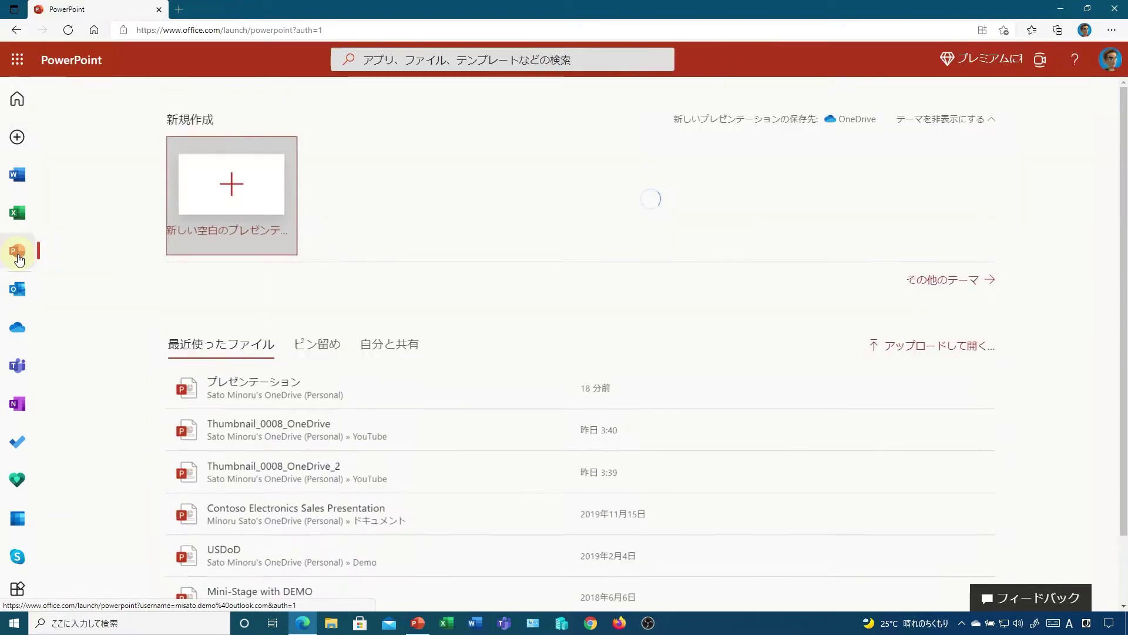
left_click(250, 196)
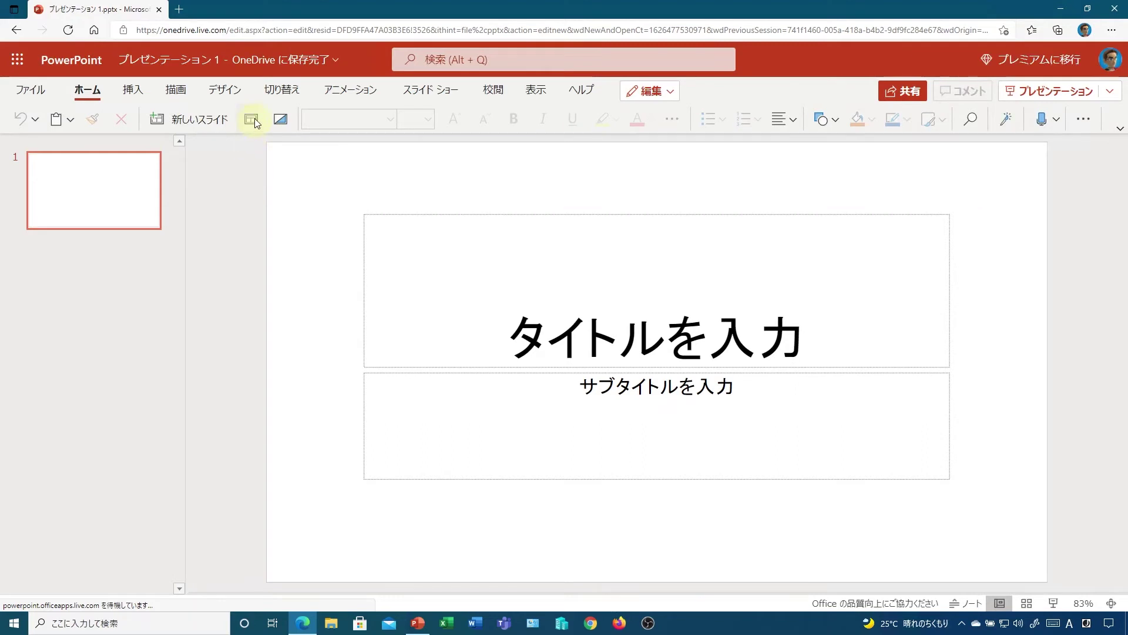
- Change the slide to the blank layout
left_click(252, 119)
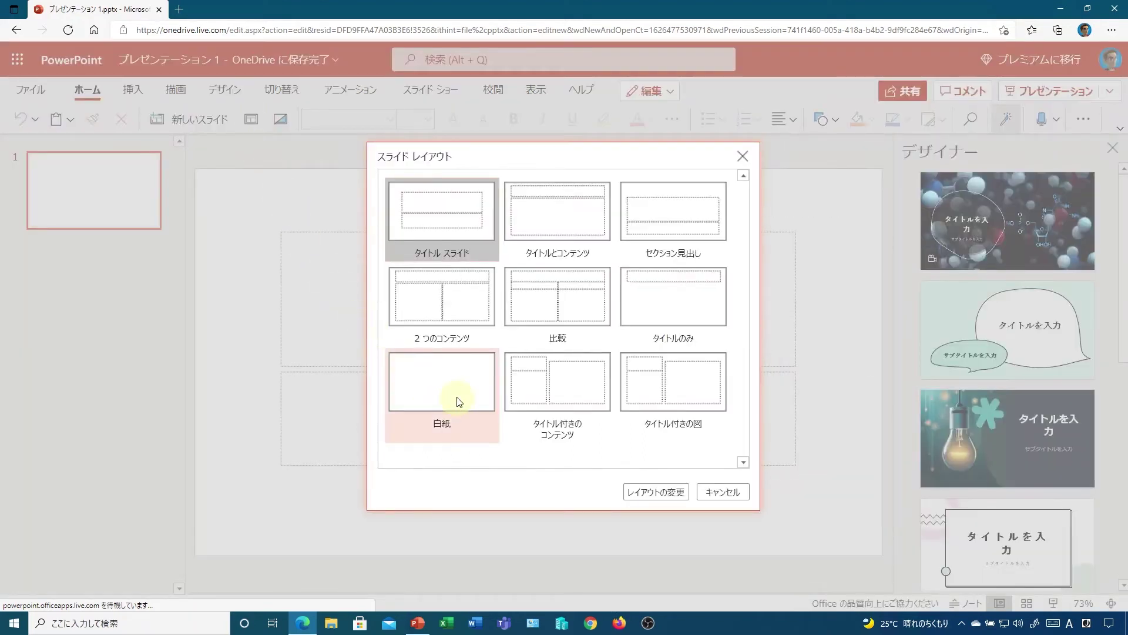
left_click(459, 402)
left_click(659, 494)
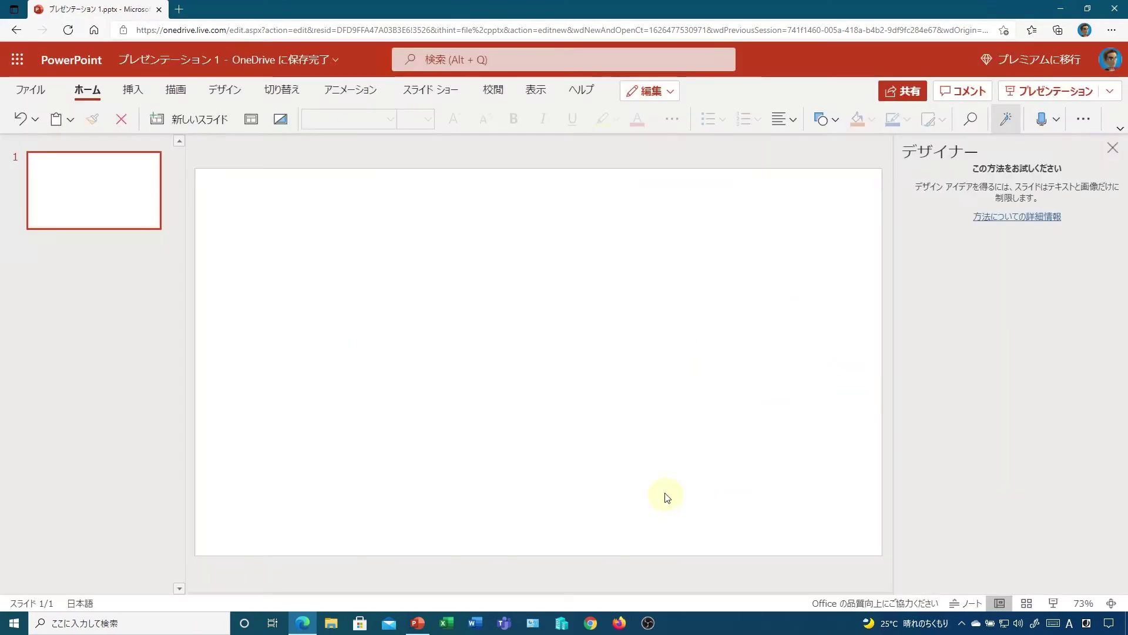
- Insert a square and move it to the slide's upper left
left_click(134, 89)
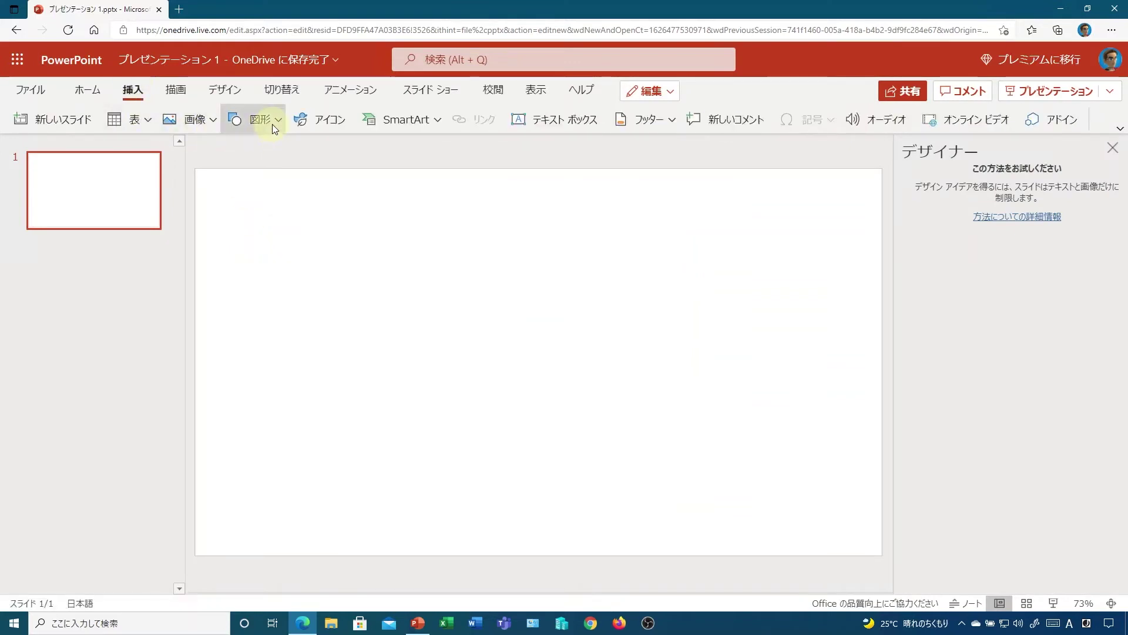
left_click(273, 125)
left_click(255, 174)
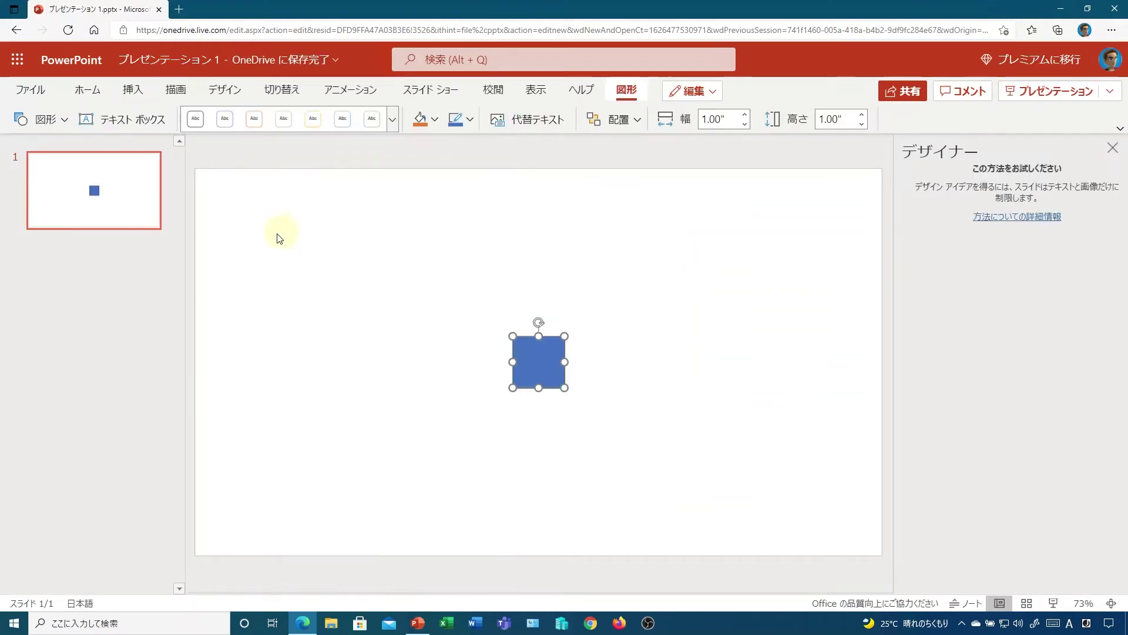
left_click(512, 377)
left_click(554, 336)
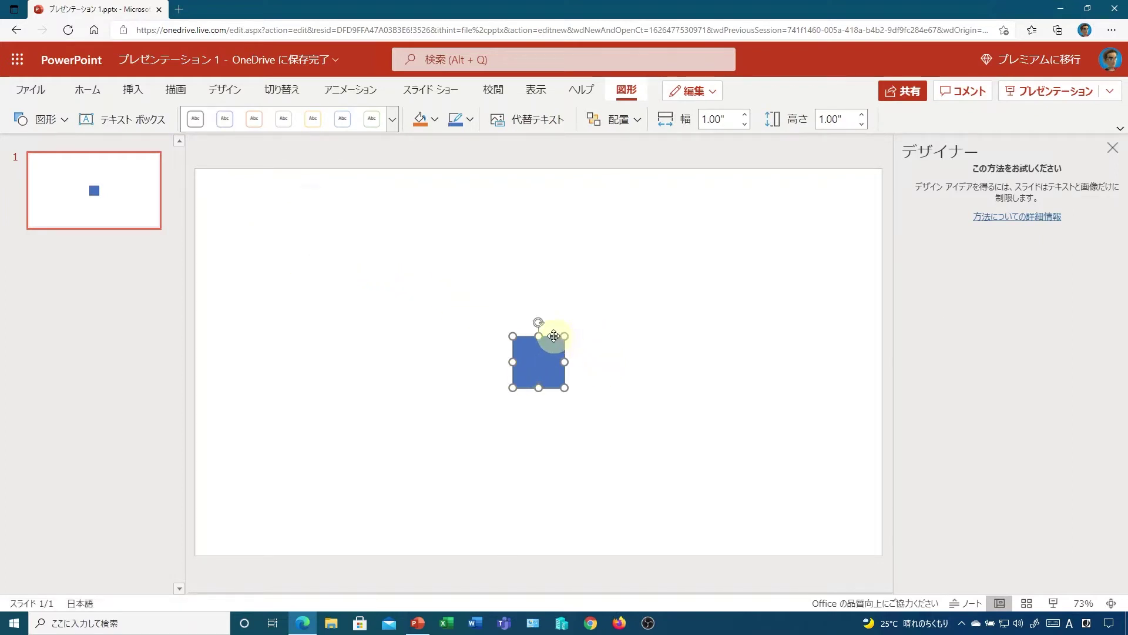
left_click_drag(554, 336, 306, 233)
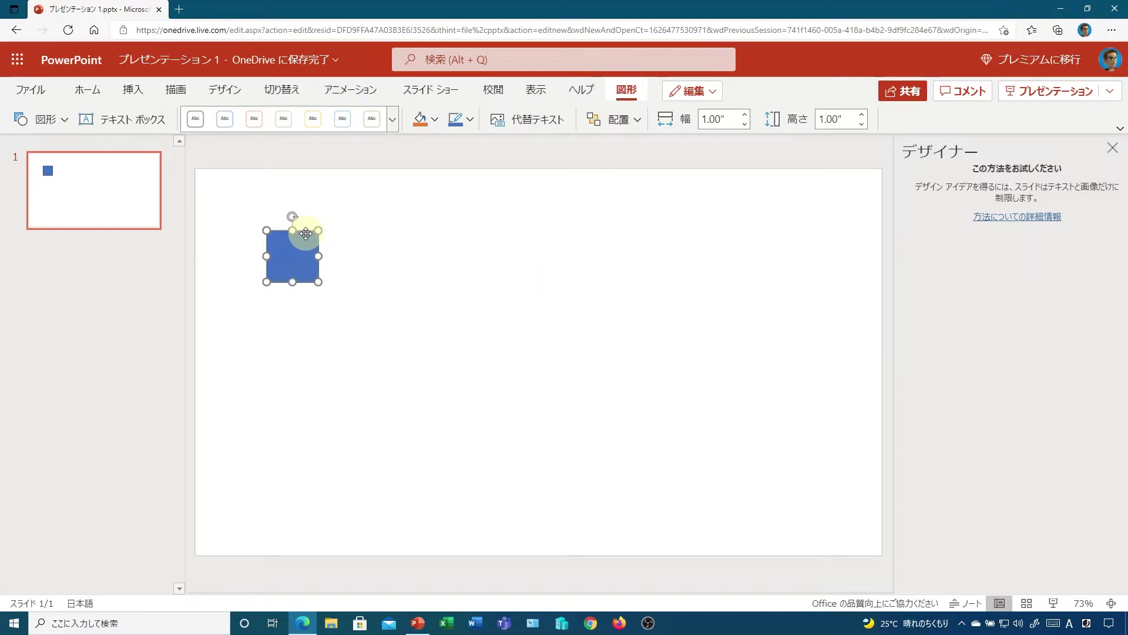
- Duplicate the square, drag the copies out of the stack, and select all four squares
key("ctrl+d")
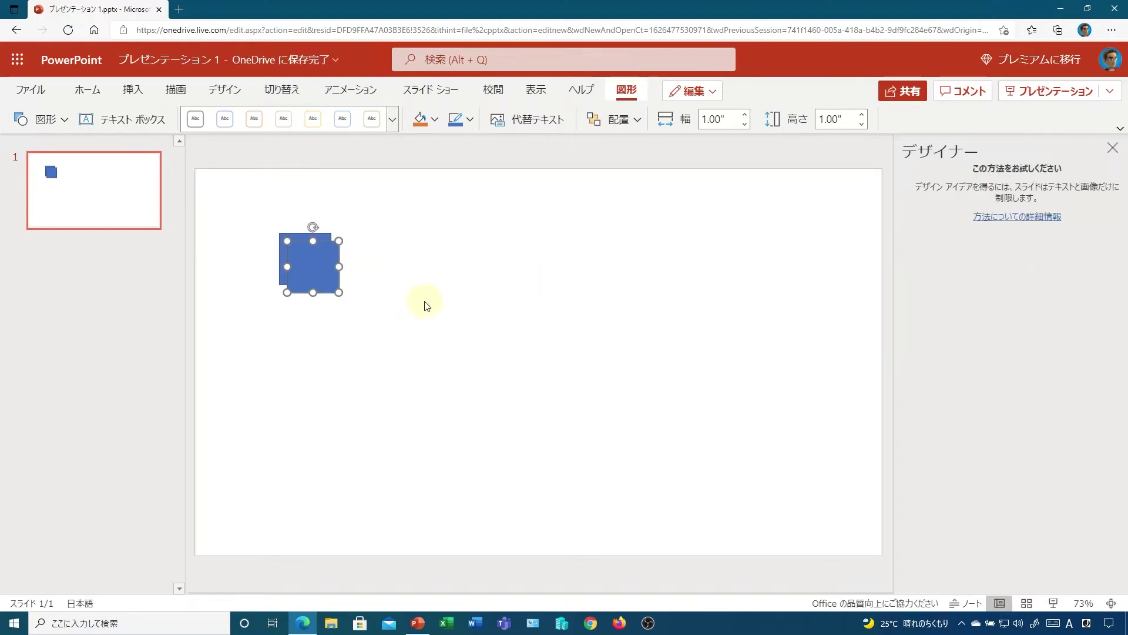
key("ctrl+d")
key("ctrl+d")
left_click_drag(340, 302, 696, 342)
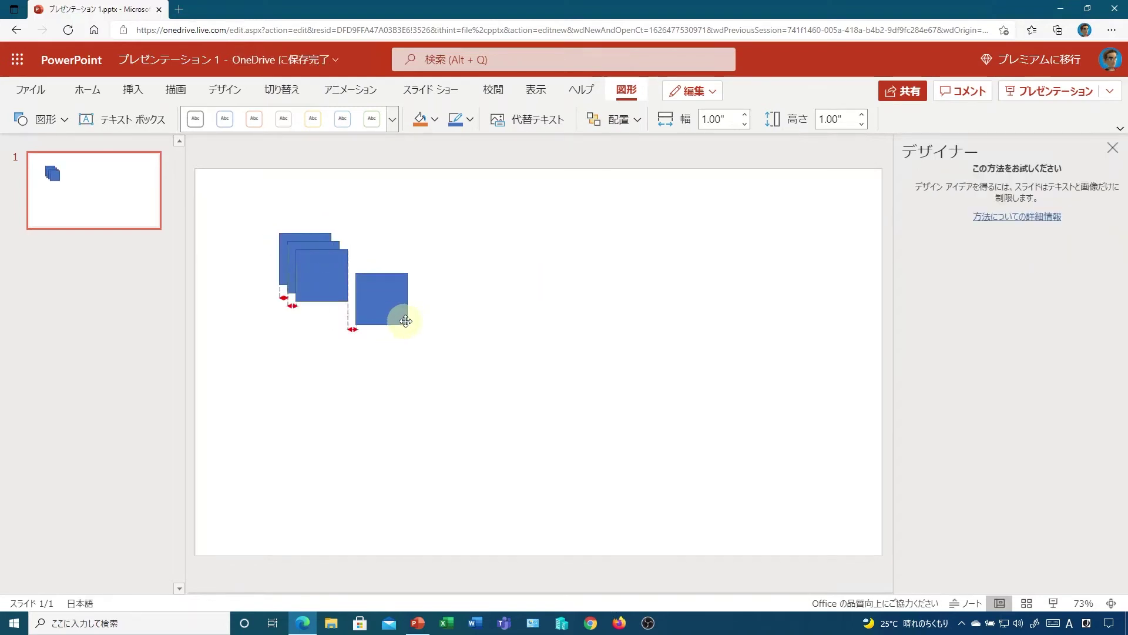
left_click_drag(335, 297, 566, 279)
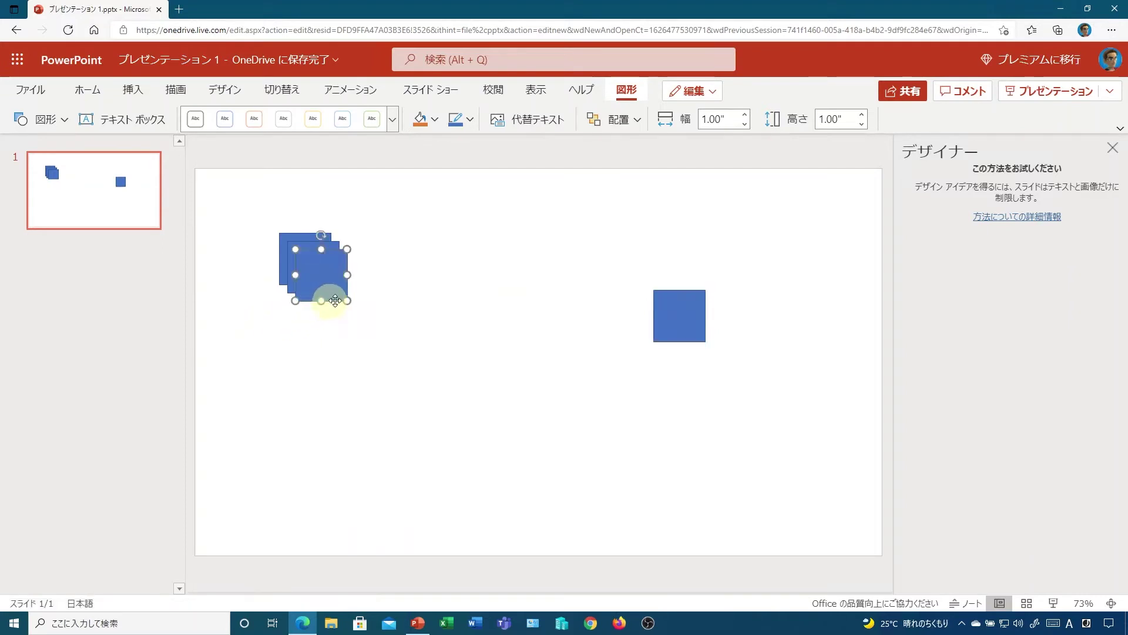
left_click_drag(298, 289, 428, 314)
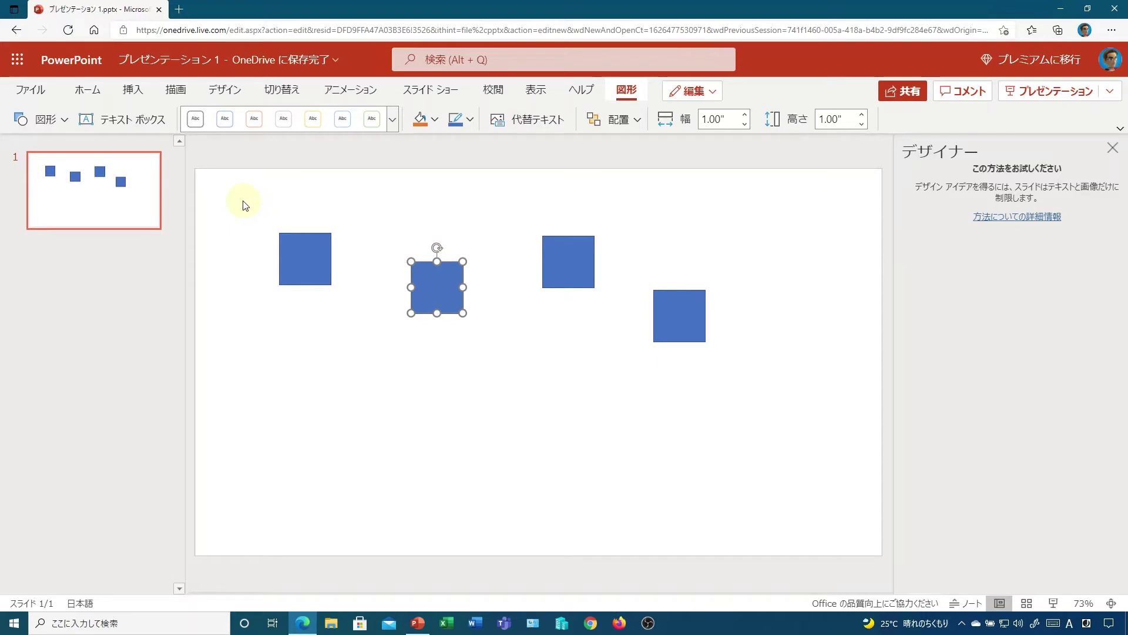
mouse_move(245, 206)
left_mouse_down()
mouse_move(481, 343)
mouse_move(800, 416)
left_mouse_up()
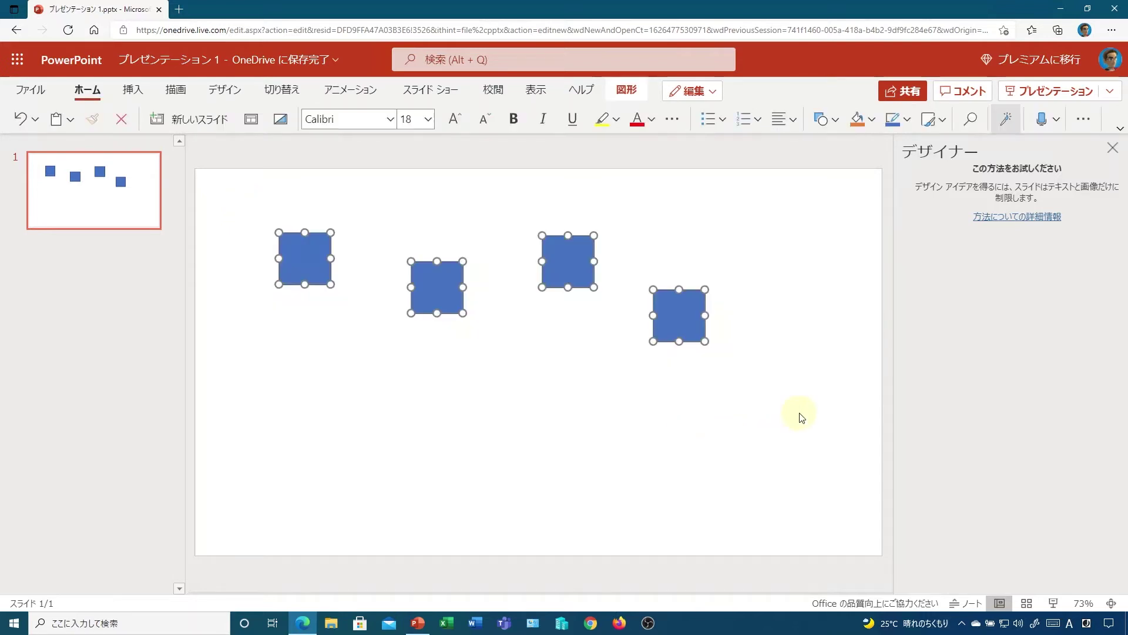
- Tidy the four selected squares' arrangement with the 自動調整 command
right_click(579, 290)
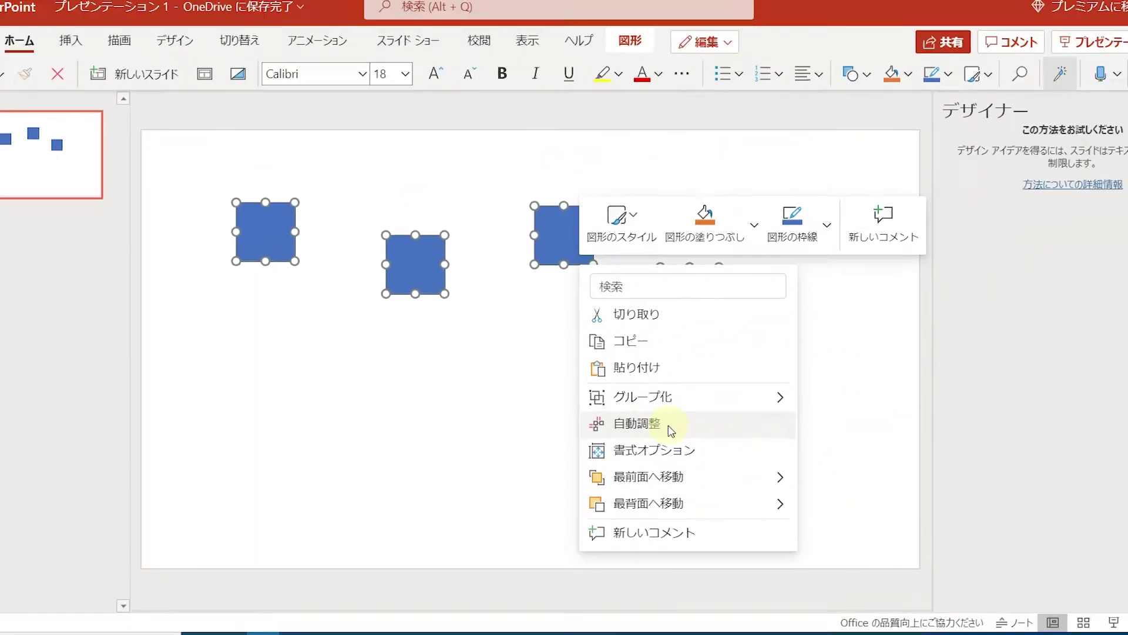
left_click(669, 428)
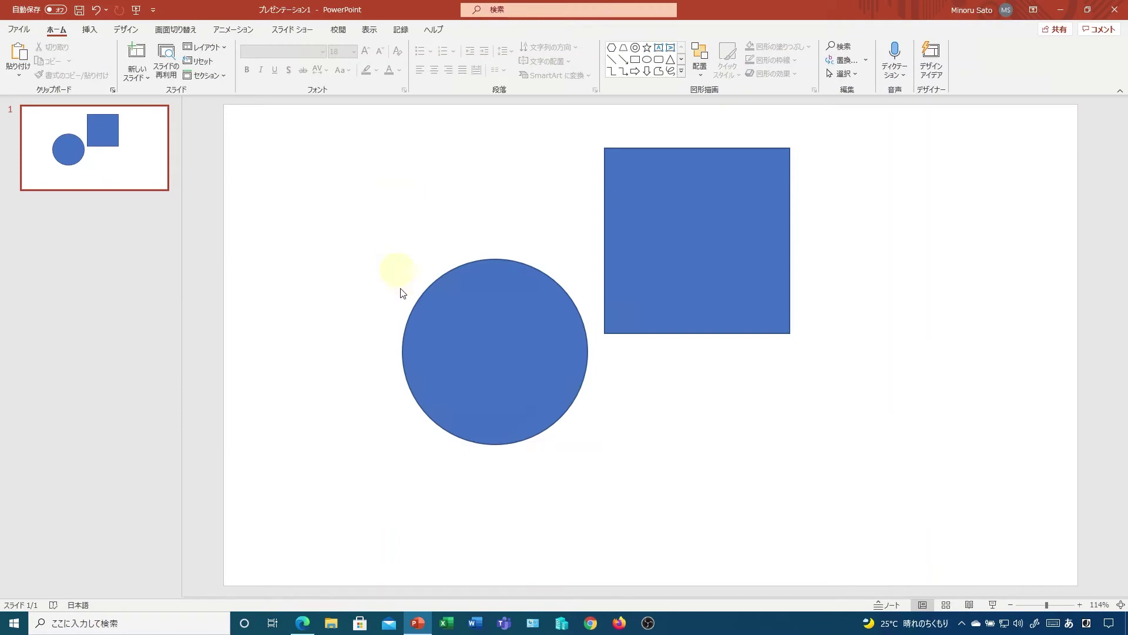
- Move the square so it overlaps the circle's upper-right
left_click(496, 334)
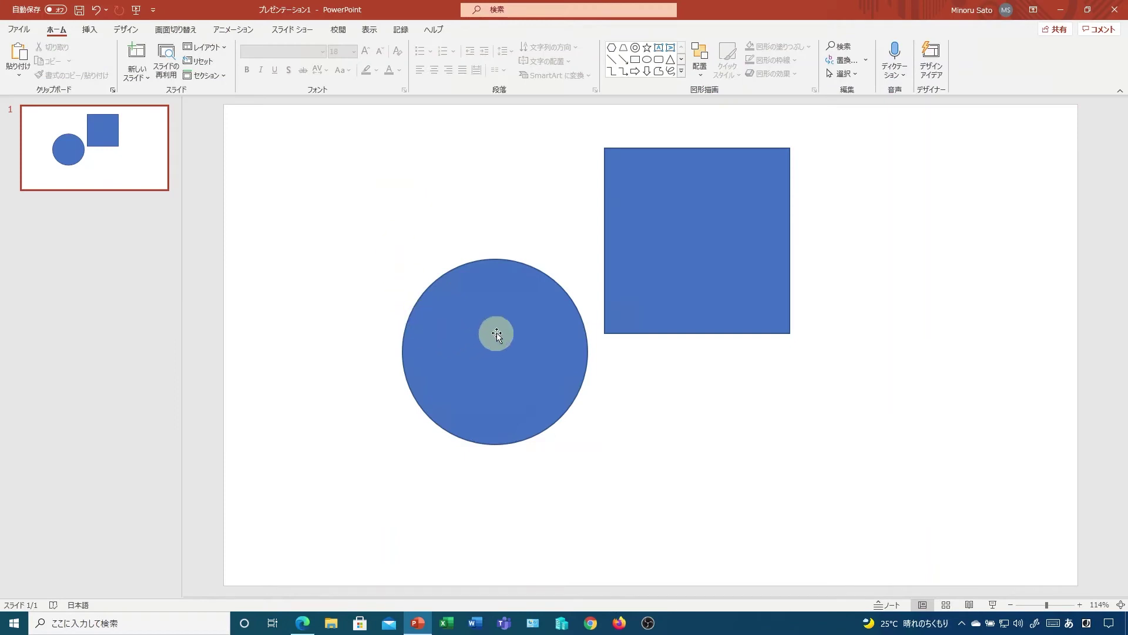
left_click(677, 254)
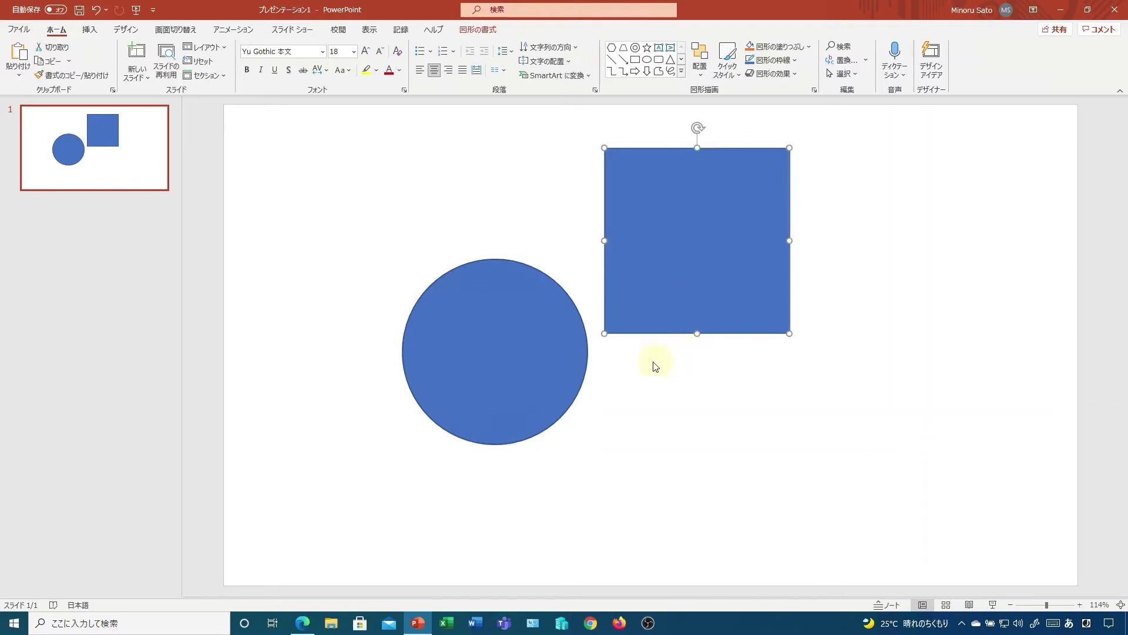
mouse_move(708, 258)
left_mouse_down()
mouse_move(606, 289)
mouse_move(616, 277)
left_mouse_up()
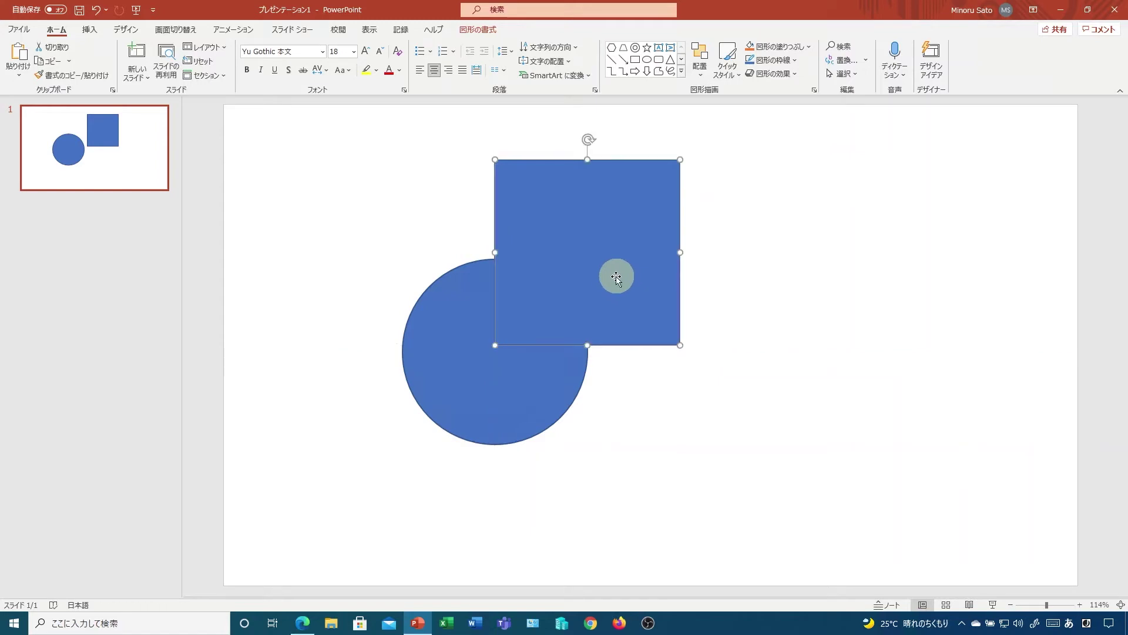
- Unite the circle and square with 図形の結合 > 接合, then undo back to separate shapes
left_click_drag(301, 135, 762, 486)
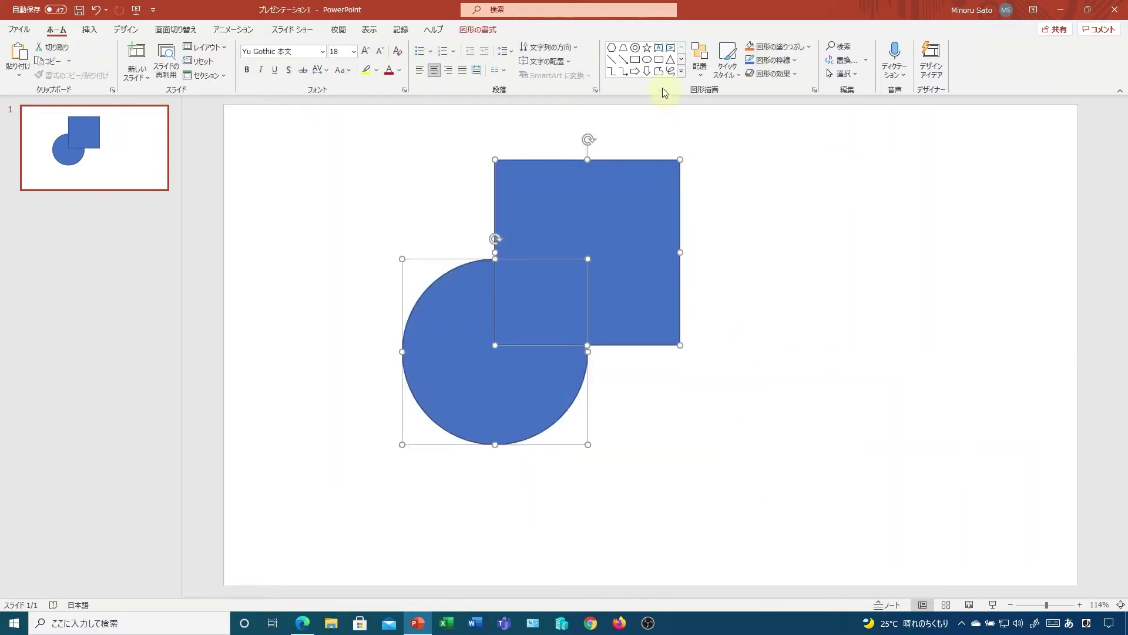
left_click(487, 33)
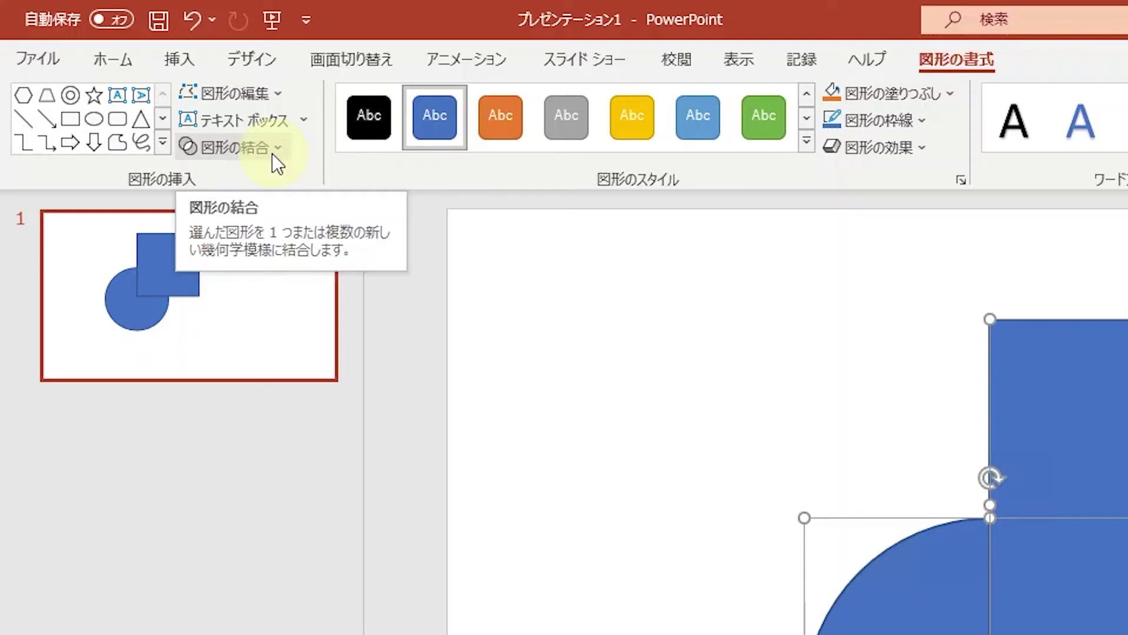
left_click(273, 153)
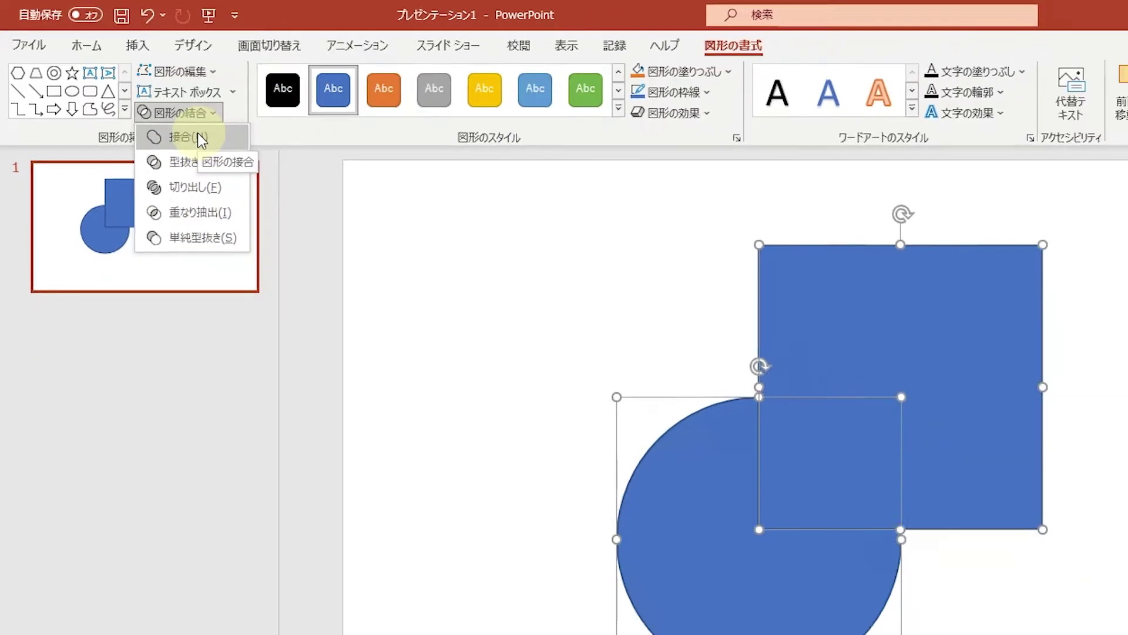
left_click(258, 177)
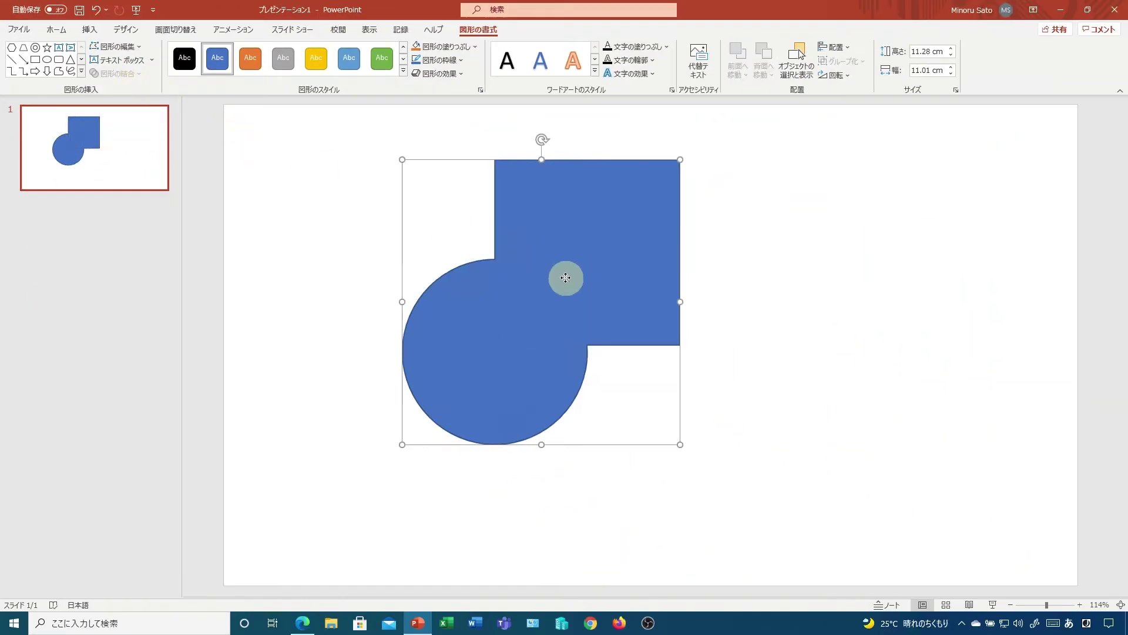
mouse_move(548, 282)
left_mouse_down()
mouse_move(665, 316)
mouse_move(531, 271)
left_mouse_up()
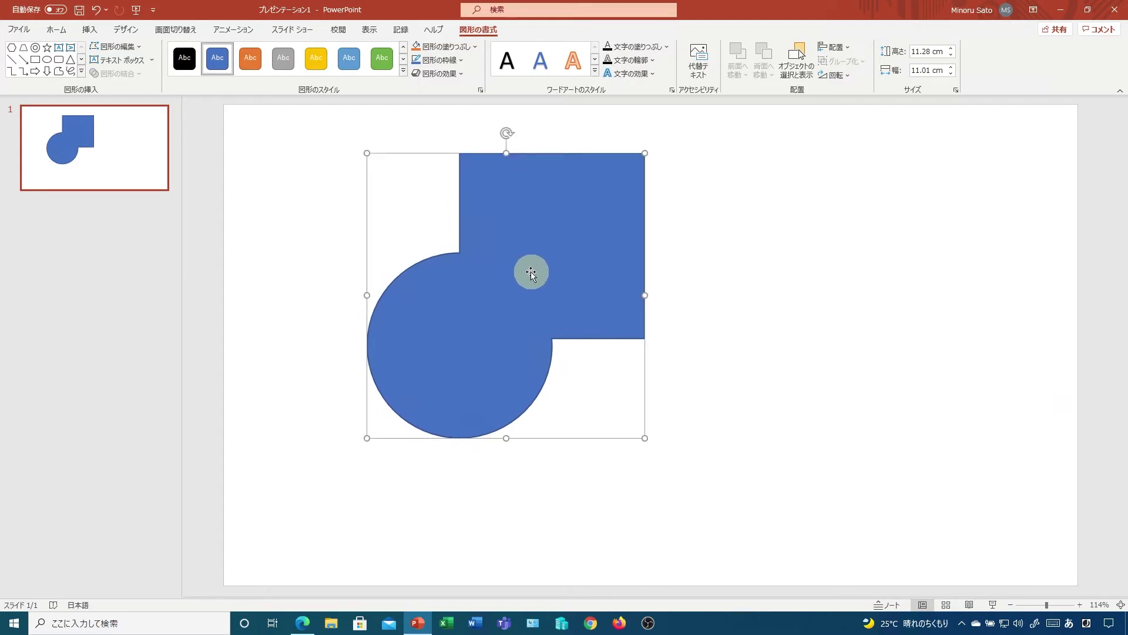
left_click(106, 10)
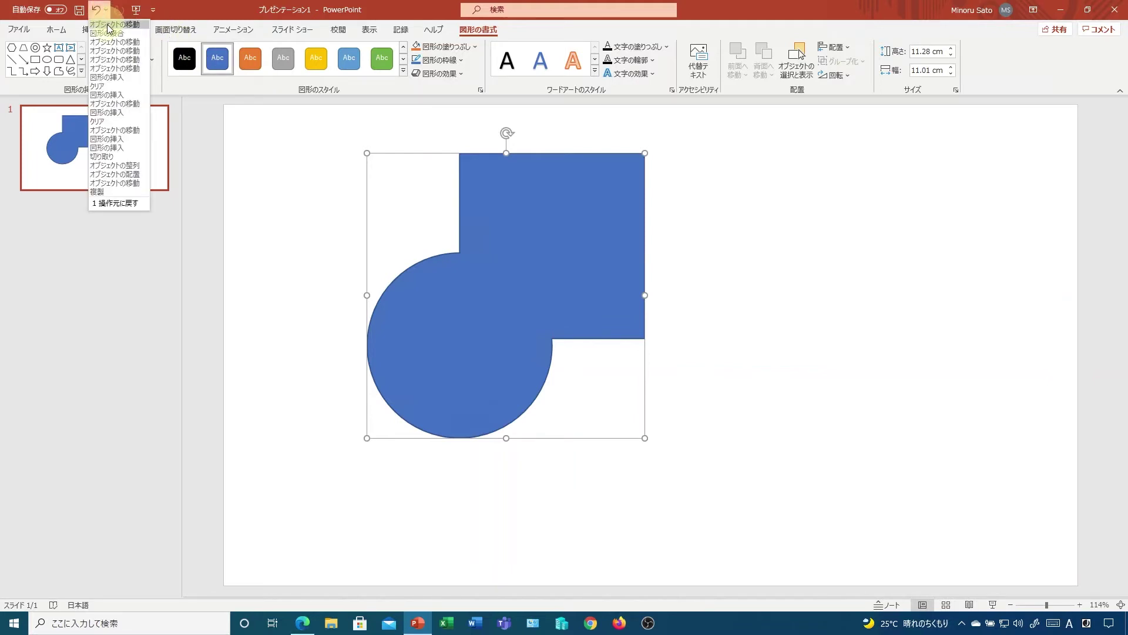
left_click(109, 35)
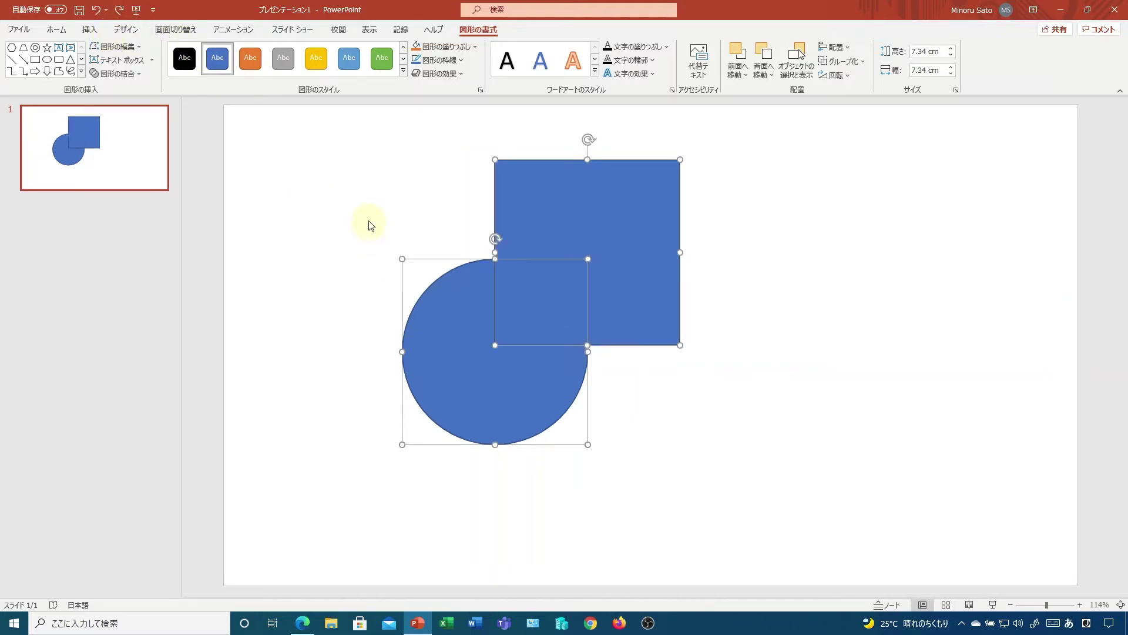
- Nudge the square lower and fragment both shapes with 図形の結合 > 切り出し
left_click(580, 249)
left_click_drag(583, 256, 587, 263)
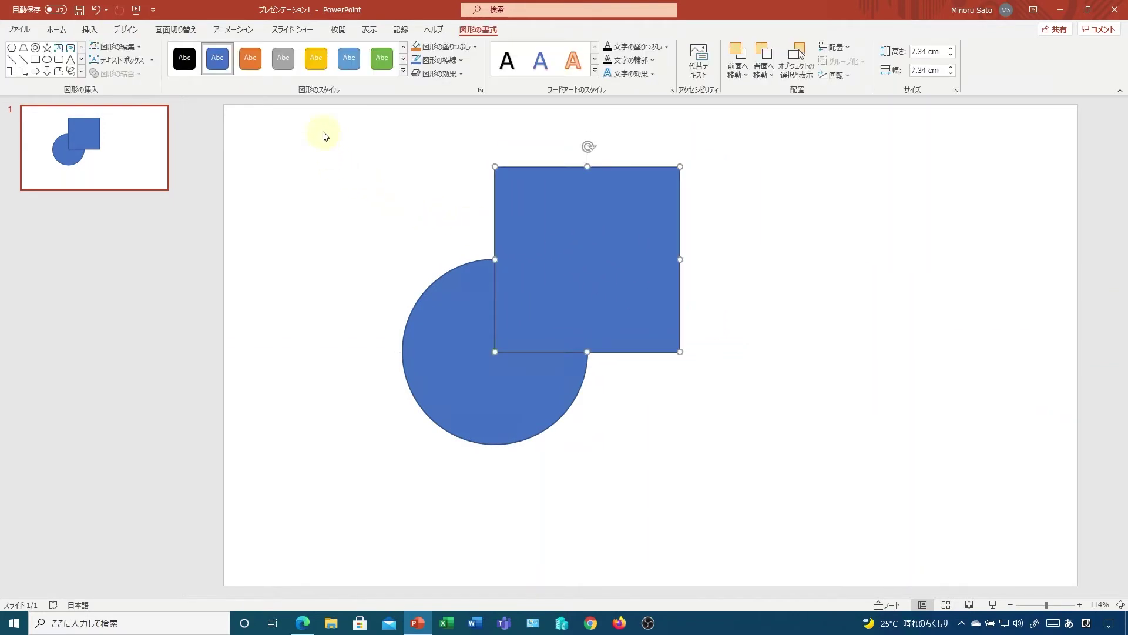
left_click_drag(323, 131, 778, 473)
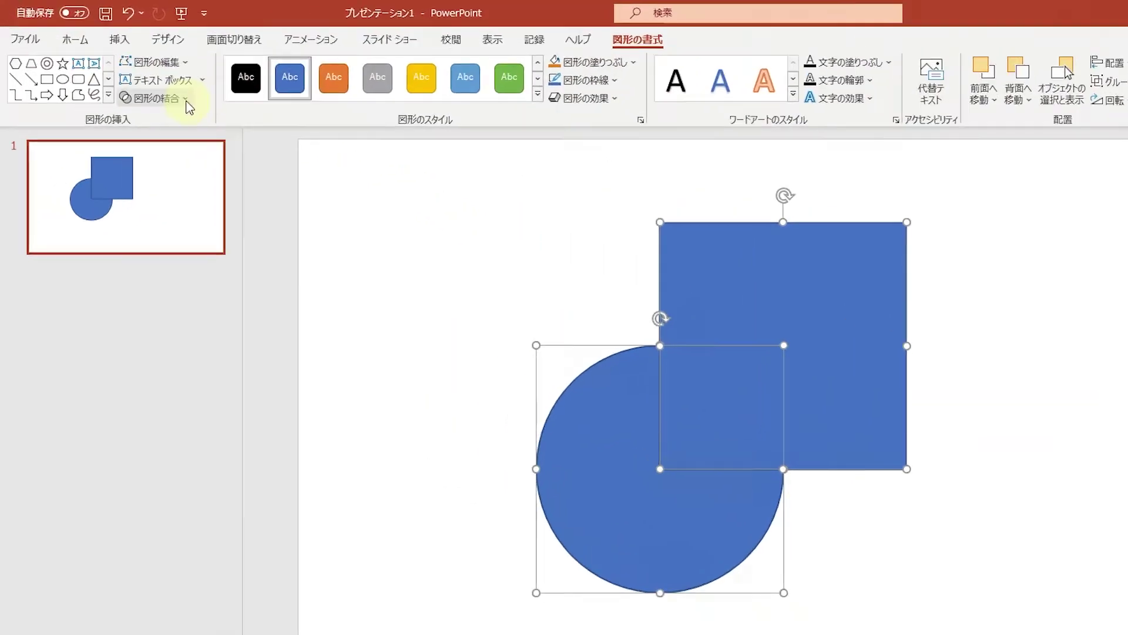
left_click(139, 74)
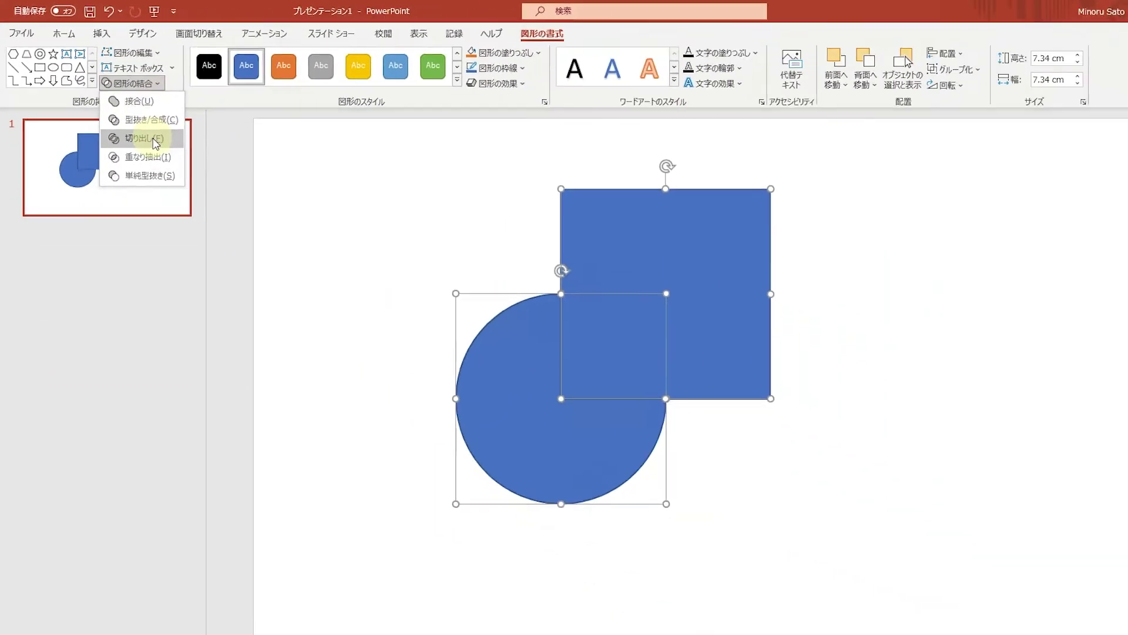
left_click(155, 144)
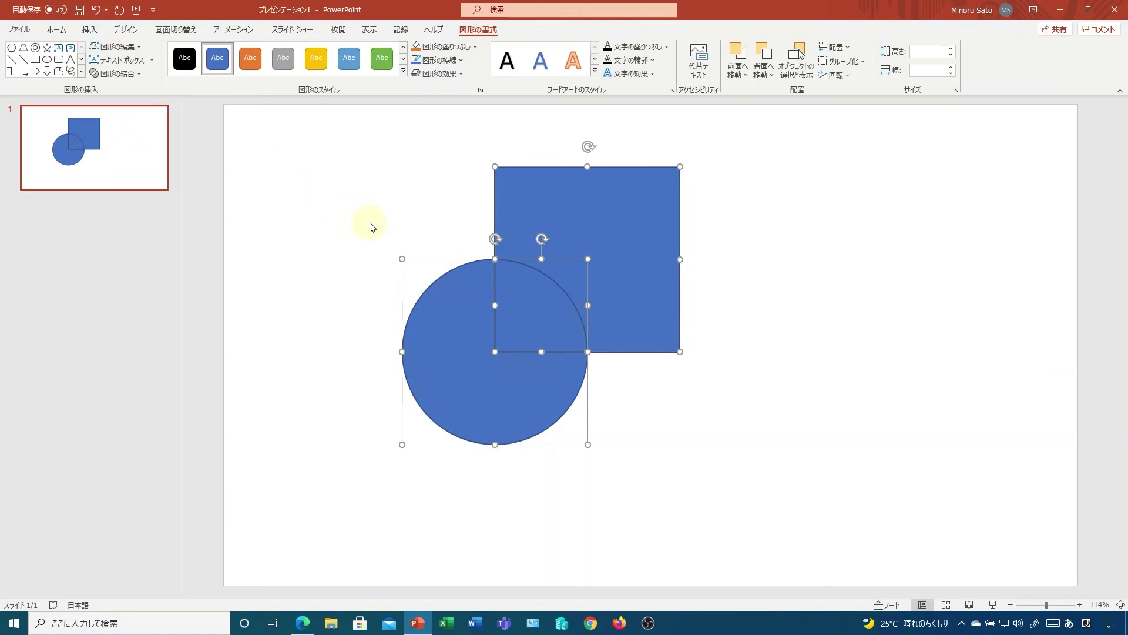
left_click(749, 278)
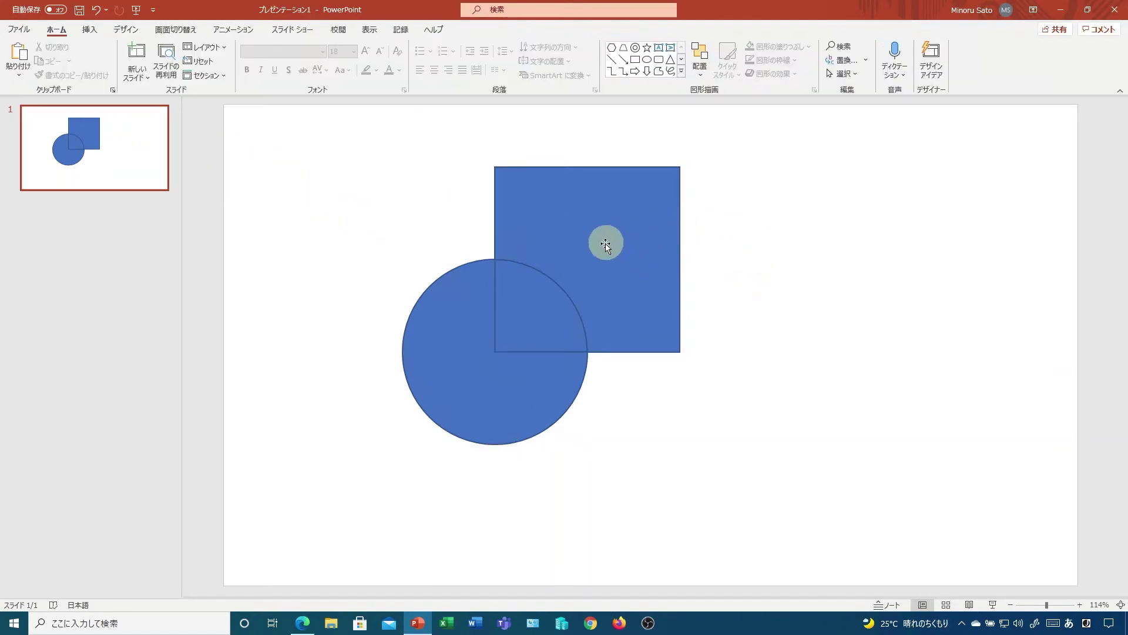
- Pull out the circle's quarter wedge, colour it yellow, and delete the leftover square piece
mouse_move(611, 236)
left_mouse_down()
mouse_move(689, 227)
mouse_move(607, 243)
left_mouse_up()
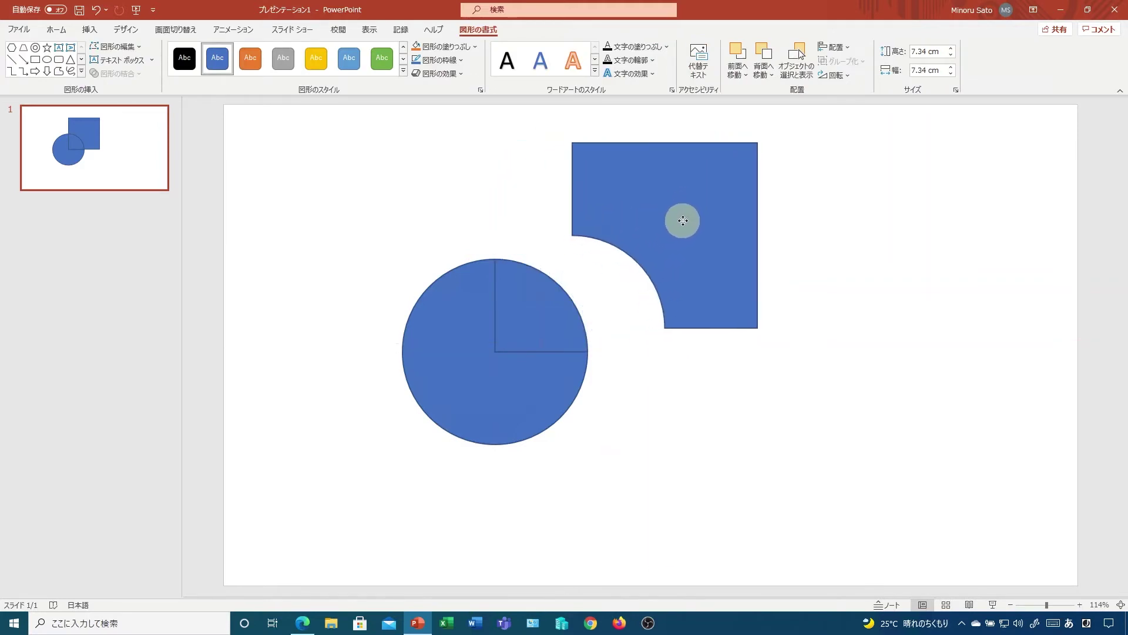
left_click_drag(606, 243, 683, 220)
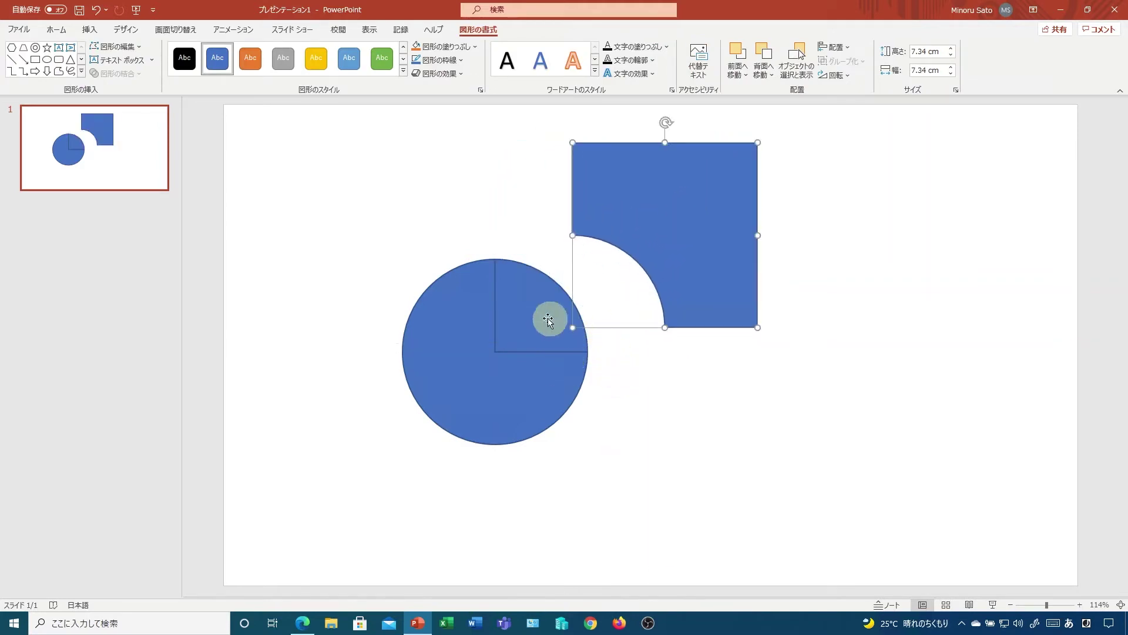
left_click_drag(527, 314, 537, 304)
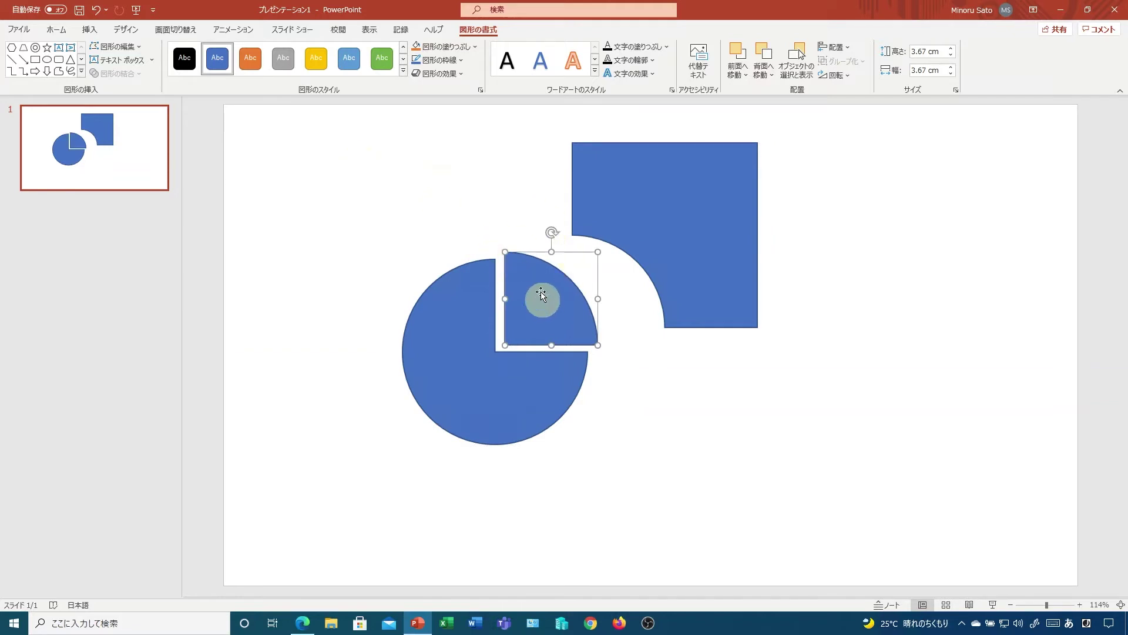
left_click(317, 61)
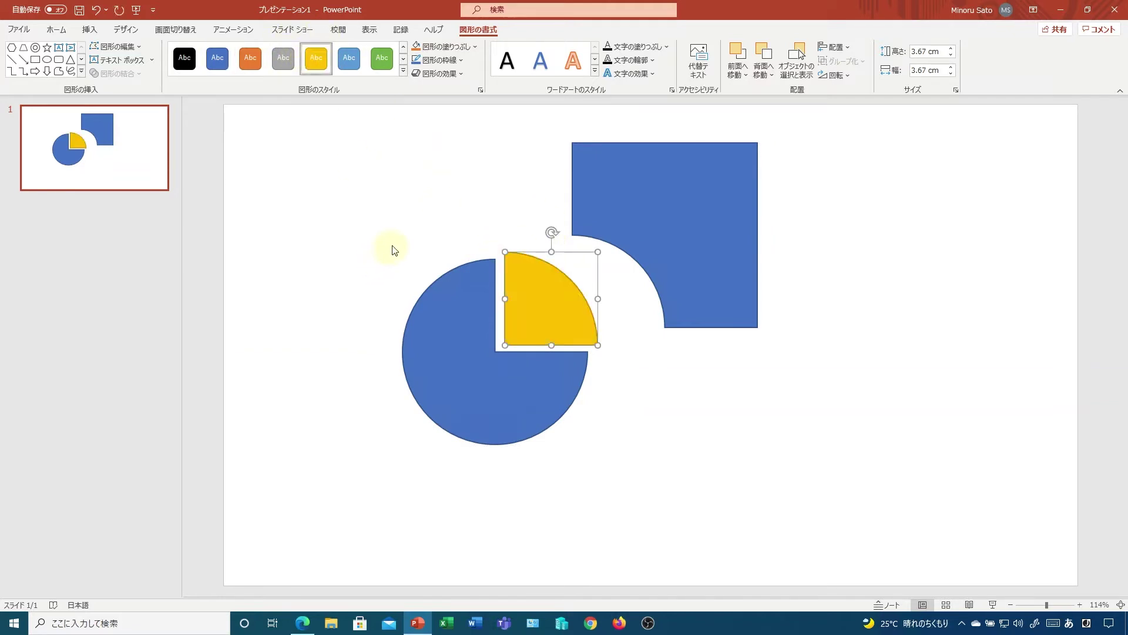
left_click_drag(728, 258, 862, 253)
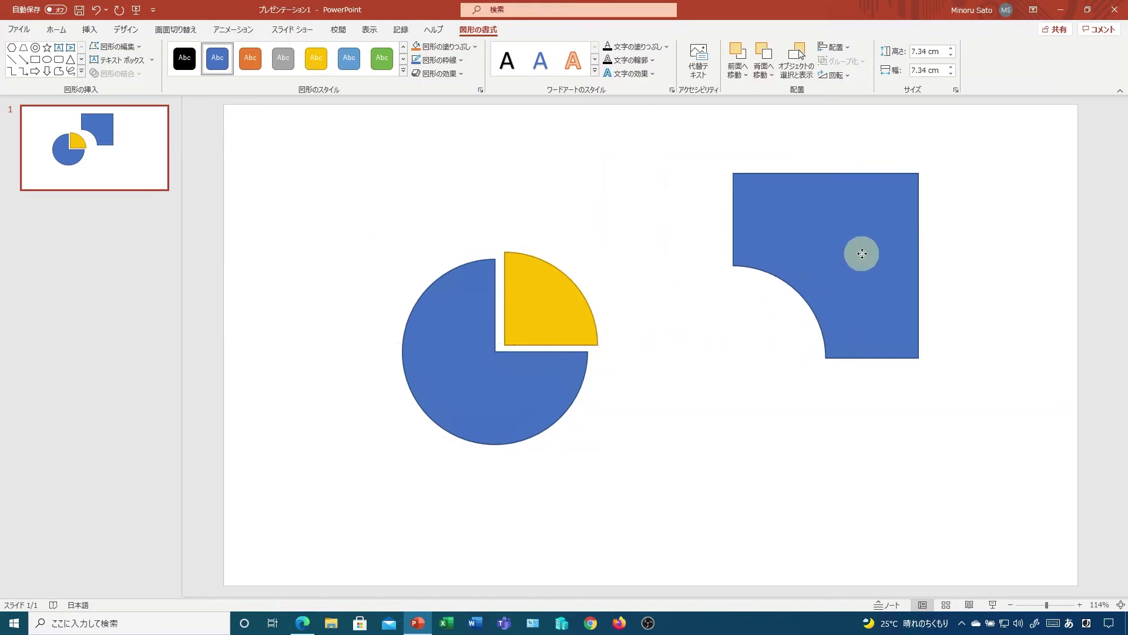
key("Delete")
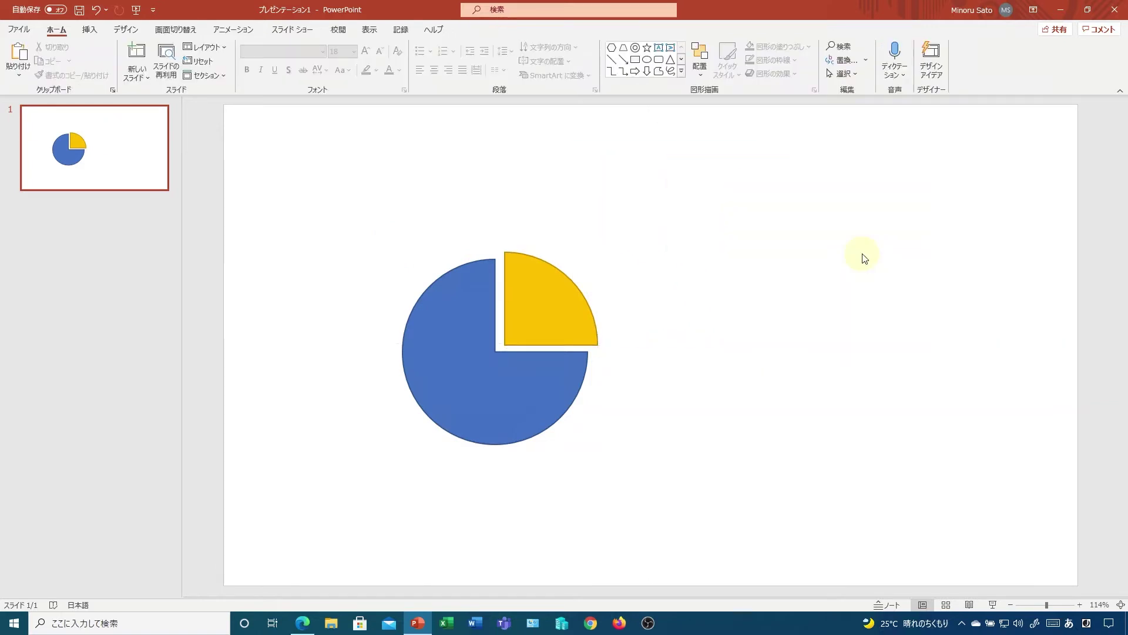
left_click(532, 309)
left_click_drag(532, 309, 532, 311)
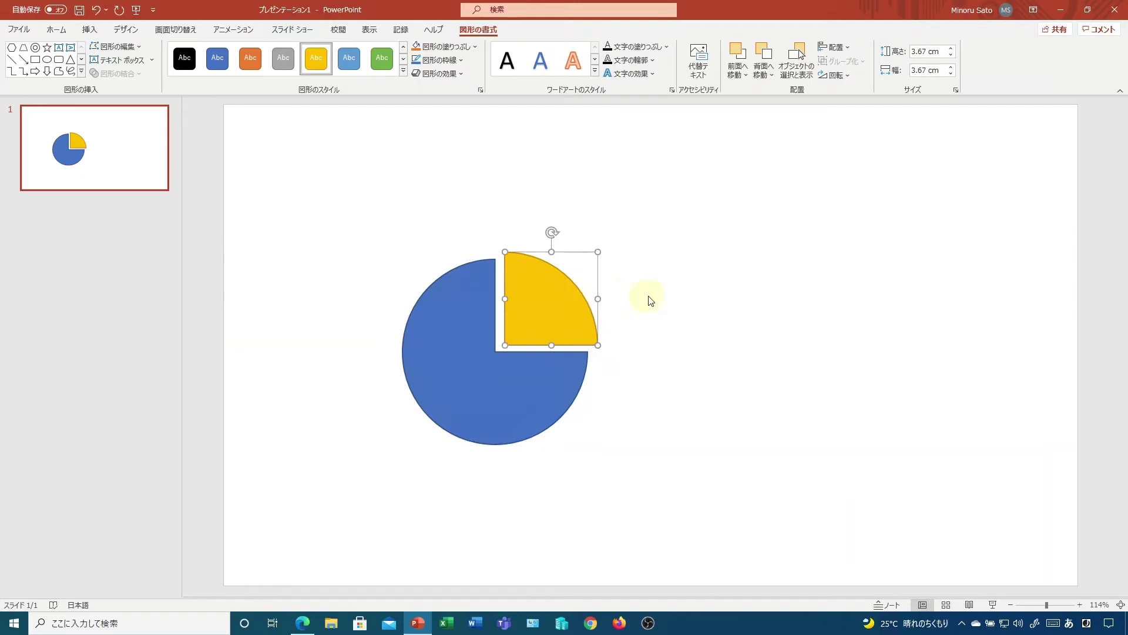
- Align the leaf photo, then draw a 6.71 cm blue oval circle over its upper left
left_click(690, 232)
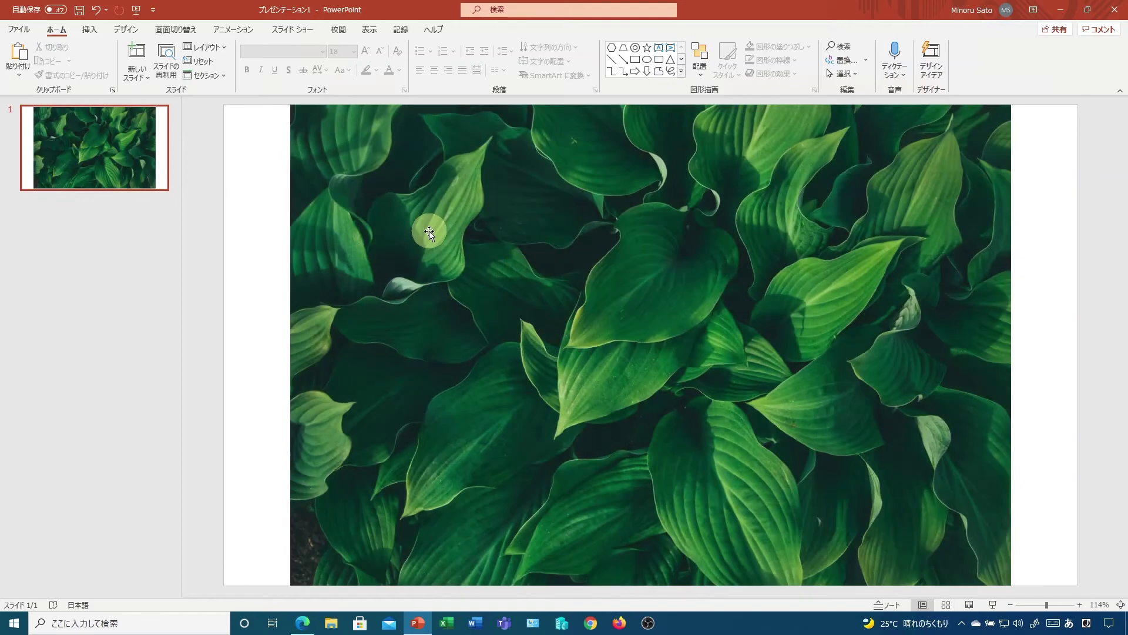
mouse_move(429, 231)
left_mouse_down()
mouse_move(422, 238)
mouse_move(435, 232)
left_mouse_up()
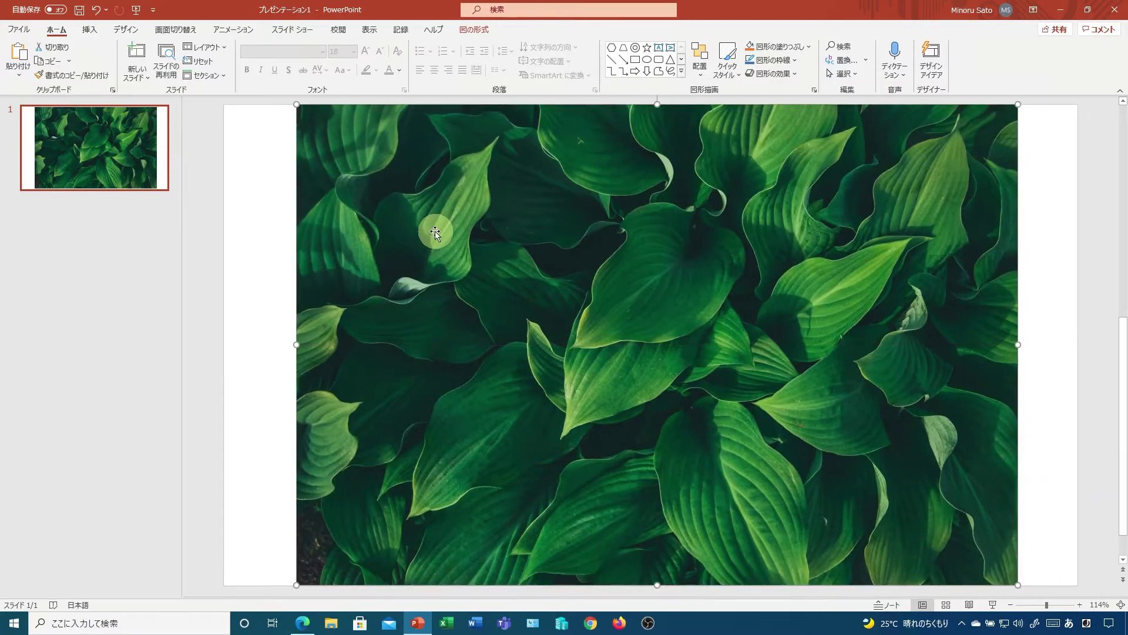
left_click(89, 29)
left_click(214, 62)
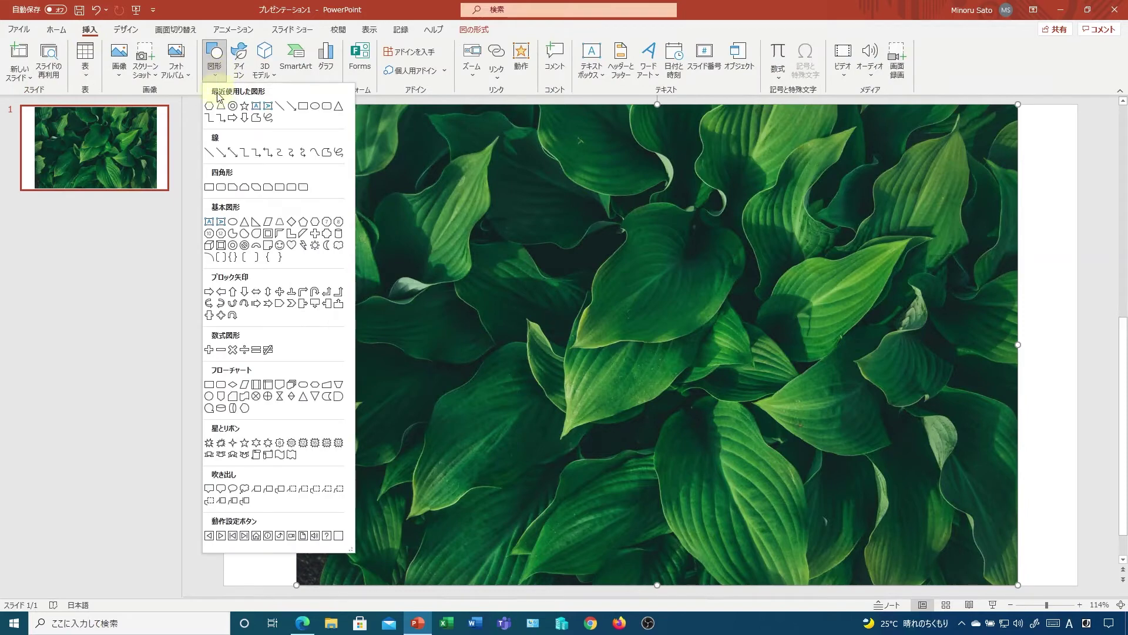
left_click(303, 107)
left_click_drag(375, 190, 544, 310)
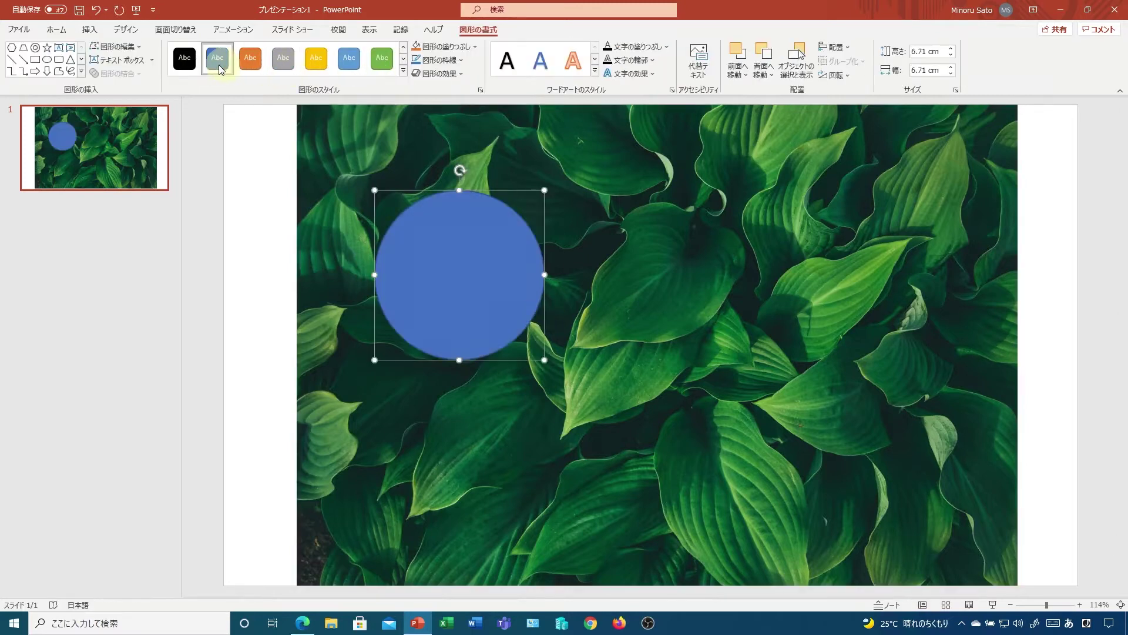
- Draw a 7.08 cm blue square right of the blue circle, then select all slide objects
left_click(91, 32)
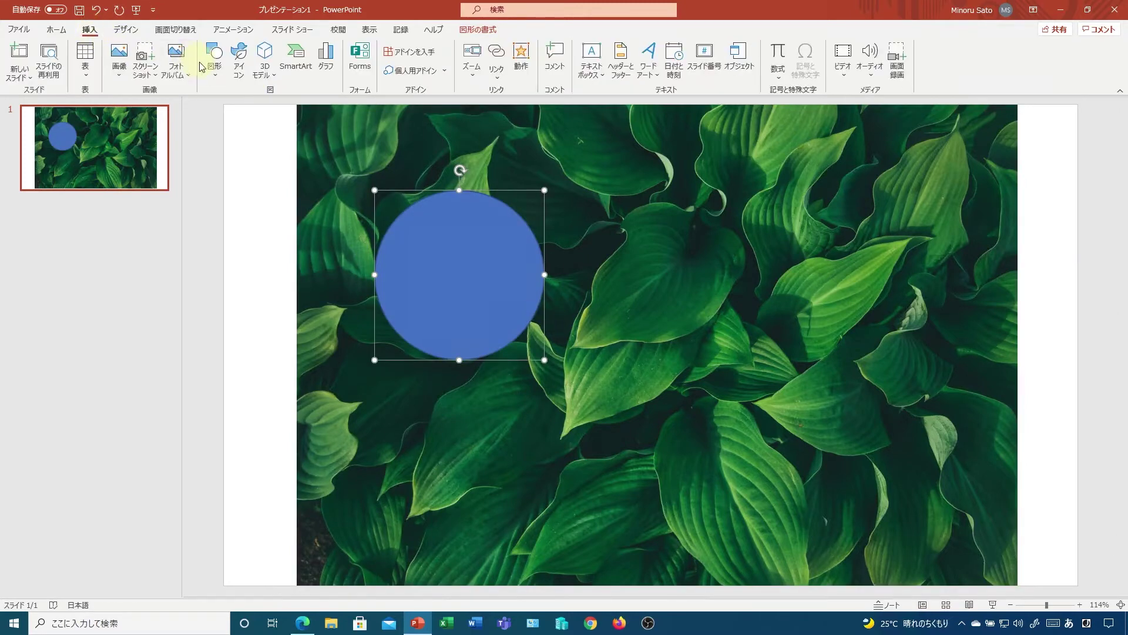
left_click(215, 56)
left_click(303, 107)
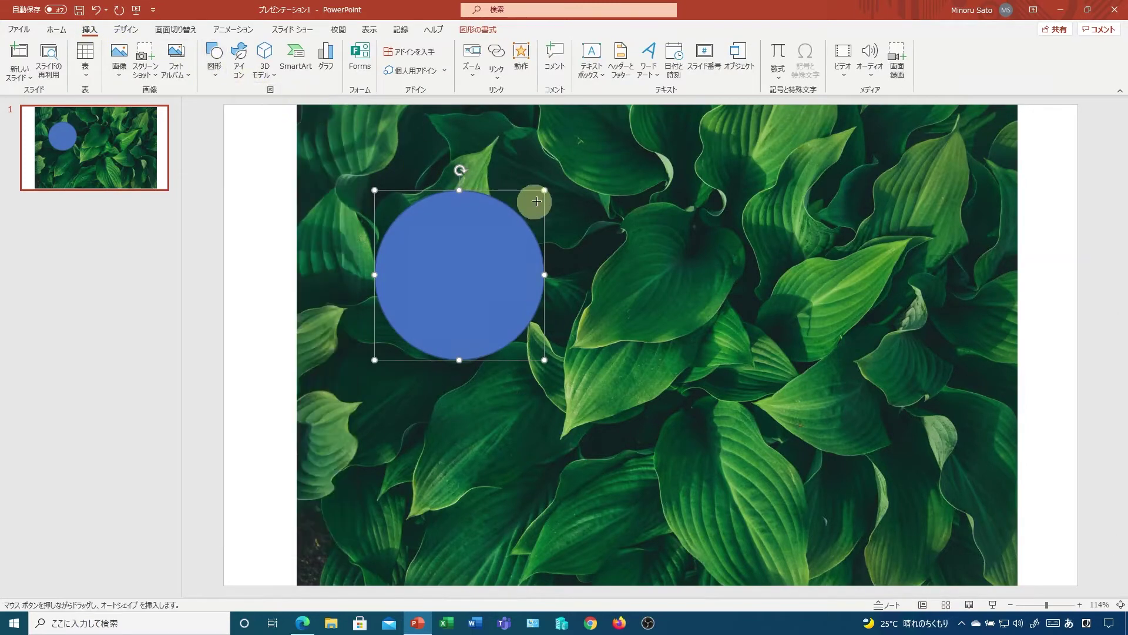
left_click_drag(591, 234, 769, 412)
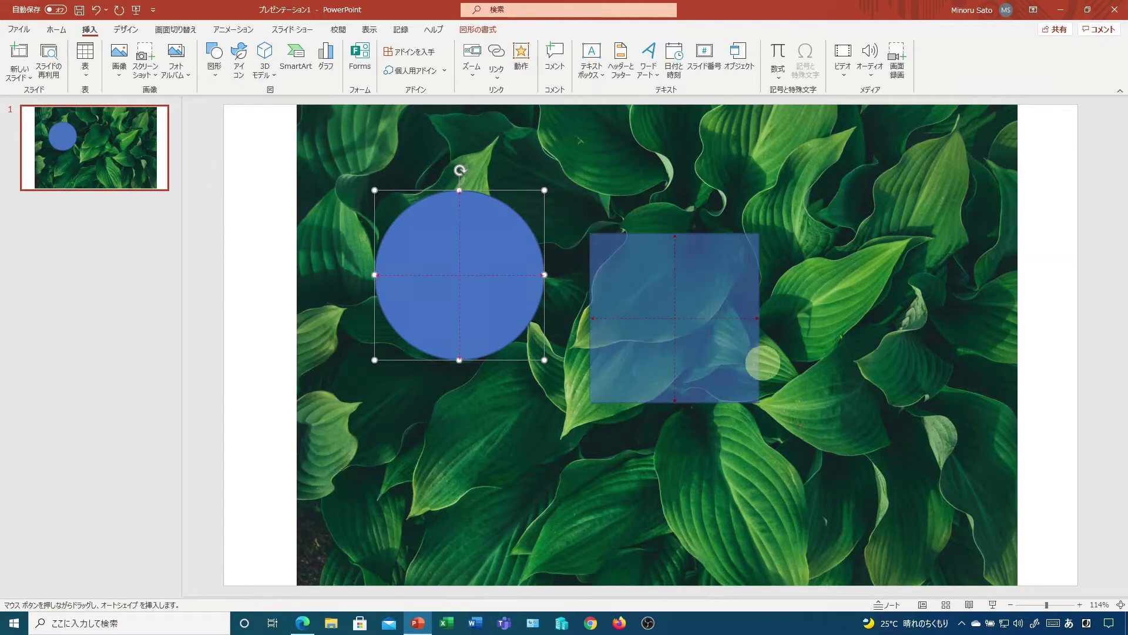
mouse_move(648, 350)
left_mouse_down()
mouse_move(563, 383)
mouse_move(716, 390)
mouse_move(557, 368)
left_mouse_up()
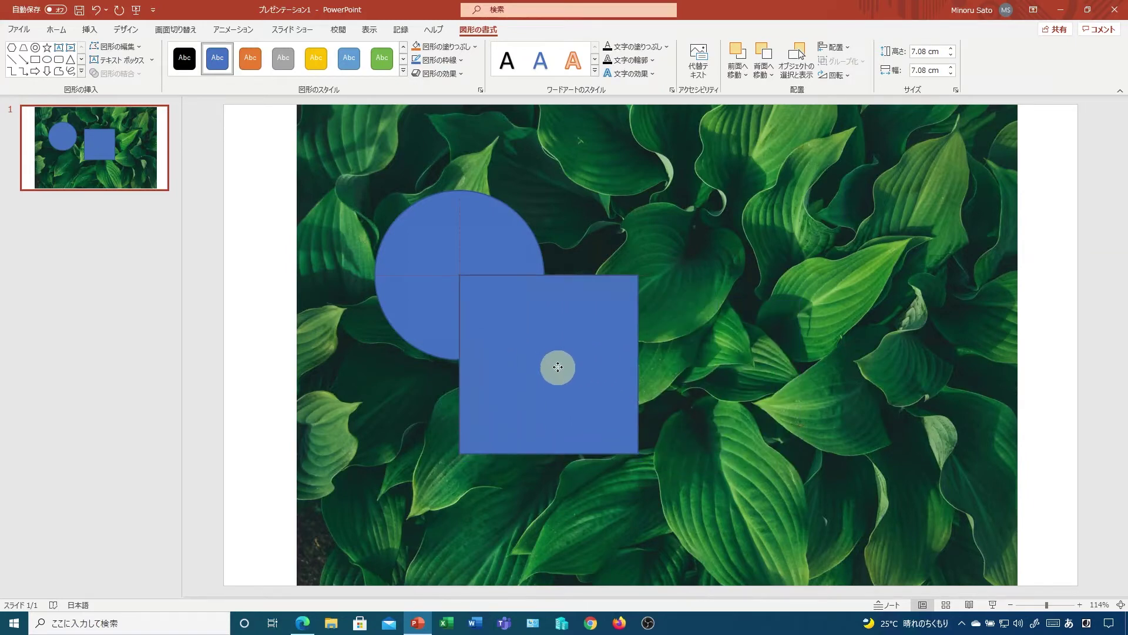
key("ctrl+y")
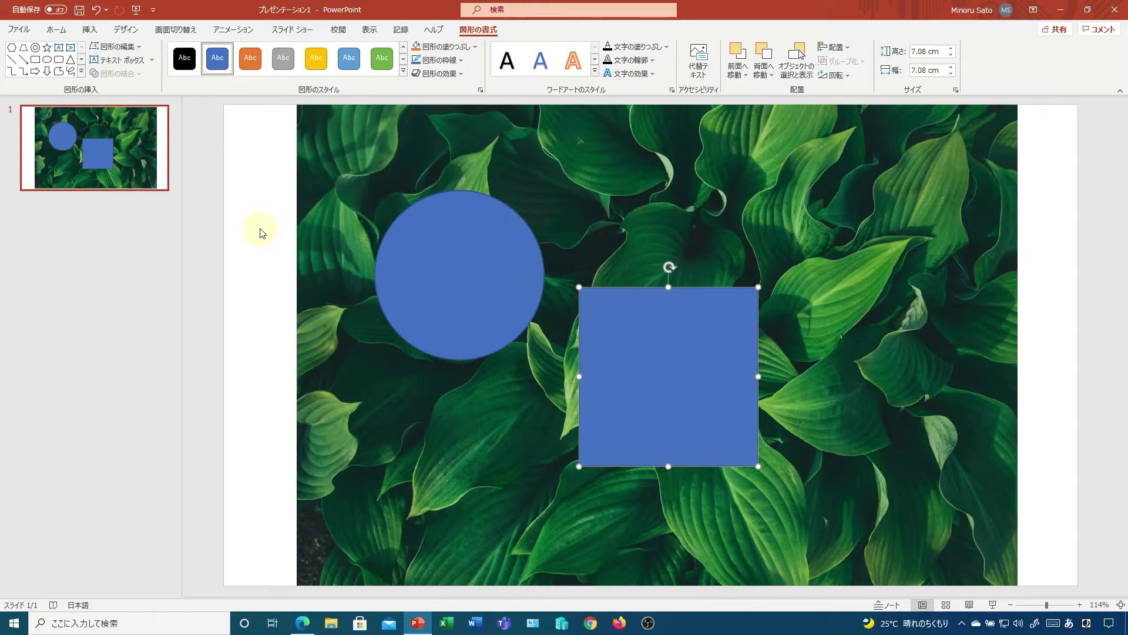
key("ctrl+a")
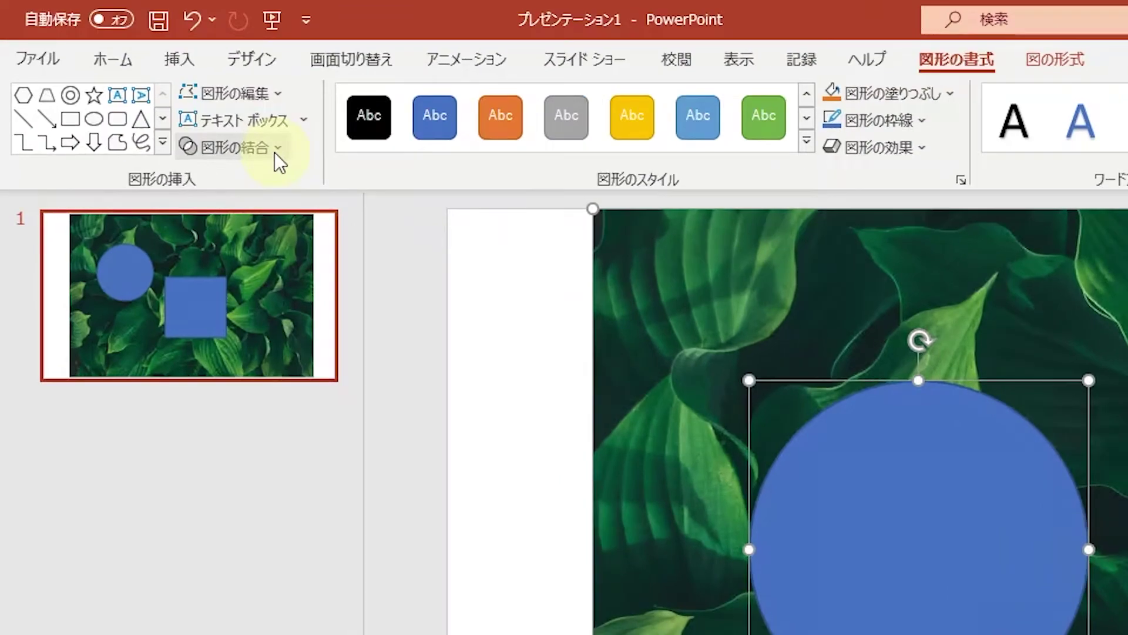
- Subtract the selected circle and square from the leaf photo using Merge Shapes
left_click(175, 99)
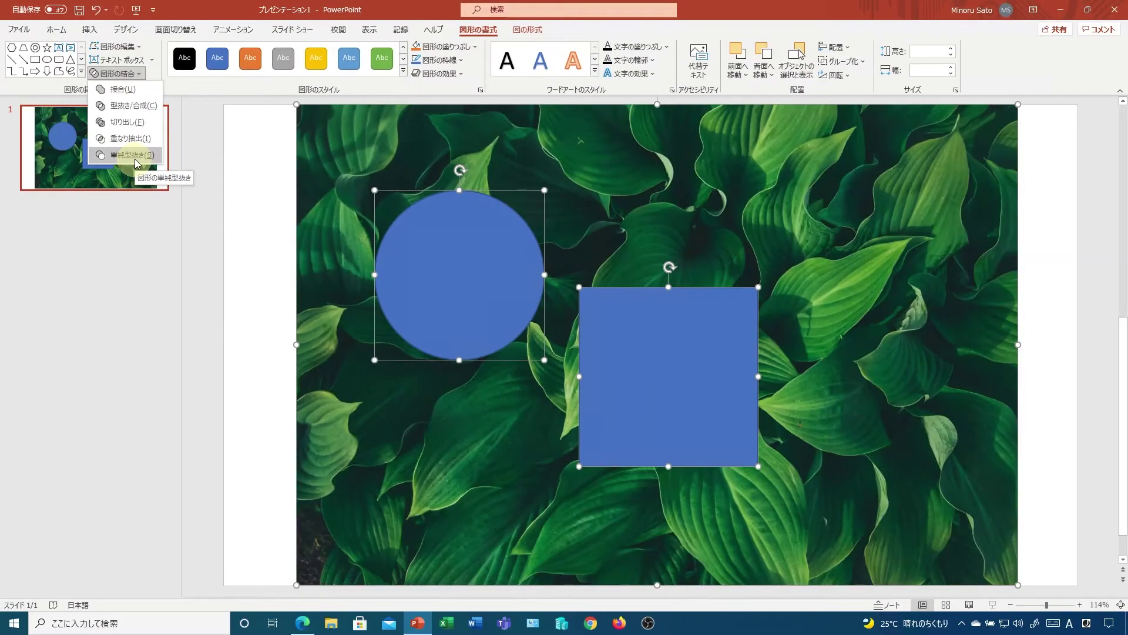
left_click(189, 221)
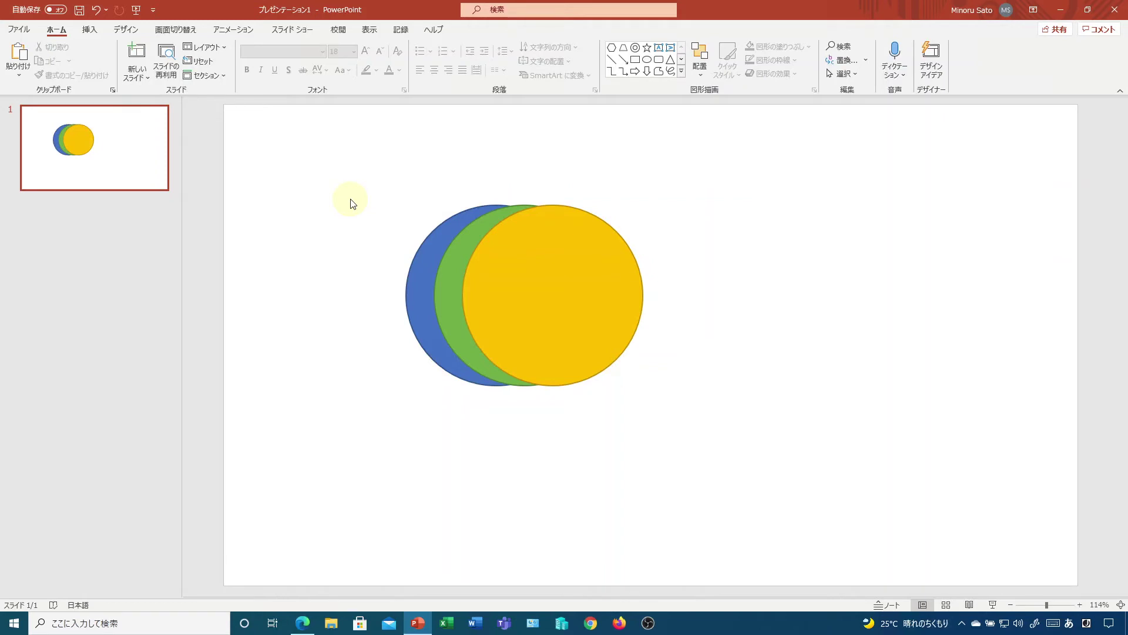
- Drag the green circle exactly onto the blue one and the yellow onto the green
left_click(504, 293)
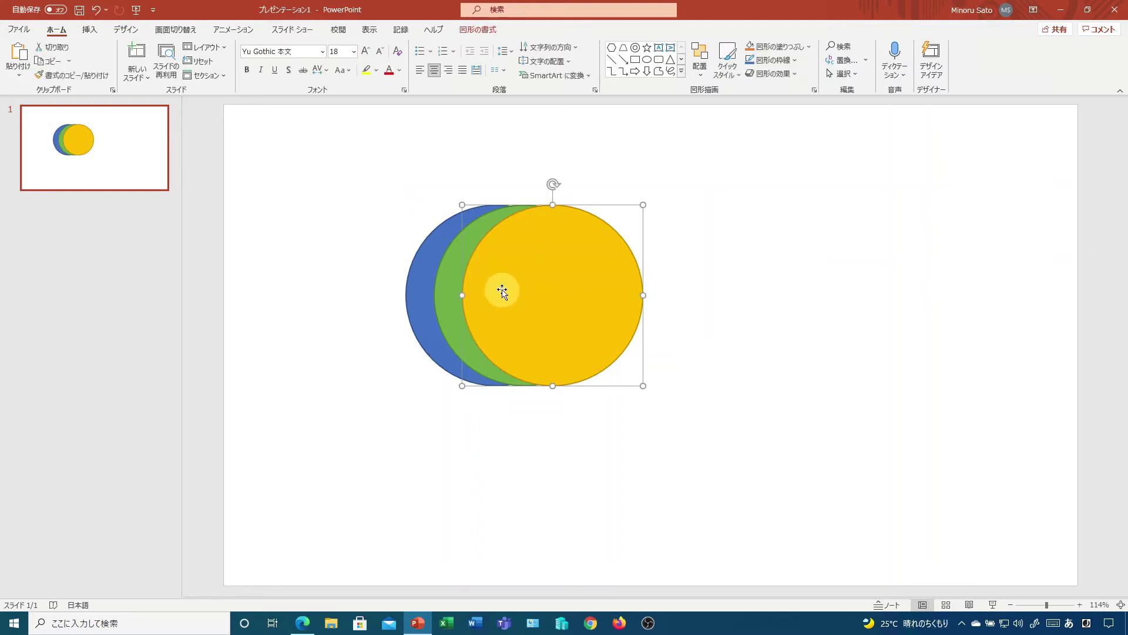
left_click(422, 286)
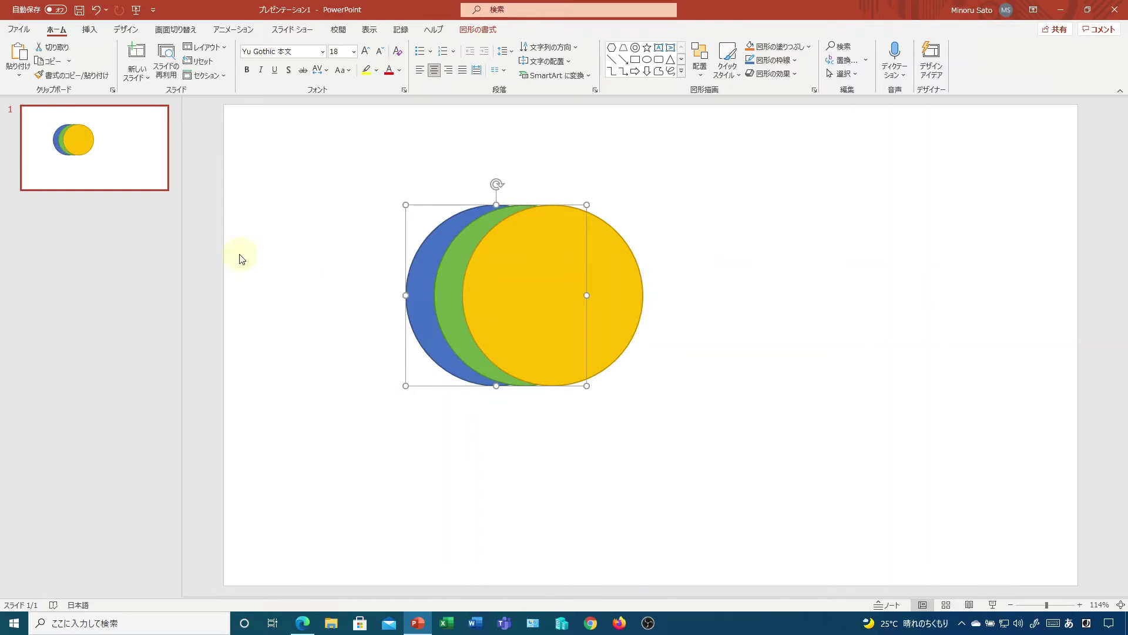
left_click(605, 167)
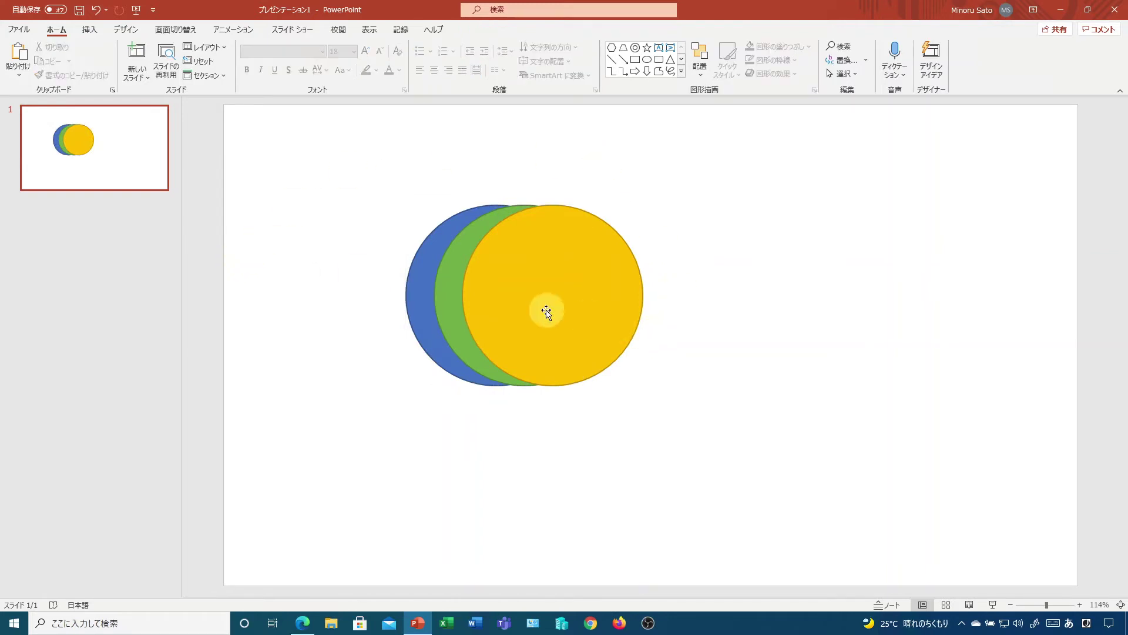
left_click_drag(451, 271, 424, 272)
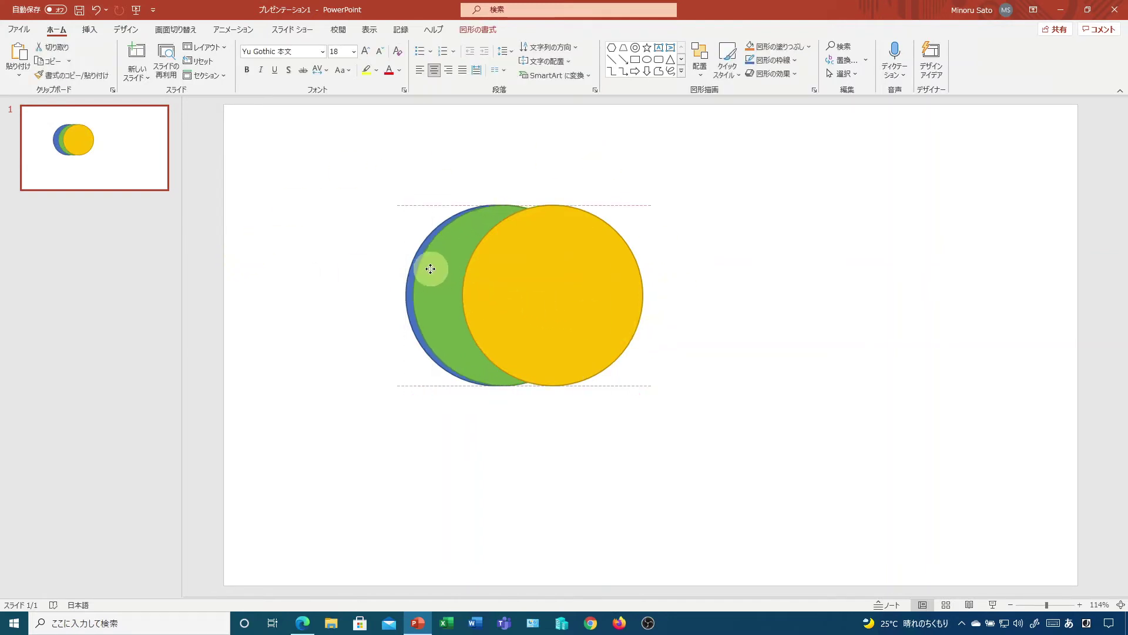
left_click_drag(547, 289, 488, 290)
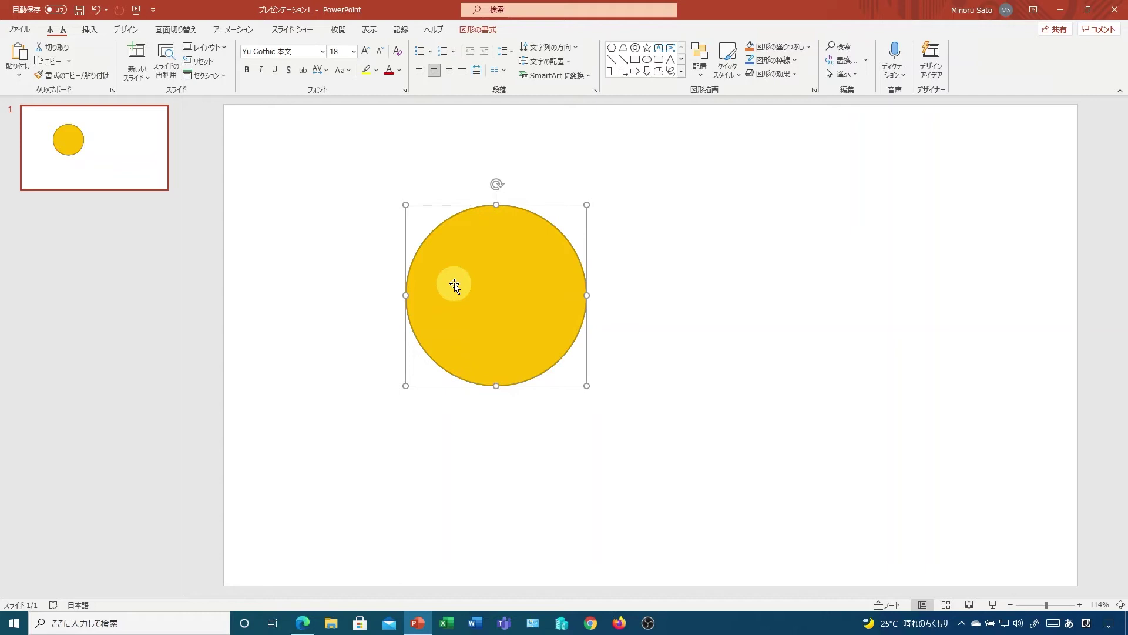
- Select the top yellow circle and bring up the Selection Pane with Alt+F10
left_click(785, 299)
left_click(501, 287)
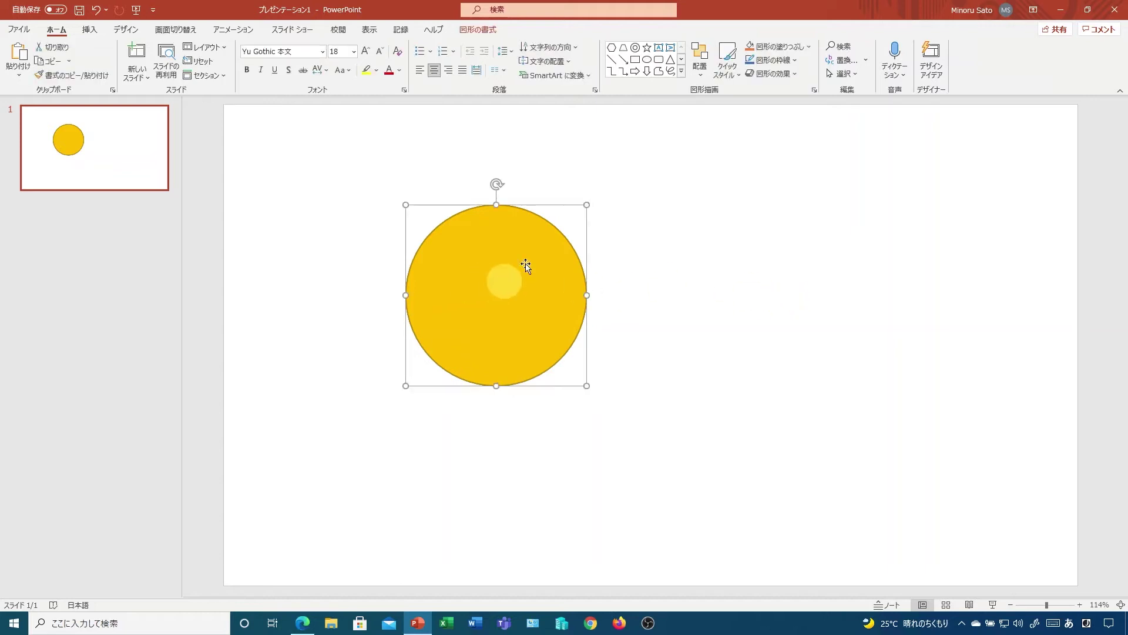
left_click(572, 263)
left_click(530, 275)
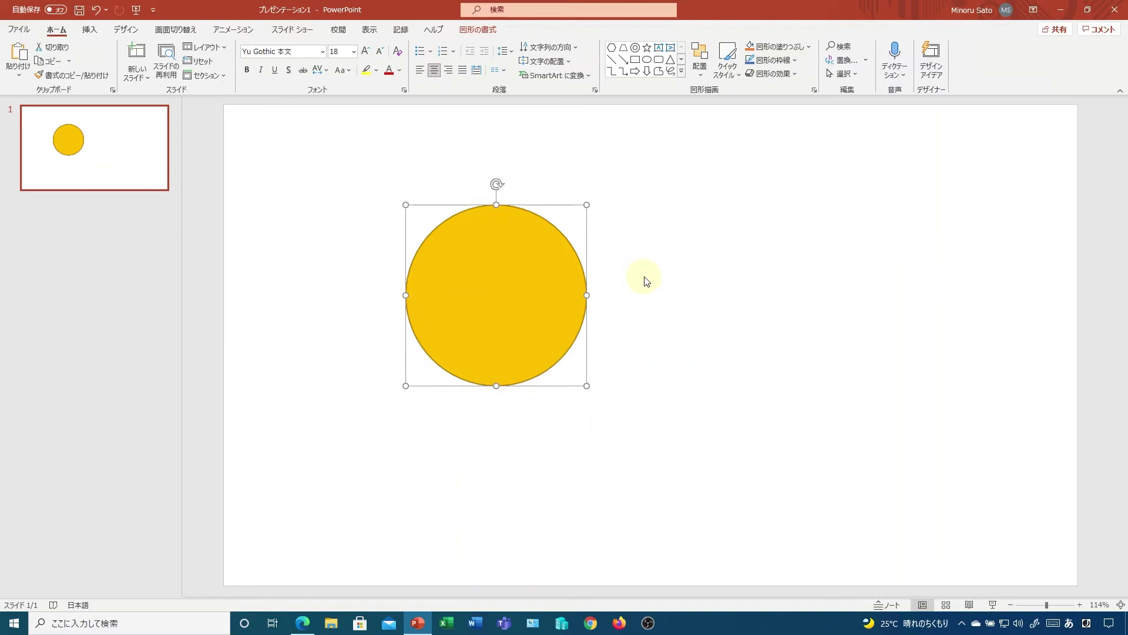
key("alt+F10")
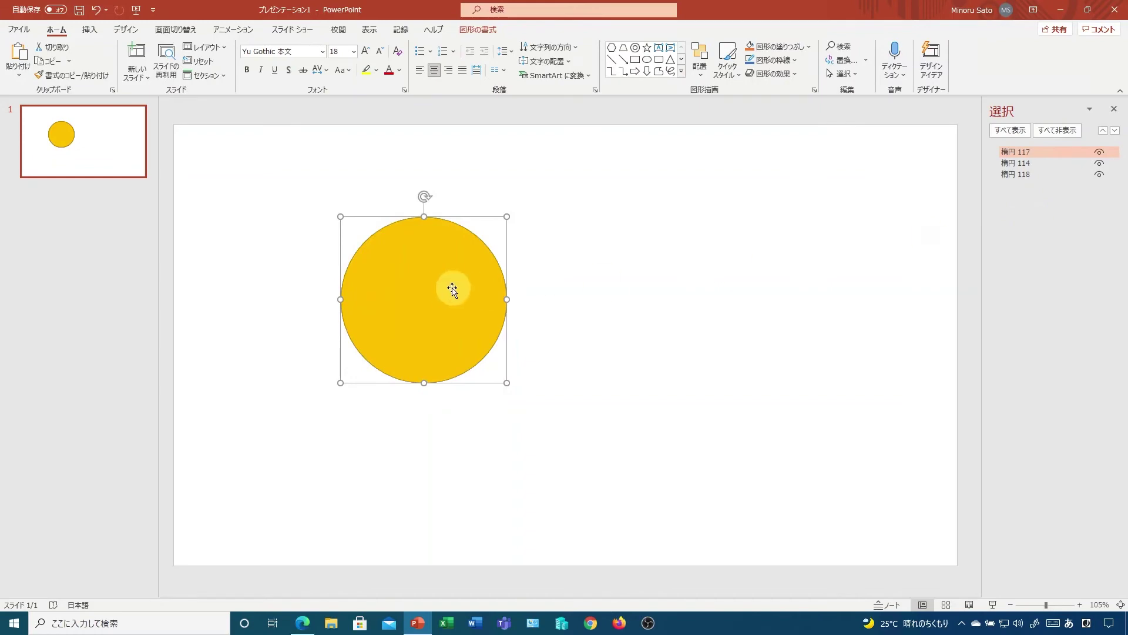
- Rename the first circle to 'yellow' and 楕円 114 to 'green' in the Selection Pane
left_click(1034, 151)
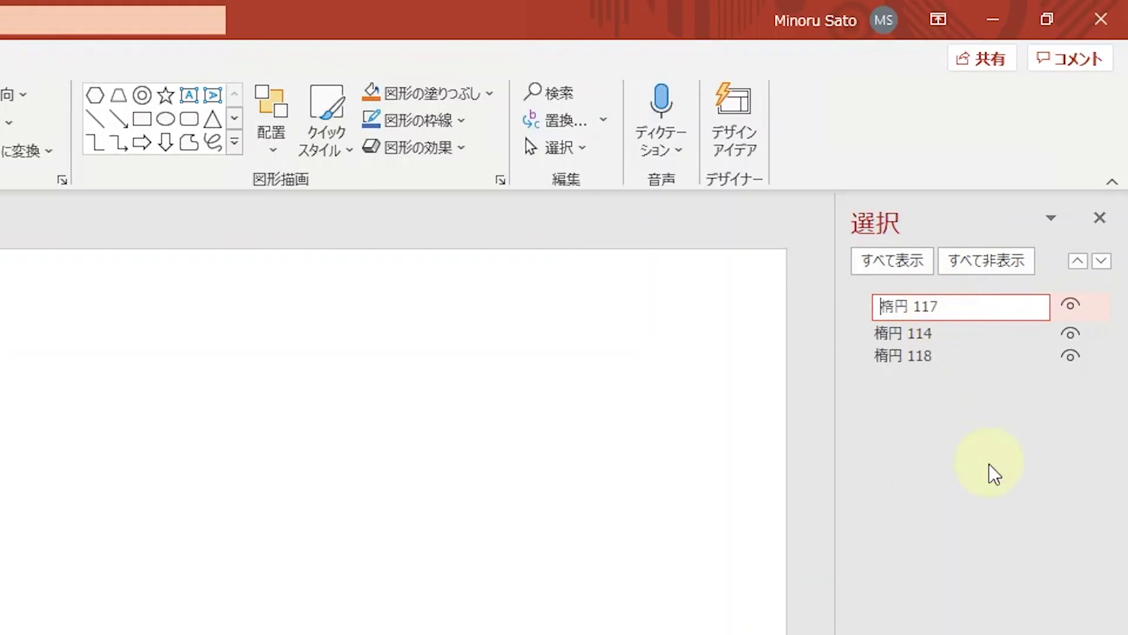
key("Delete")
key("Delete")
key("Delete")
key("Delete")
key("Delete")
key("Delete")
type("yellow")
key("Return")
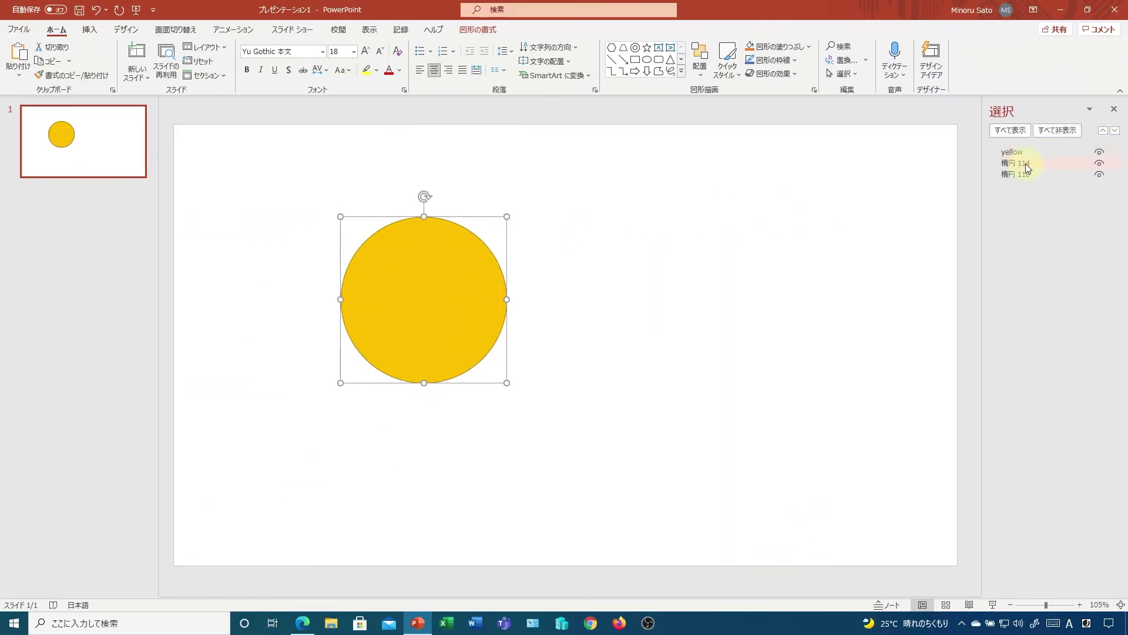
left_click(1025, 164)
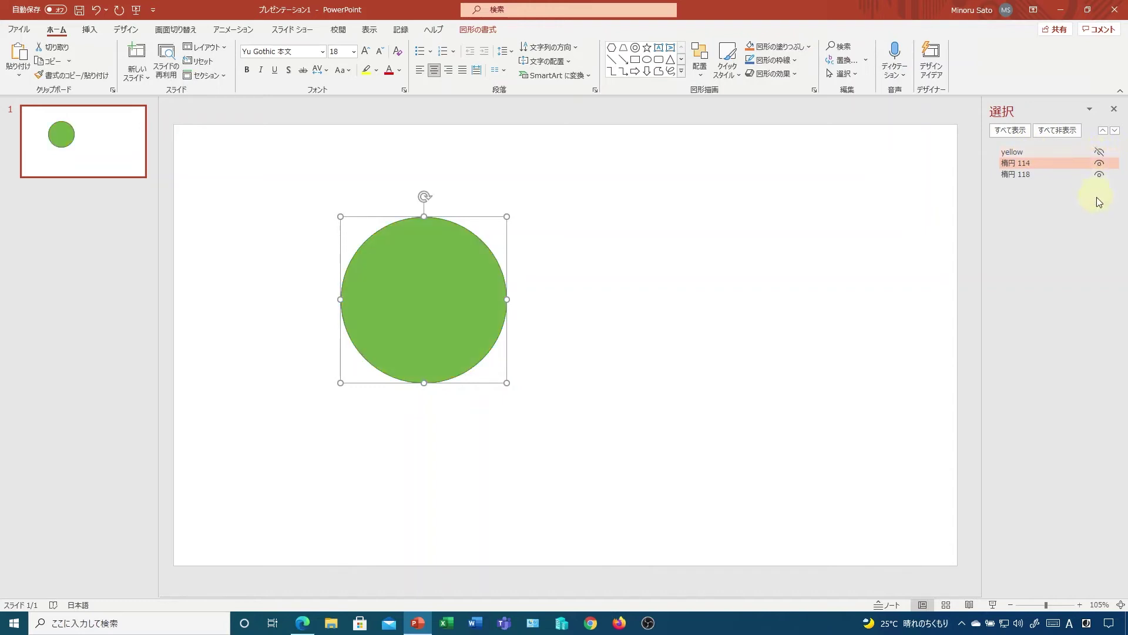
left_click(1032, 164)
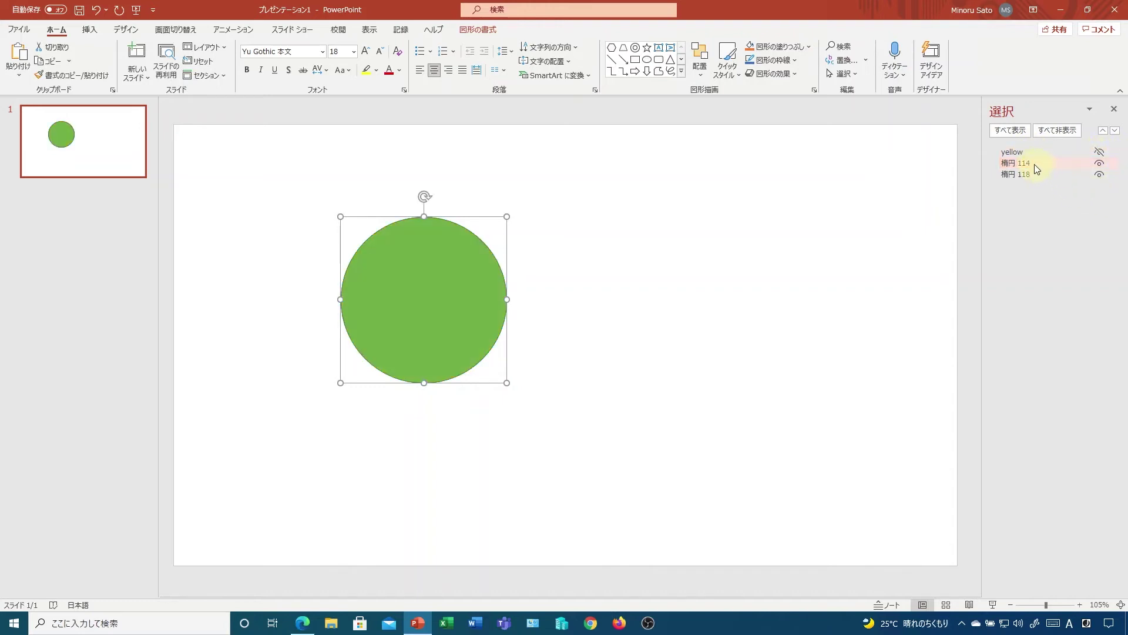
key("Delete")
key("Delete")
key("Delete")
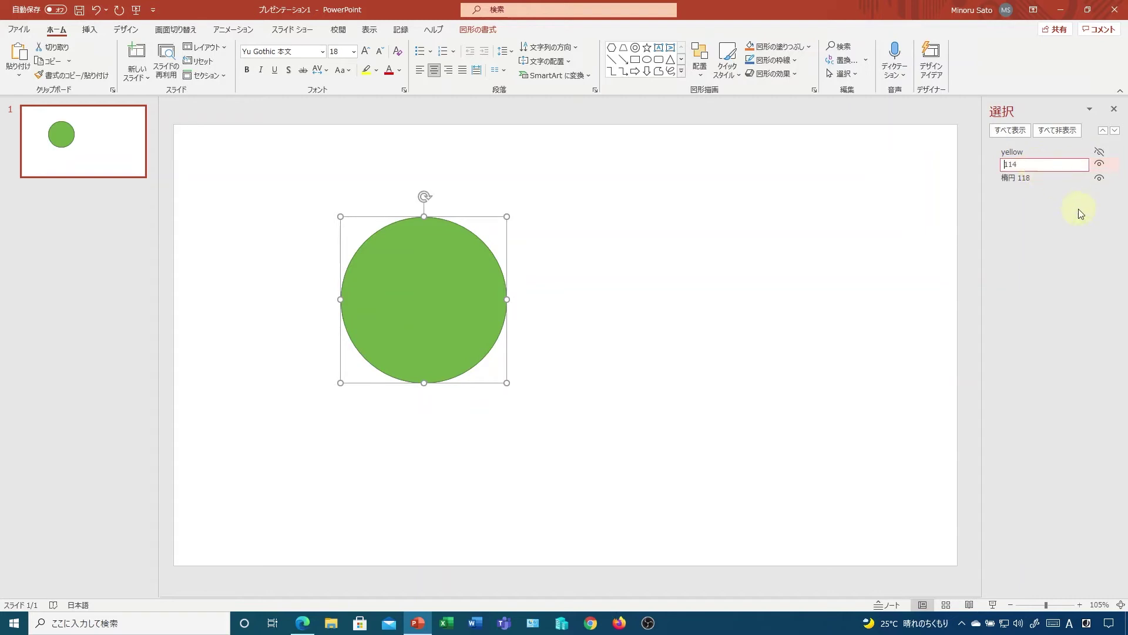
key("Delete")
key("Delete")
type("green")
key("Return")
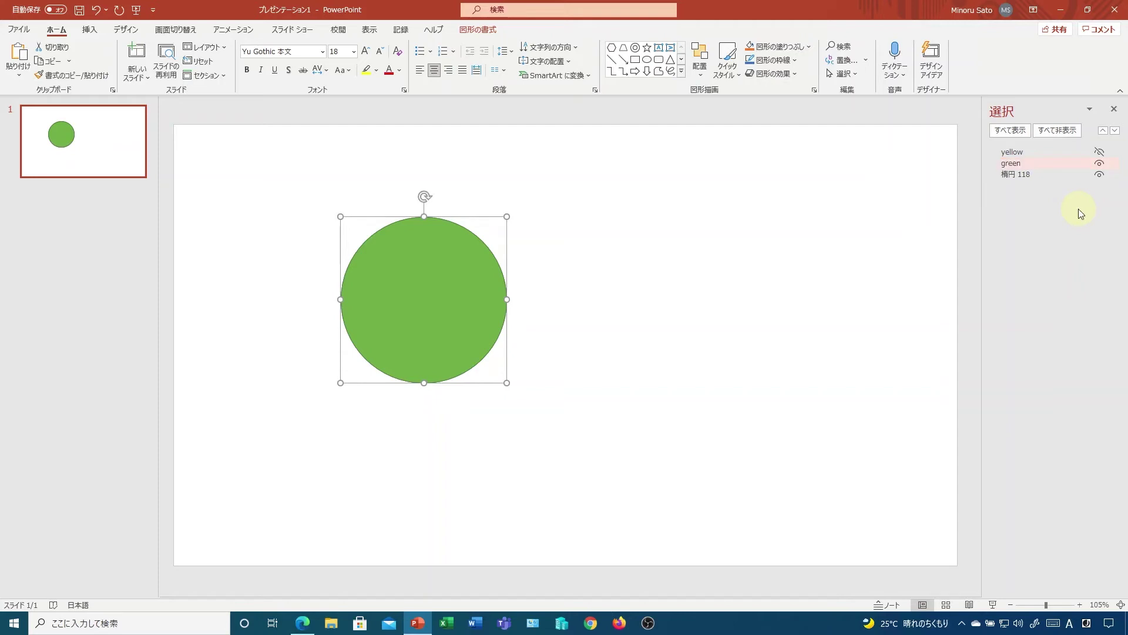
- Hide the green circle and rename 楕円 118 to 'blue'
left_click(1099, 163)
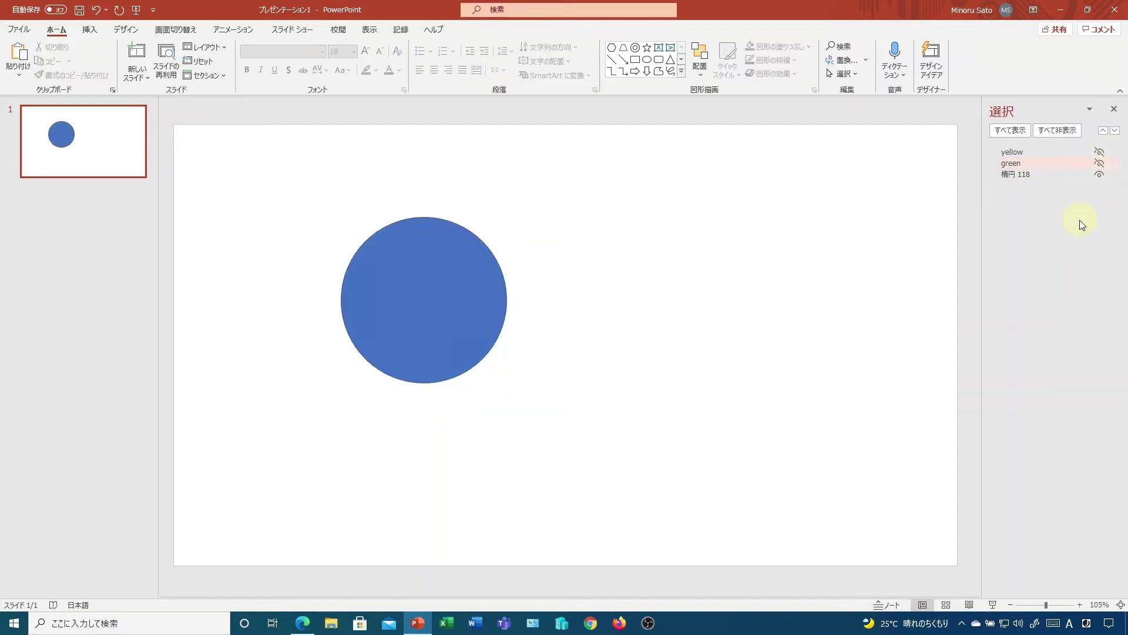
left_click(1023, 175)
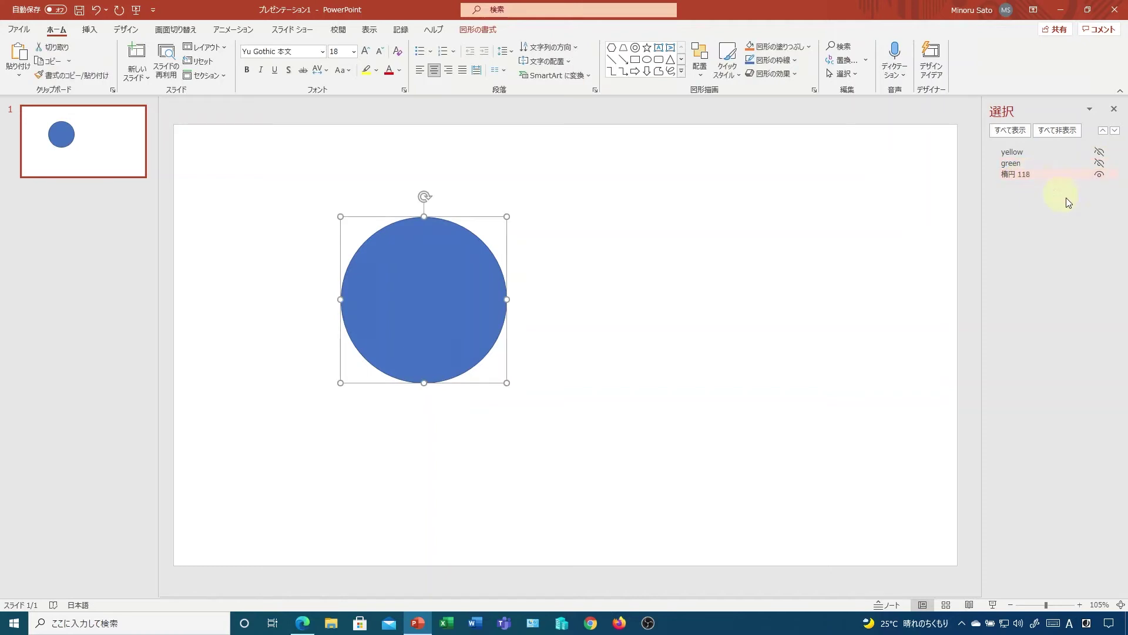
left_click(1035, 175)
key("Delete")
key("Delete")
key("Delete")
key("Delete")
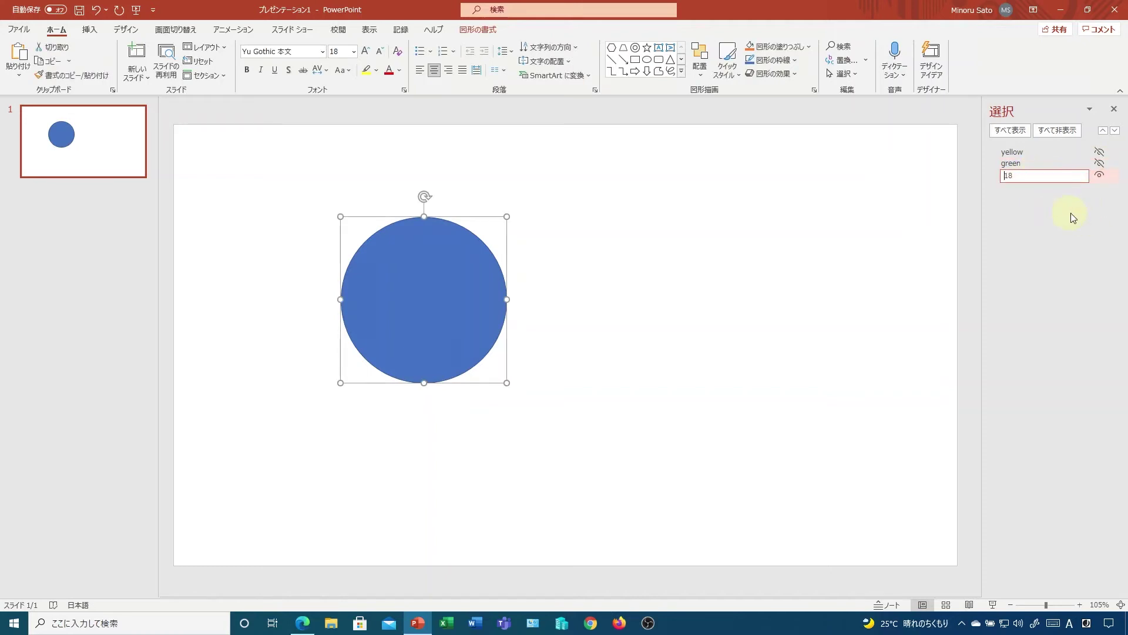
key("Delete")
key("Delete")
type("bl")
type("ue")
key("Return")
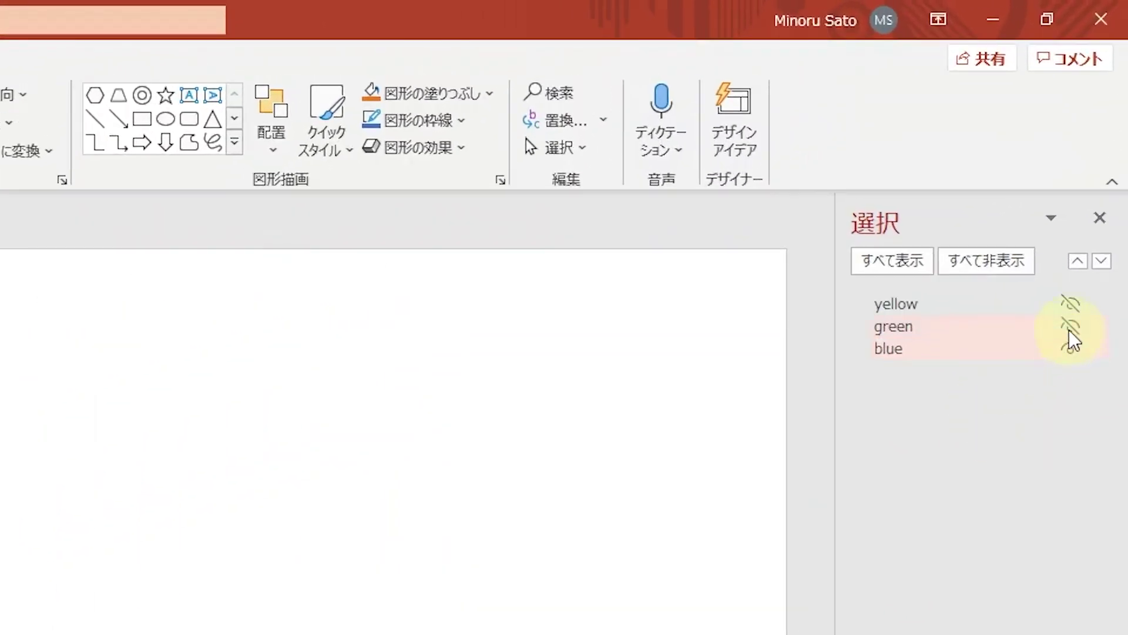
- Make the green circle visible again, leaving the blue circle's name unchanged
left_click(1070, 328)
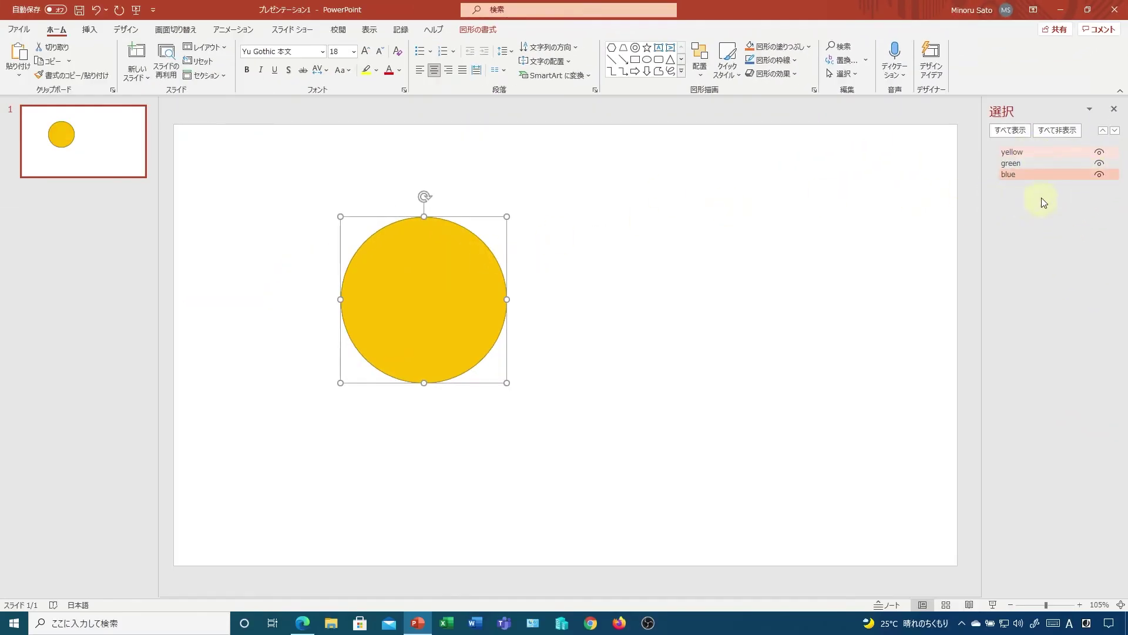
double_click(1030, 175)
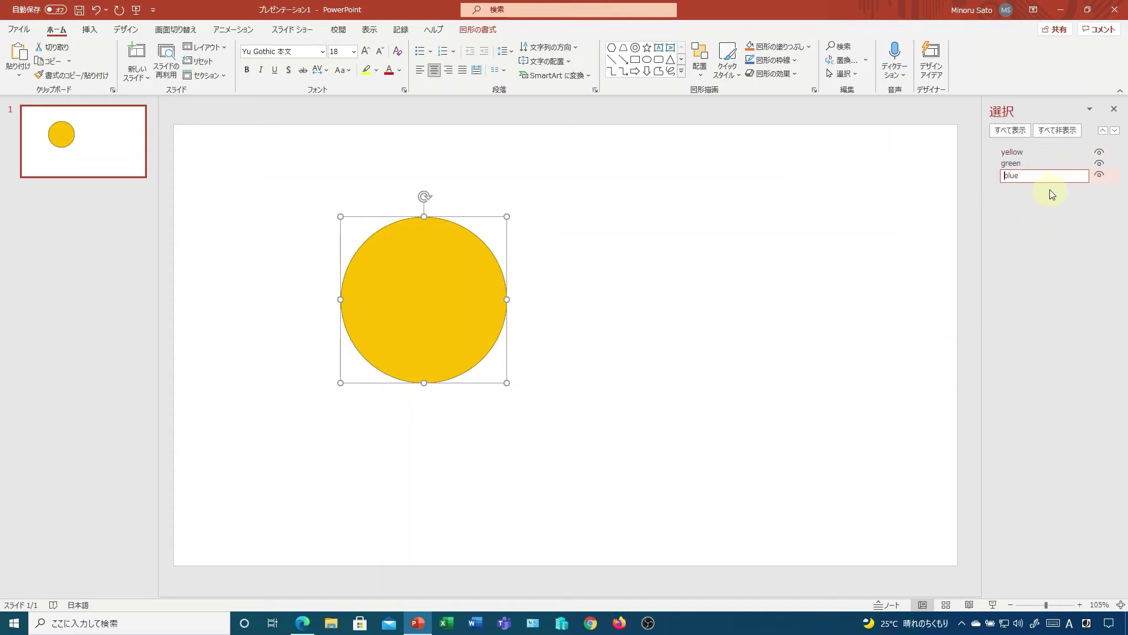
key("Return")
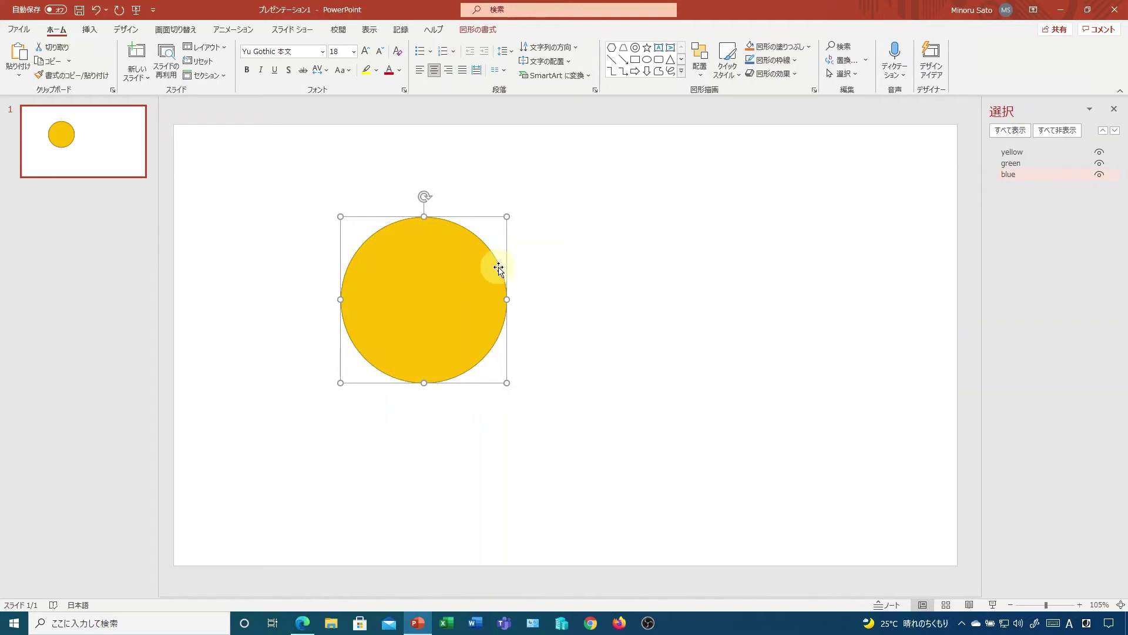
- Stretch the blue circle wider into an oval and send yellow to the back
left_click_drag(506, 299, 566, 299)
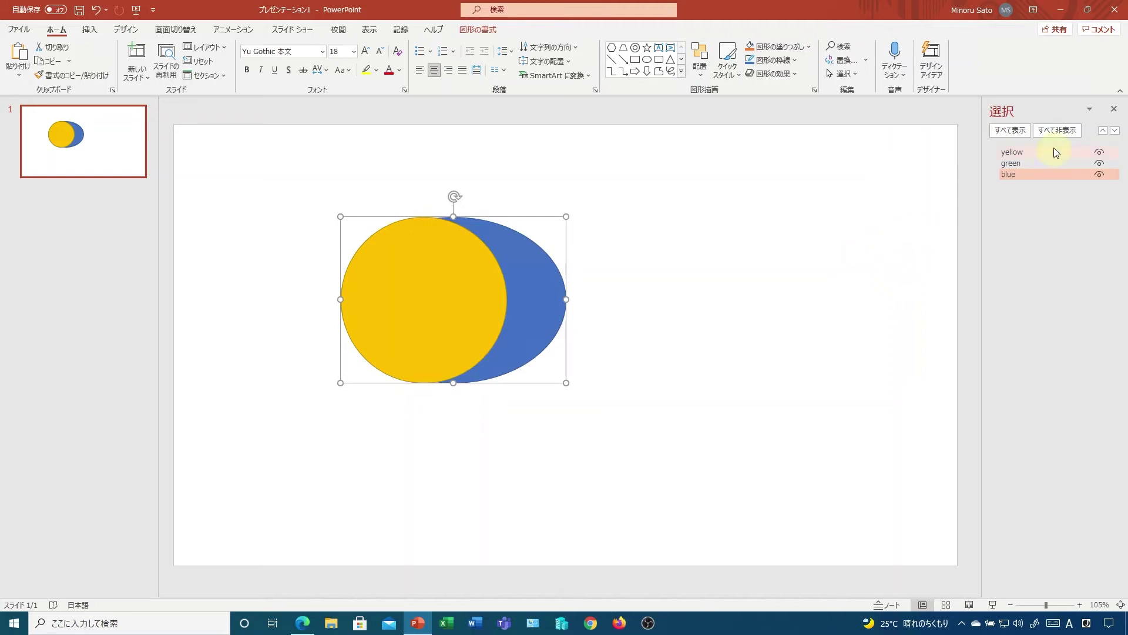
left_click_drag(1036, 149, 1040, 185)
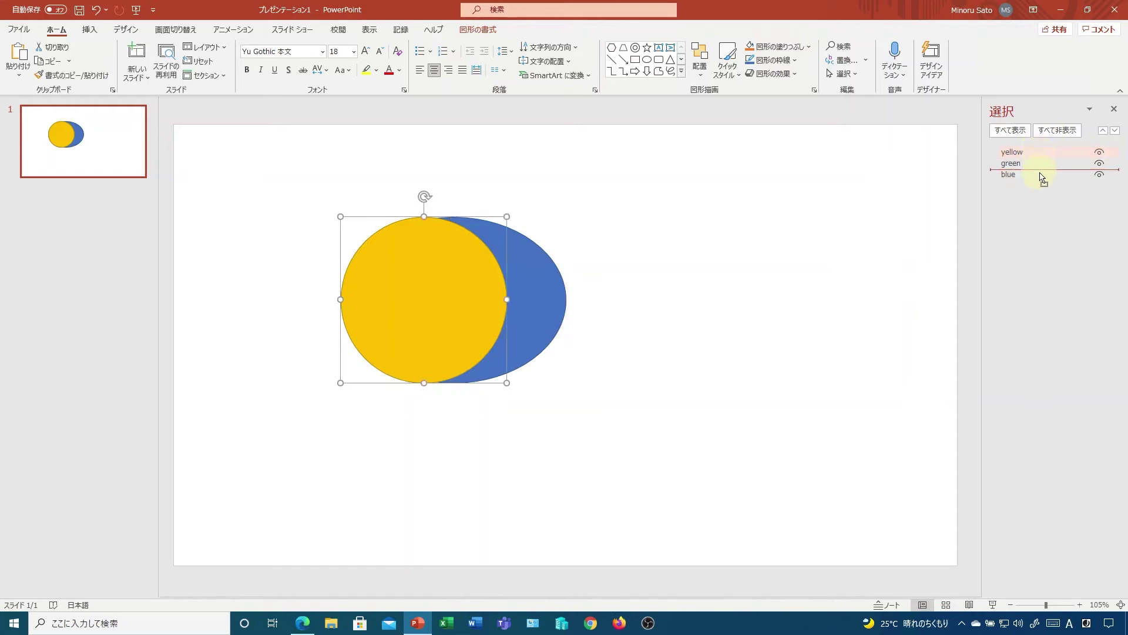
left_click_drag(1042, 187, 1041, 187)
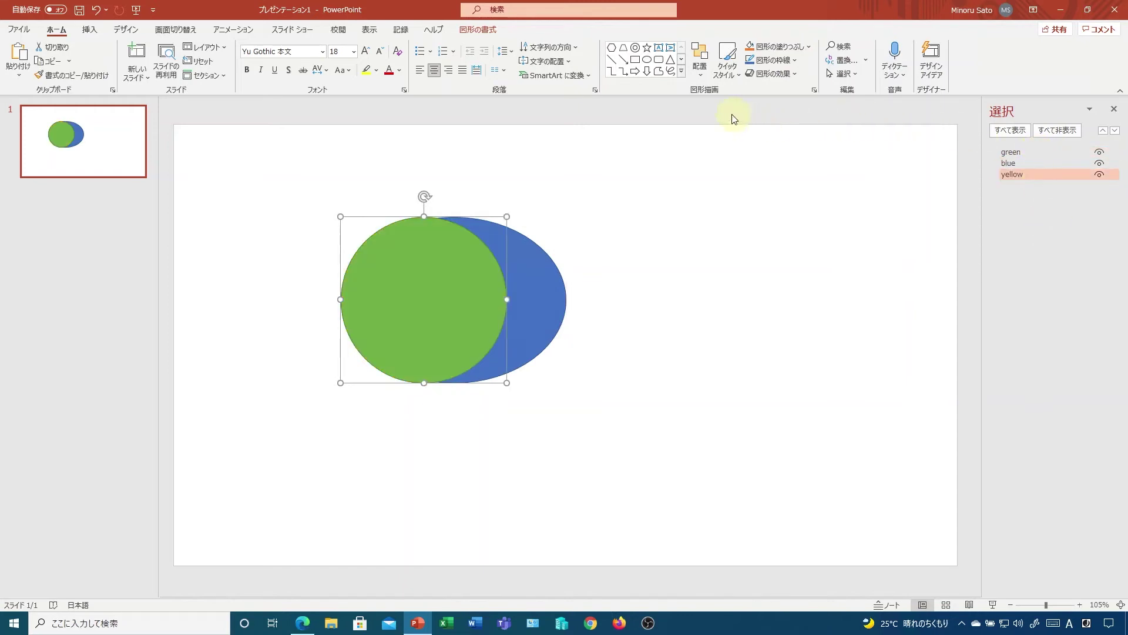
- Move the yellow shape down, send green to the back, and widen the green ellipse leftward
left_click(704, 75)
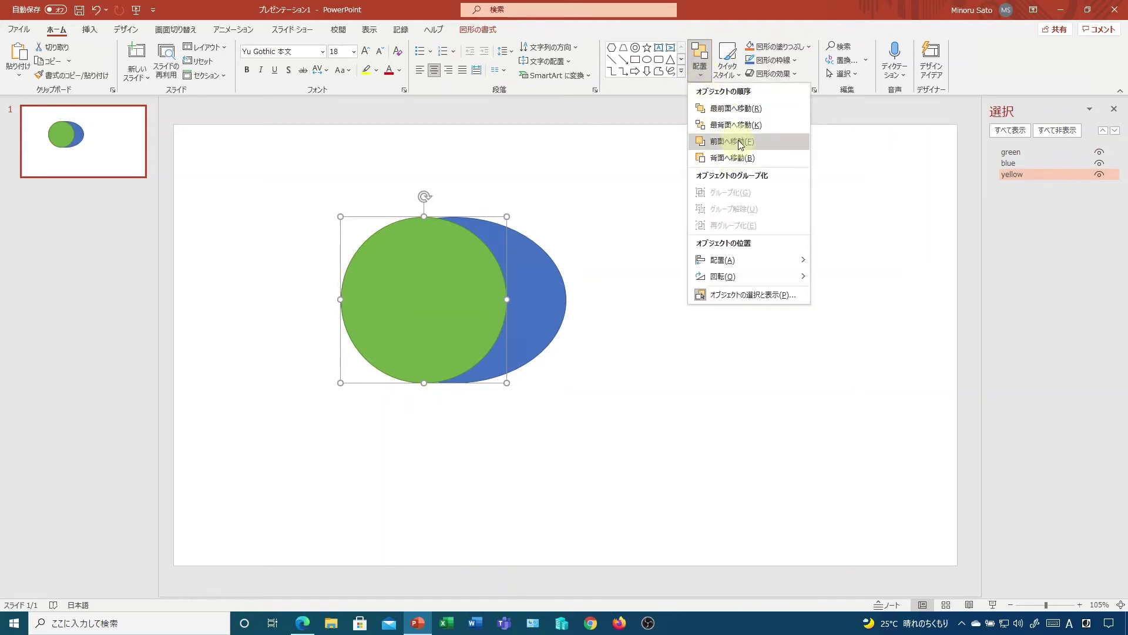
left_click(1032, 202)
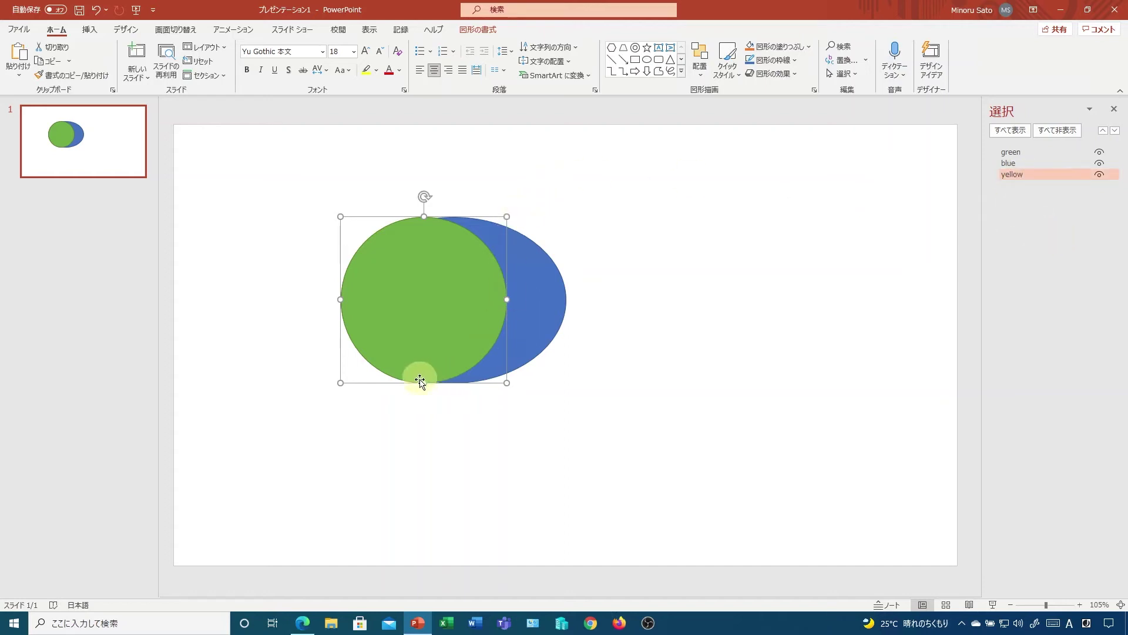
left_click_drag(420, 380, 429, 422)
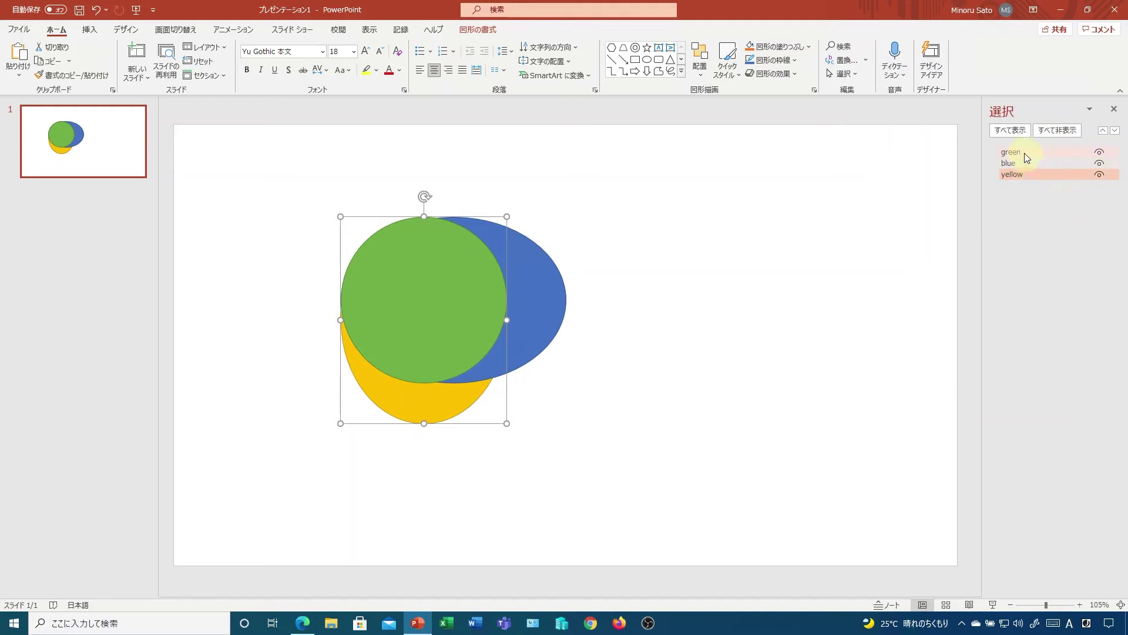
left_click_drag(1024, 153, 1021, 185)
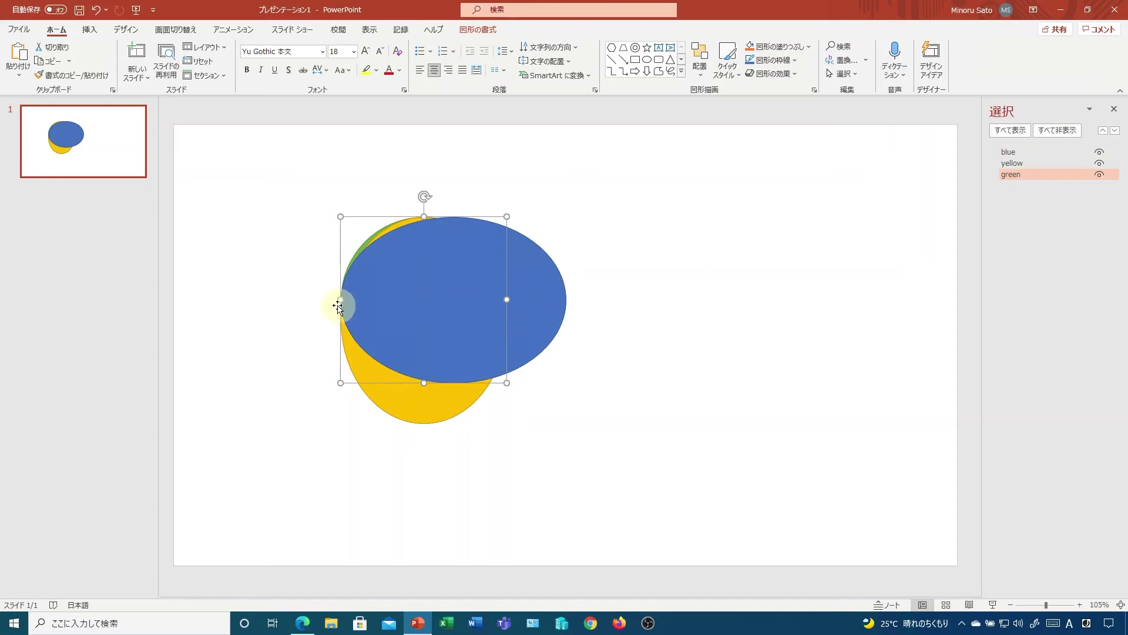
left_click_drag(340, 299, 282, 299)
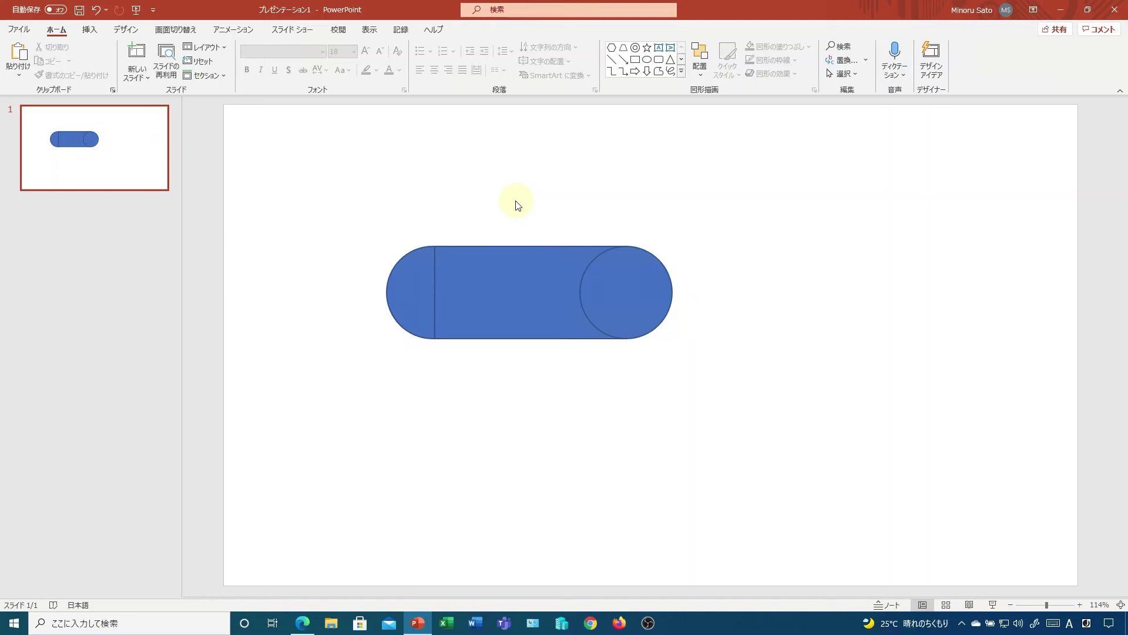
- Nudge the pill's right circle out and back, then marquee-select all three pill pieces
left_click(409, 282)
left_click(626, 284)
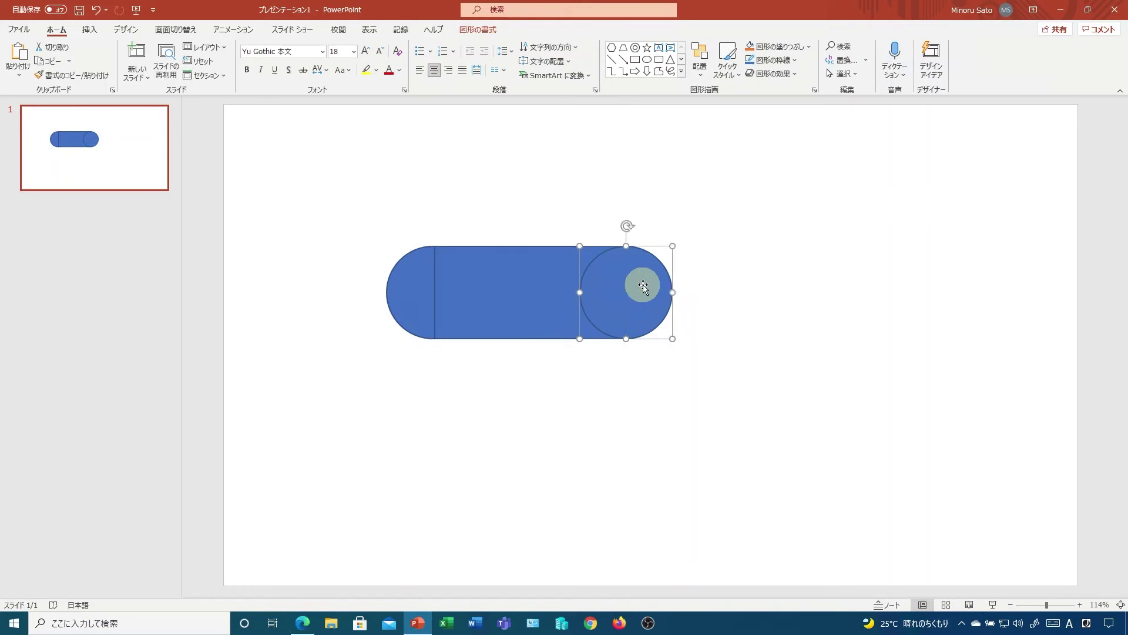
left_click(634, 290)
left_click_drag(634, 290, 626, 300)
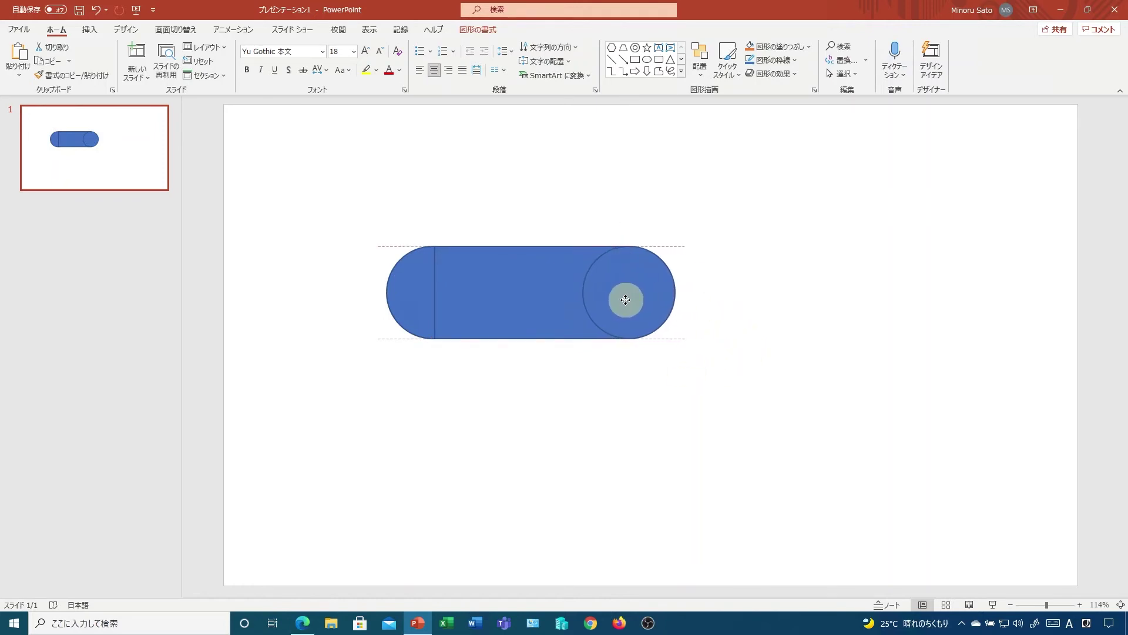
left_click_drag(625, 299, 636, 301)
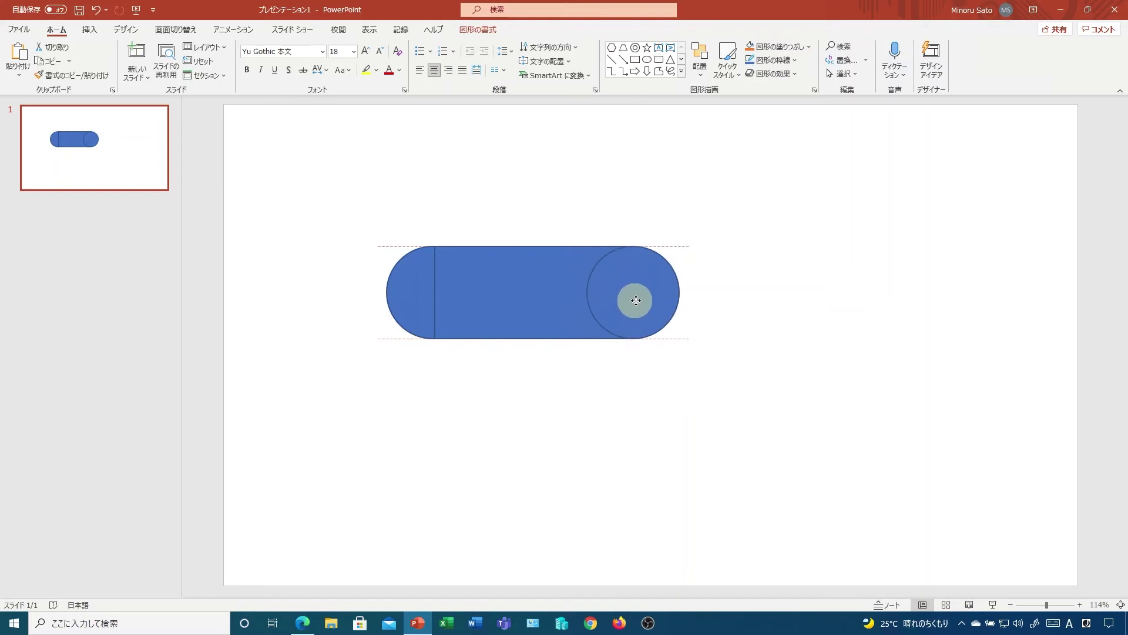
left_click_drag(635, 300, 628, 300)
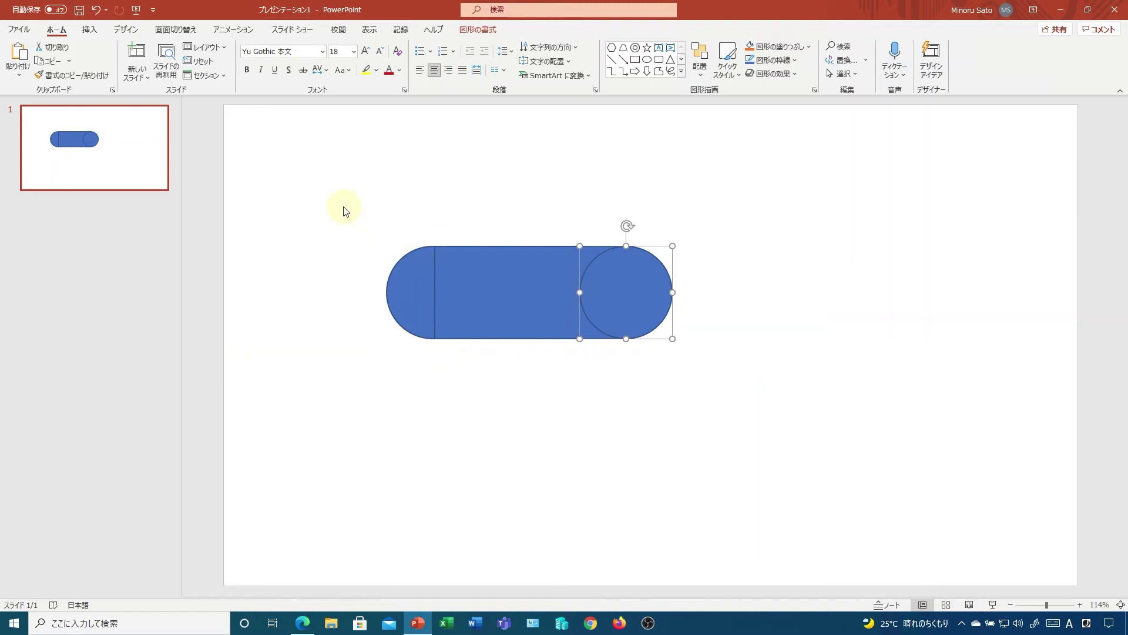
left_click_drag(345, 210, 746, 388)
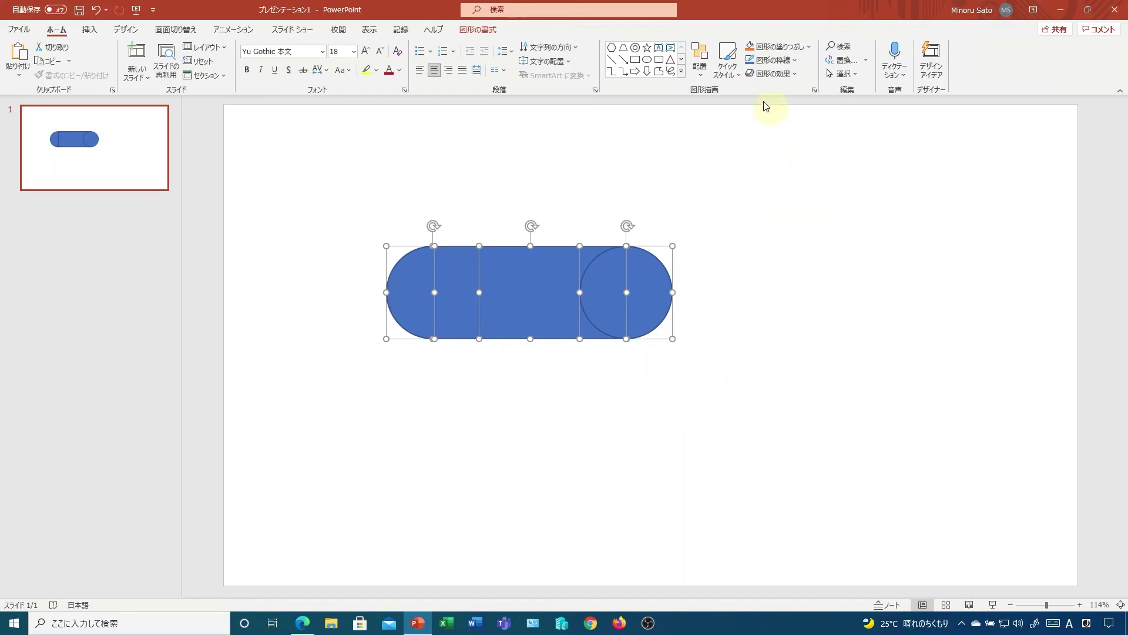
- Browse the Arrange and Shape Format Group options without applying any grouping
left_click(699, 71)
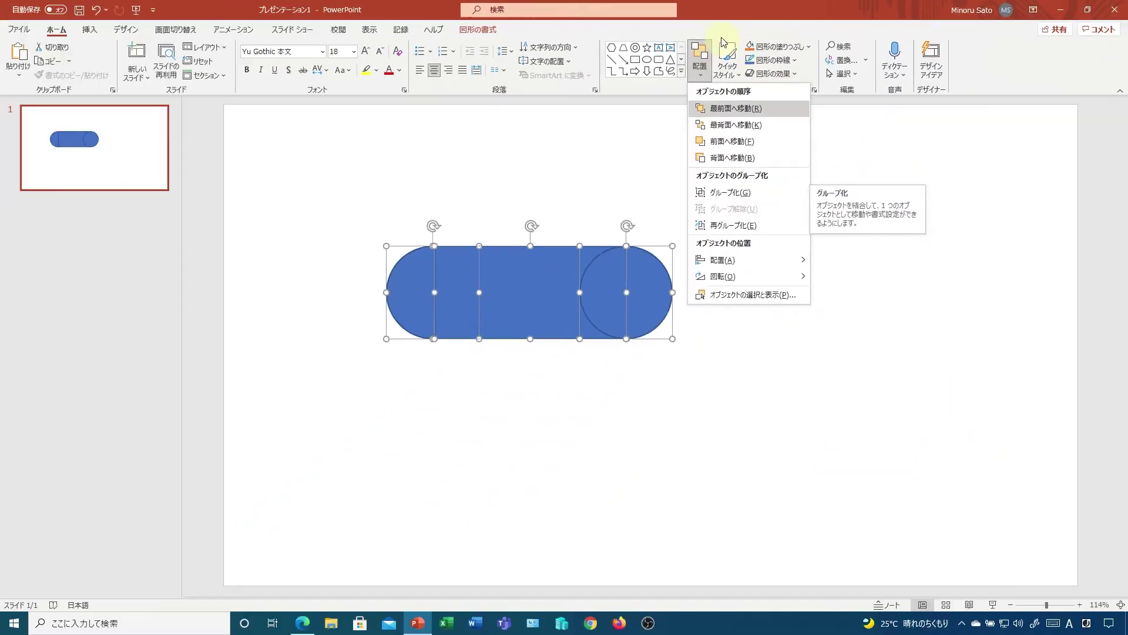
left_click(720, 42)
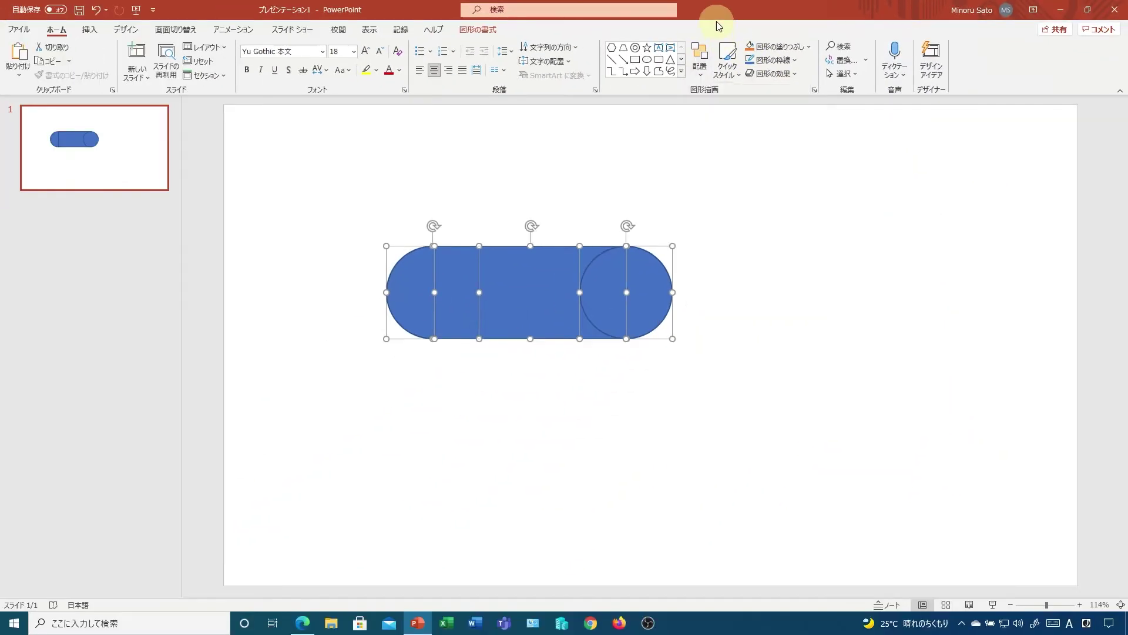
left_click(481, 30)
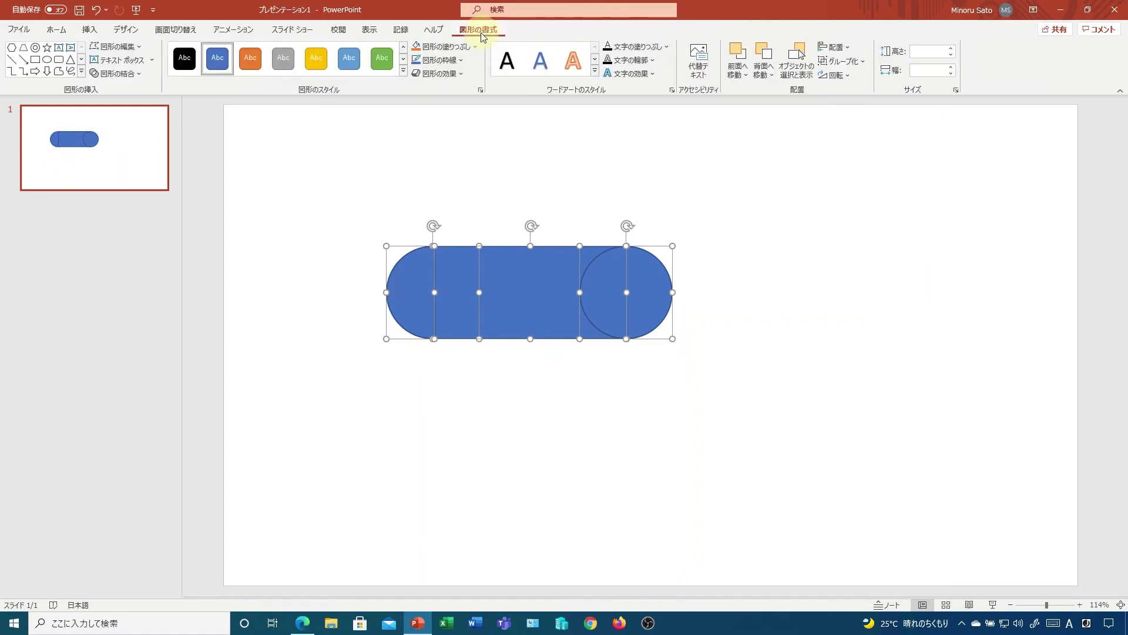
left_click(860, 62)
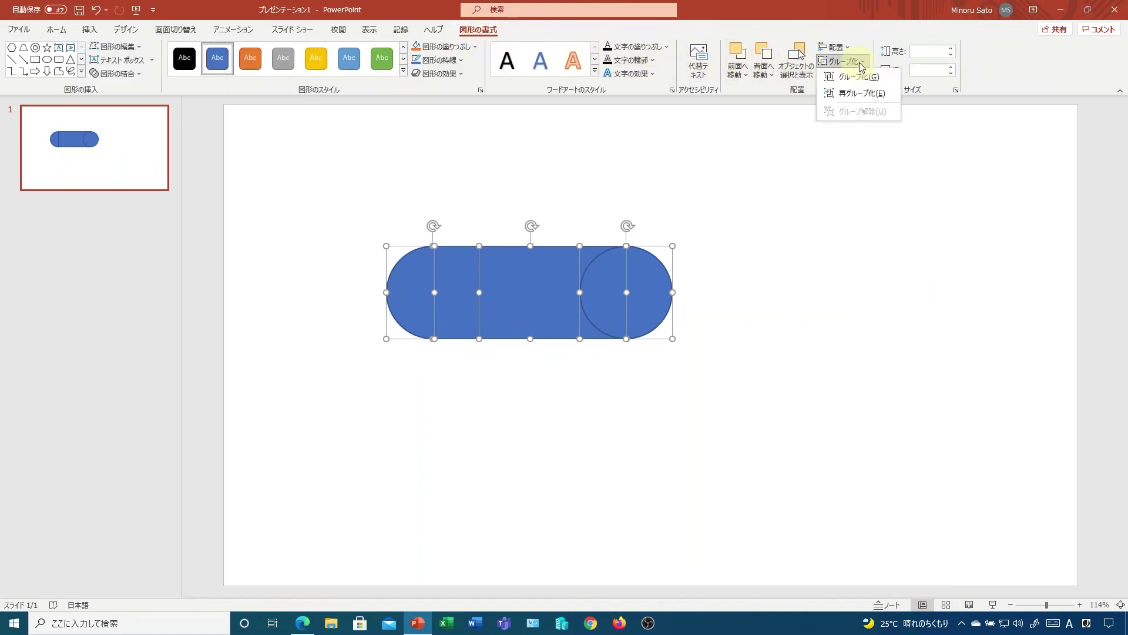
left_click(860, 62)
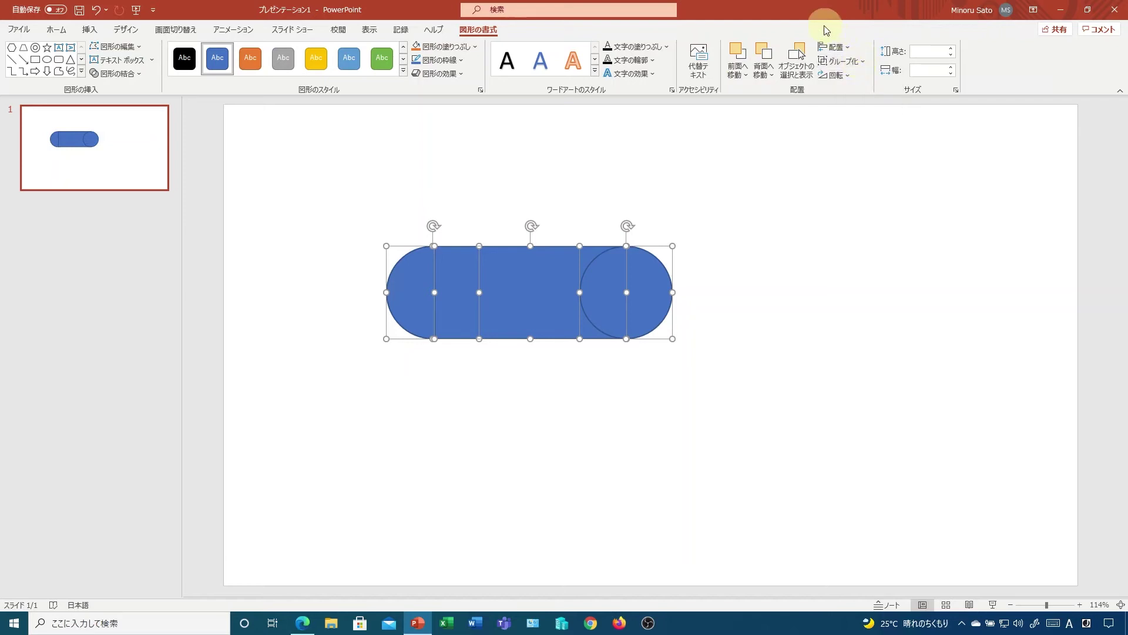
left_click(646, 176)
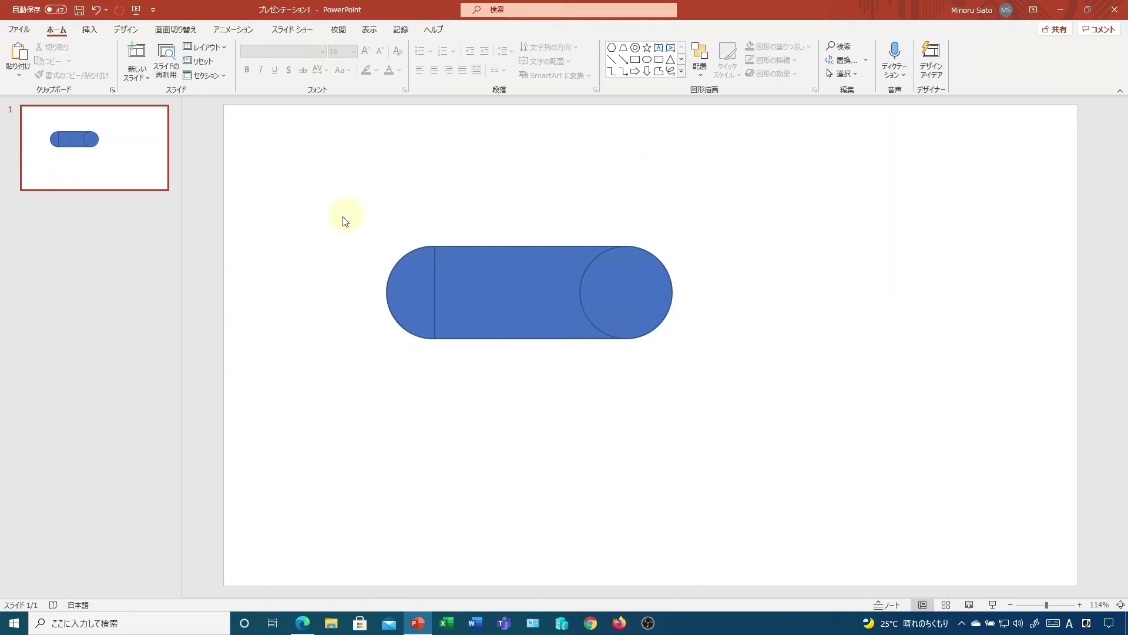
- Group the three pill pieces with Ctrl+G, move the pill up-left, then ungroup it
mouse_move(340, 212)
left_mouse_down()
mouse_move(624, 379)
mouse_move(724, 381)
left_mouse_up()
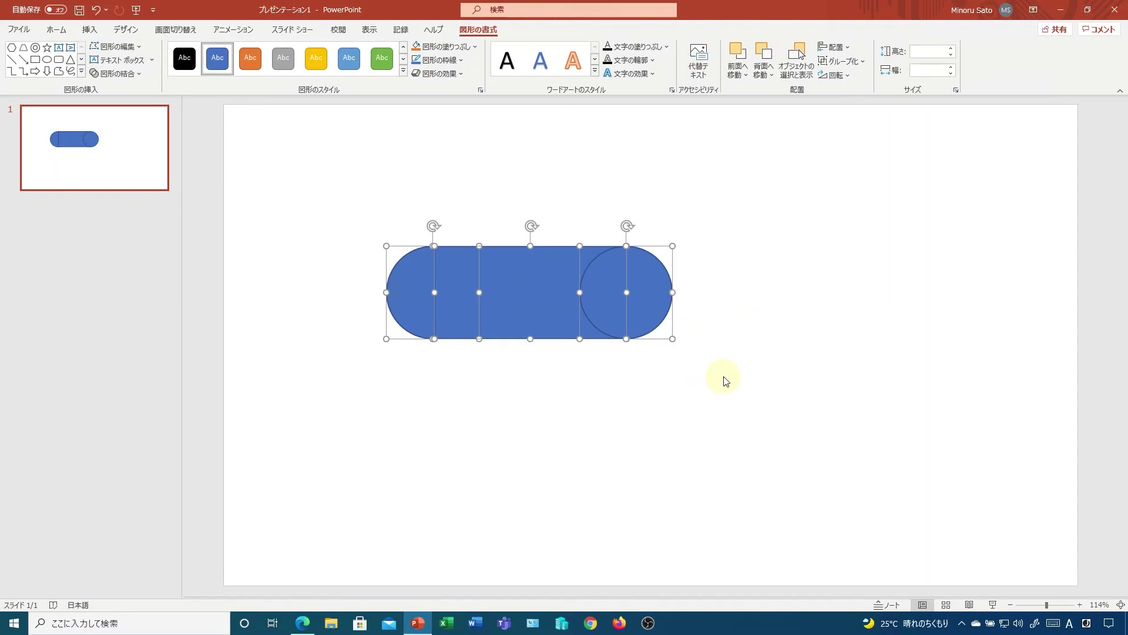
key("ctrl+g")
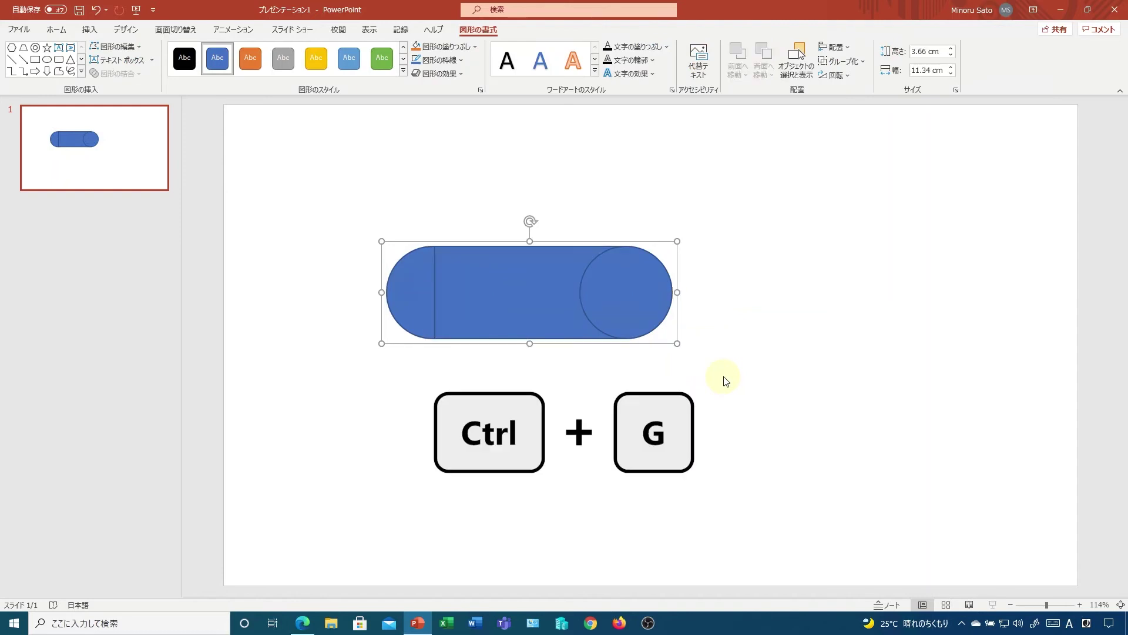
left_click_drag(551, 292, 515, 200)
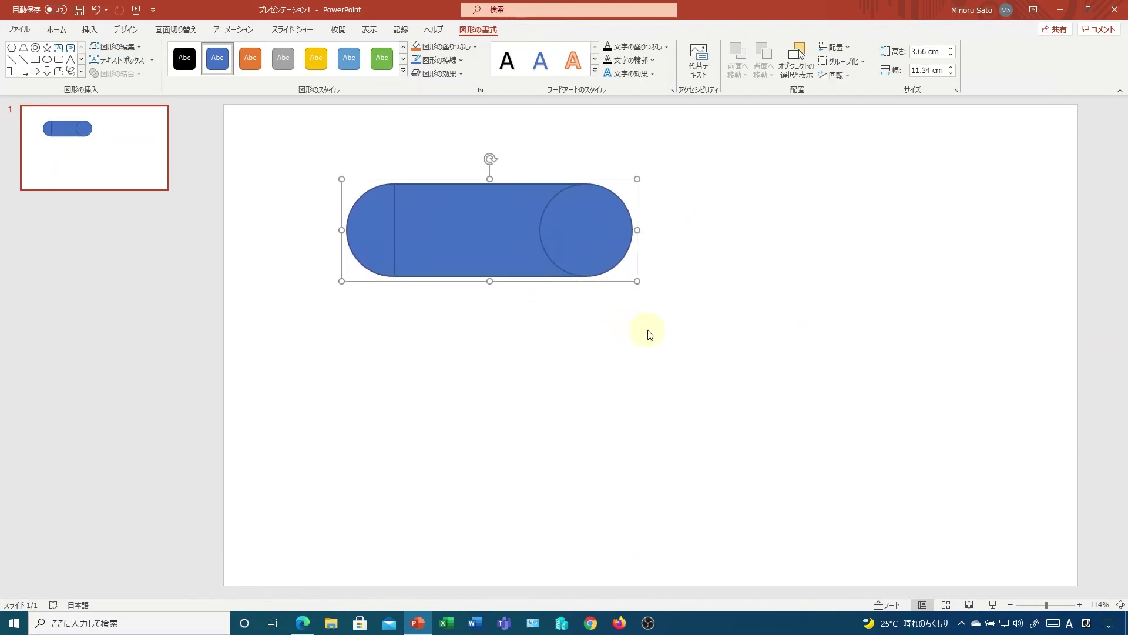
key("ctrl+shift+g")
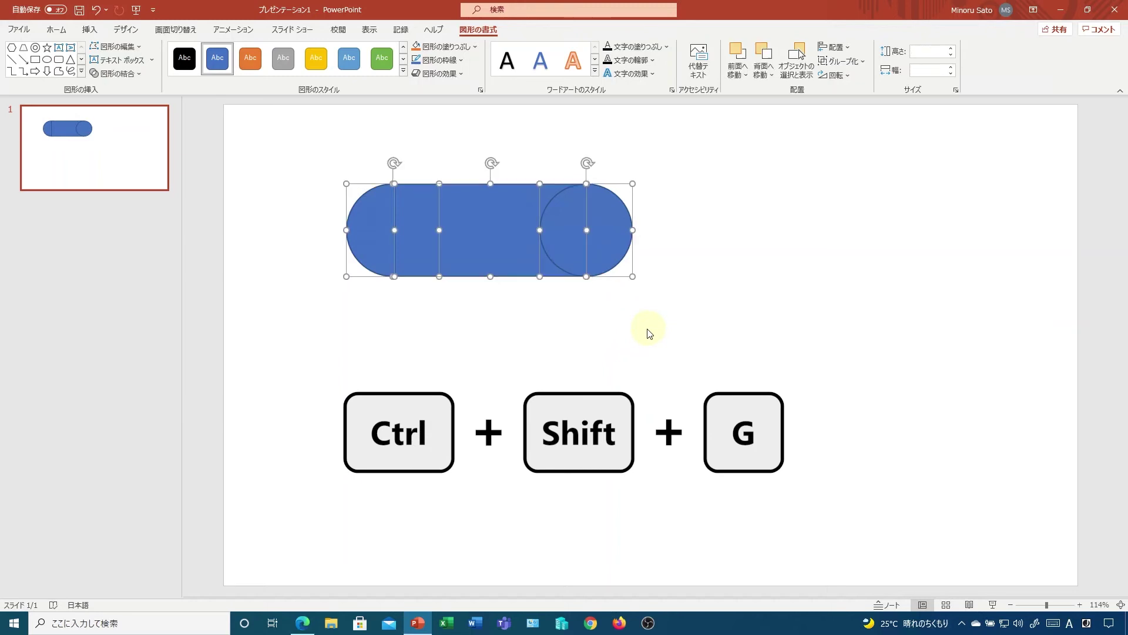
left_click(681, 293)
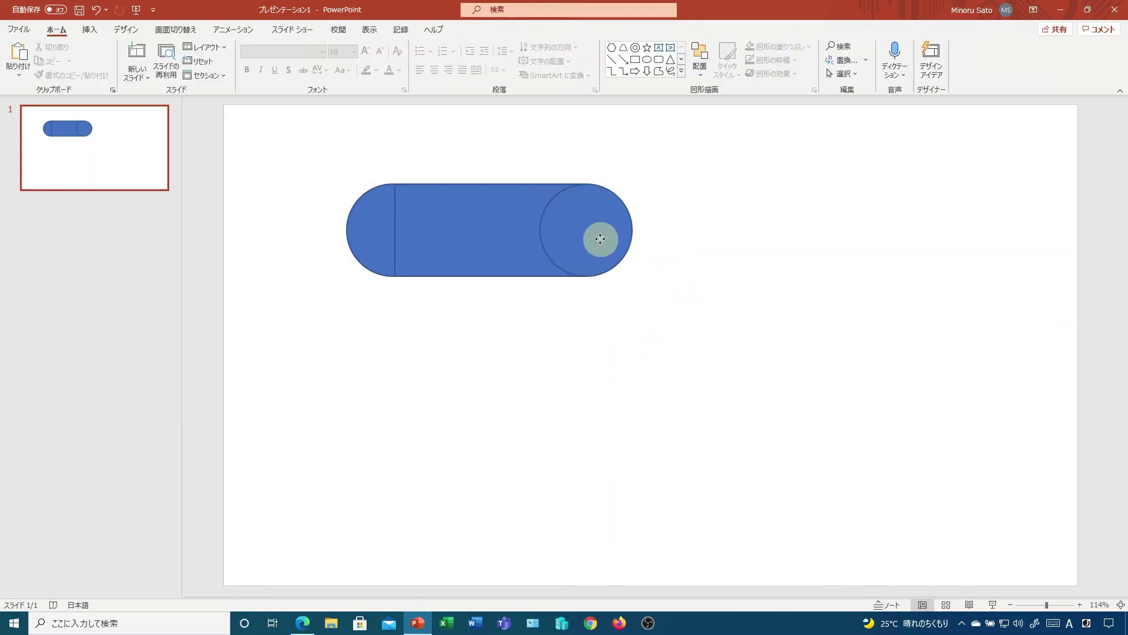
mouse_move(600, 239)
left_mouse_down()
mouse_move(630, 286)
mouse_move(600, 276)
left_mouse_up()
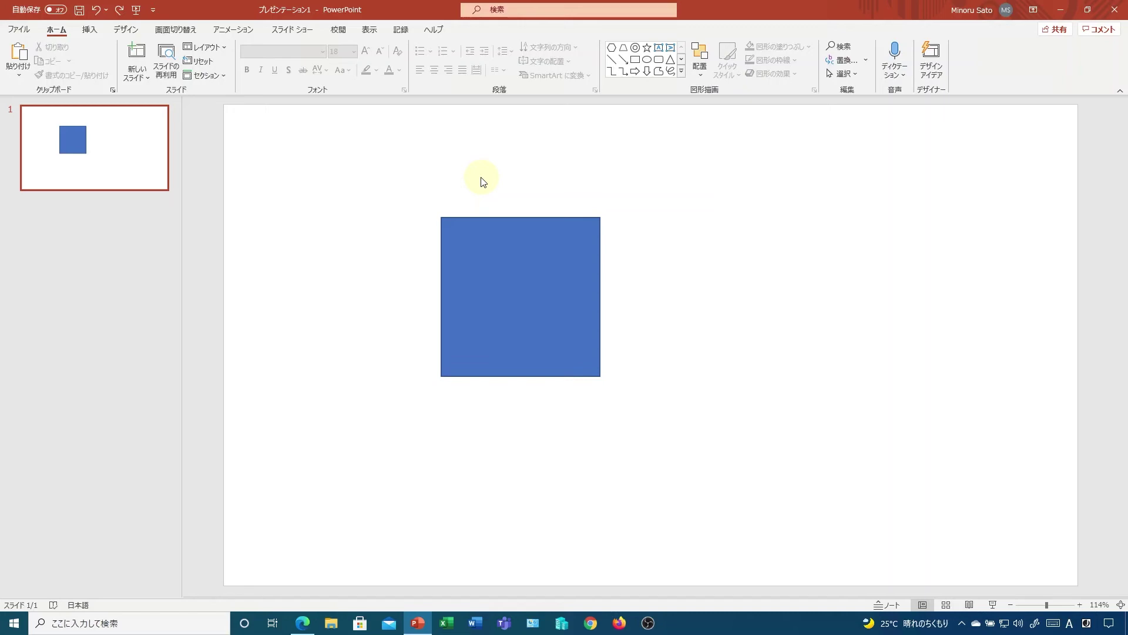
- Fill the blue square with dark red sampled via Eyedropper from the title bar, then switch to Edge
left_click(516, 280)
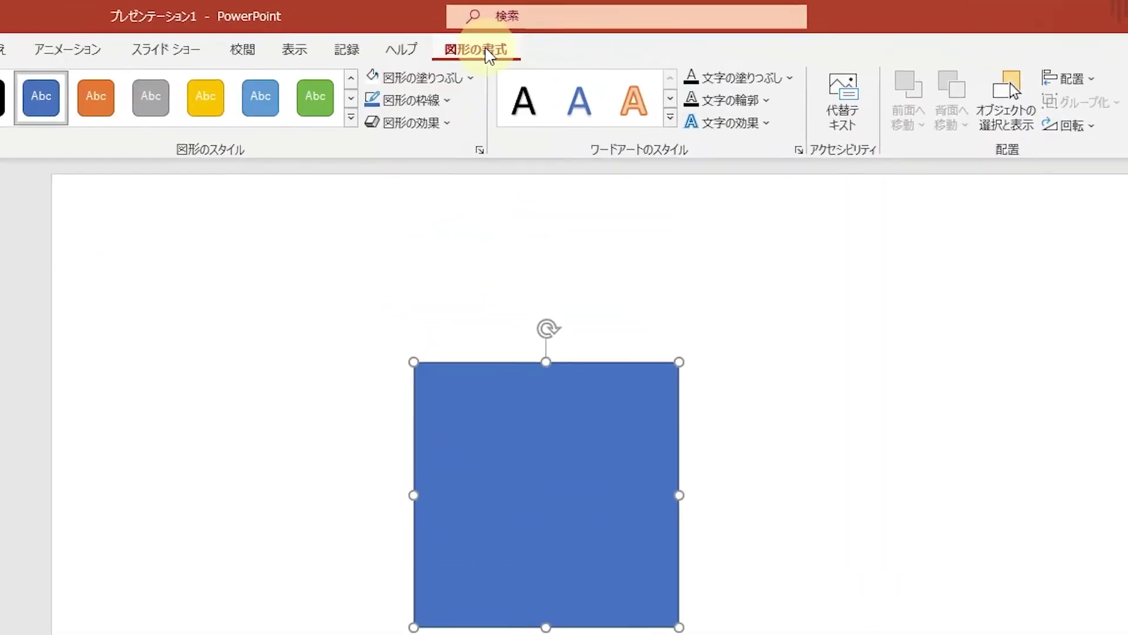
left_click(456, 94)
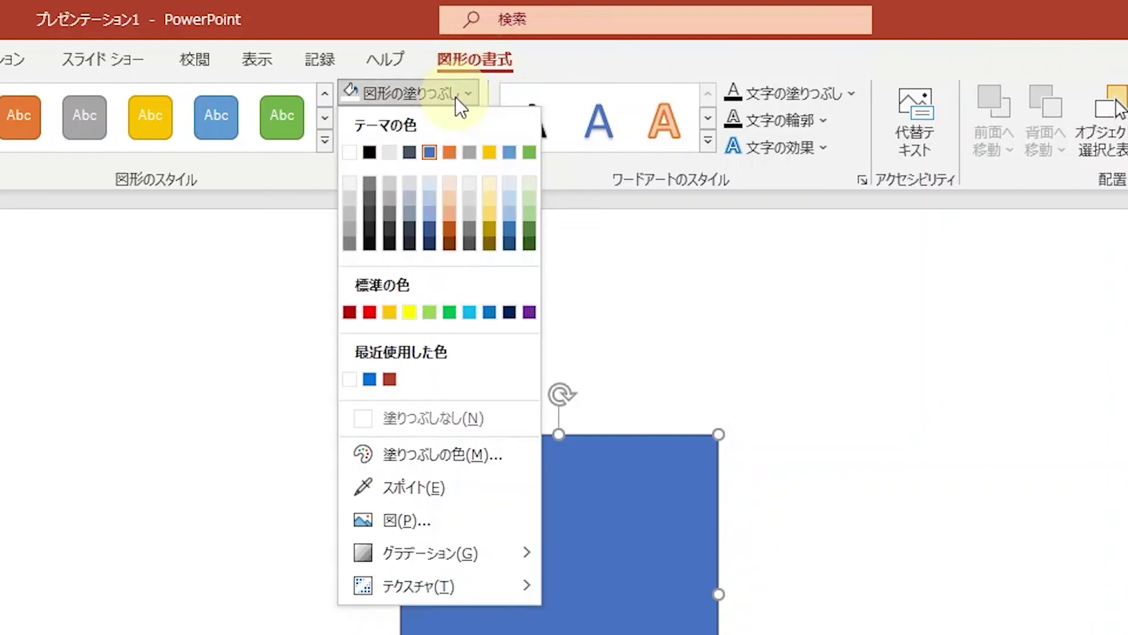
left_click(420, 490)
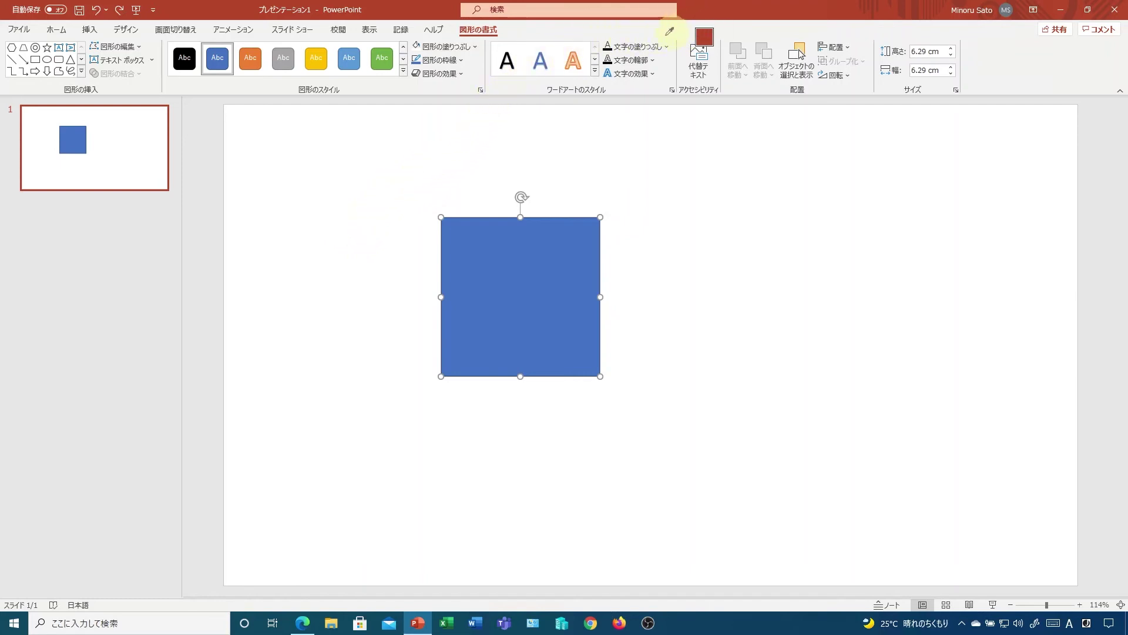
left_click(714, 16)
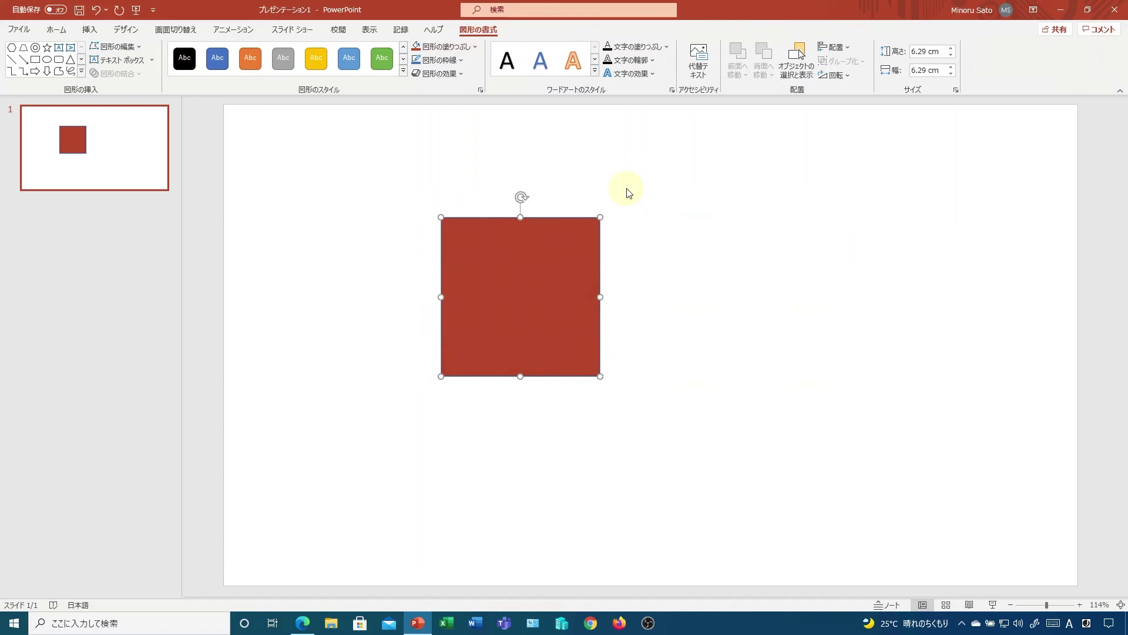
left_click(303, 623)
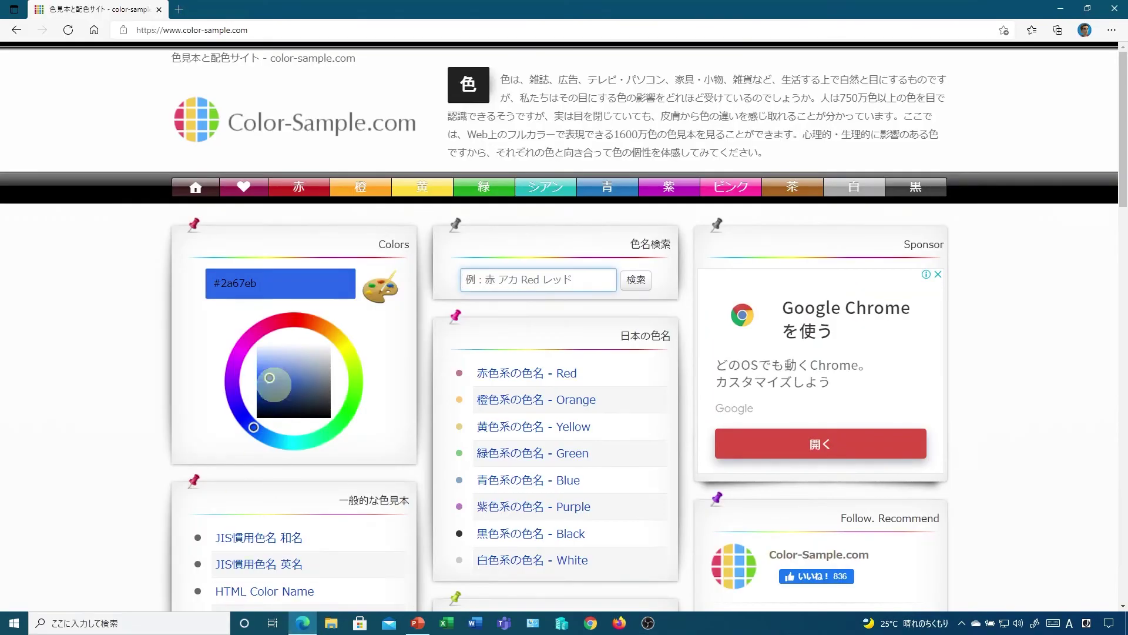
- Open Color-Sample.com's 黄 yellow page, scroll to its swatches, then return to PowerPoint
left_click(430, 192)
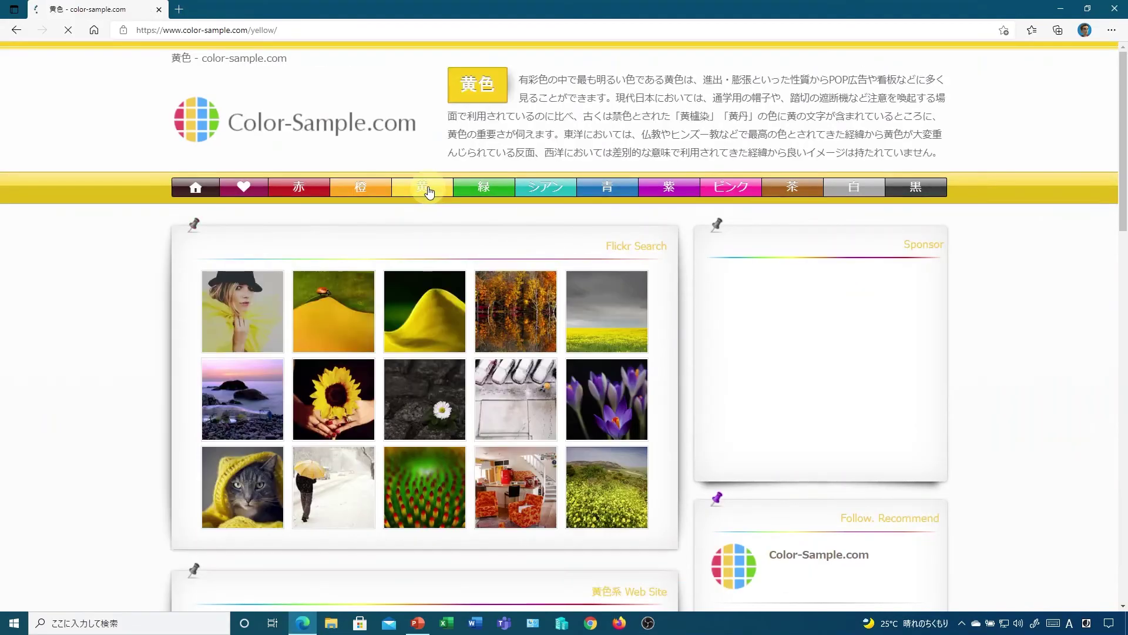
scroll(115, 355, "down", 8)
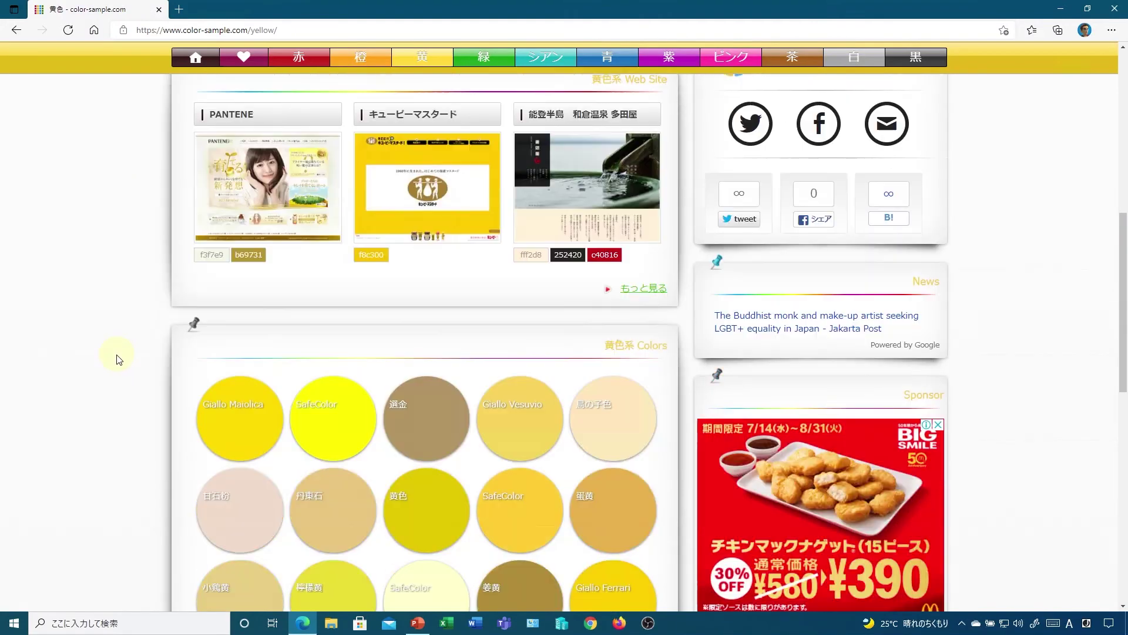
scroll(119, 357, "down", 6)
scroll(120, 357, "up", 2)
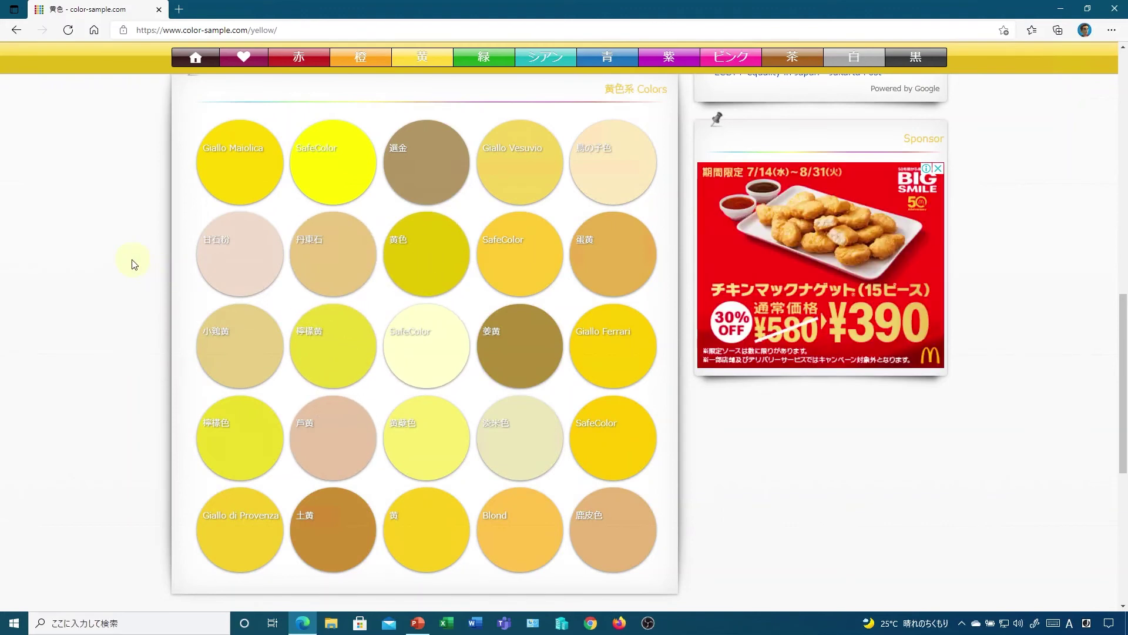
left_click(418, 623)
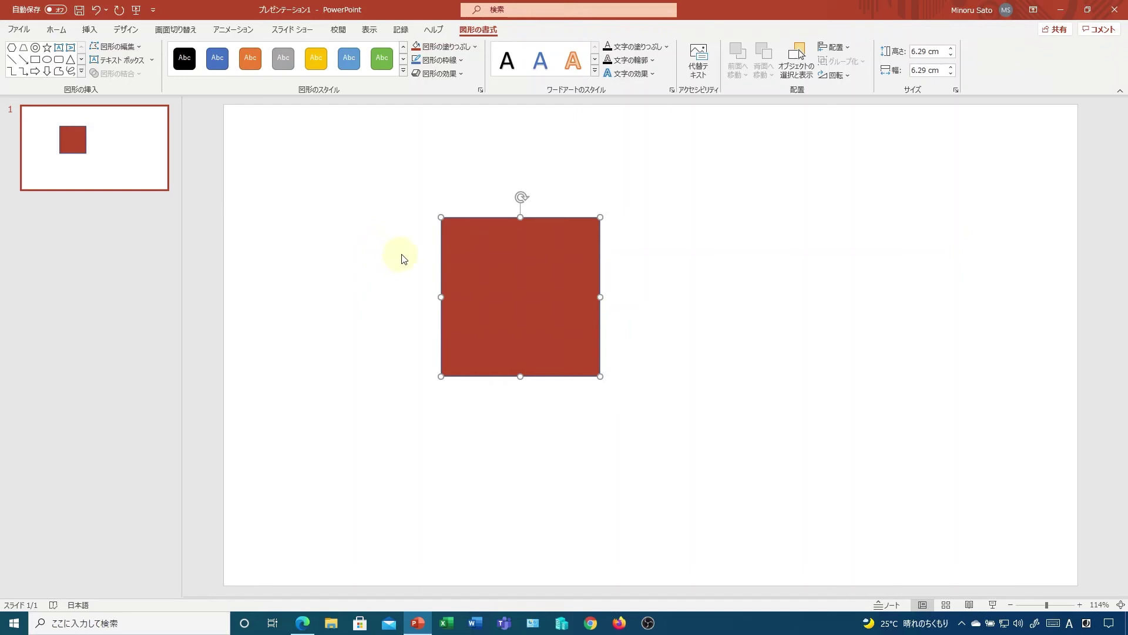
- Recolour the dark red square with lemon yellow eyedropped from the web colour chart, then maximize PowerPoint
left_click(1087, 9)
mouse_move(728, 106)
left_mouse_down()
mouse_move(1018, 128)
mouse_move(1027, 113)
left_mouse_up()
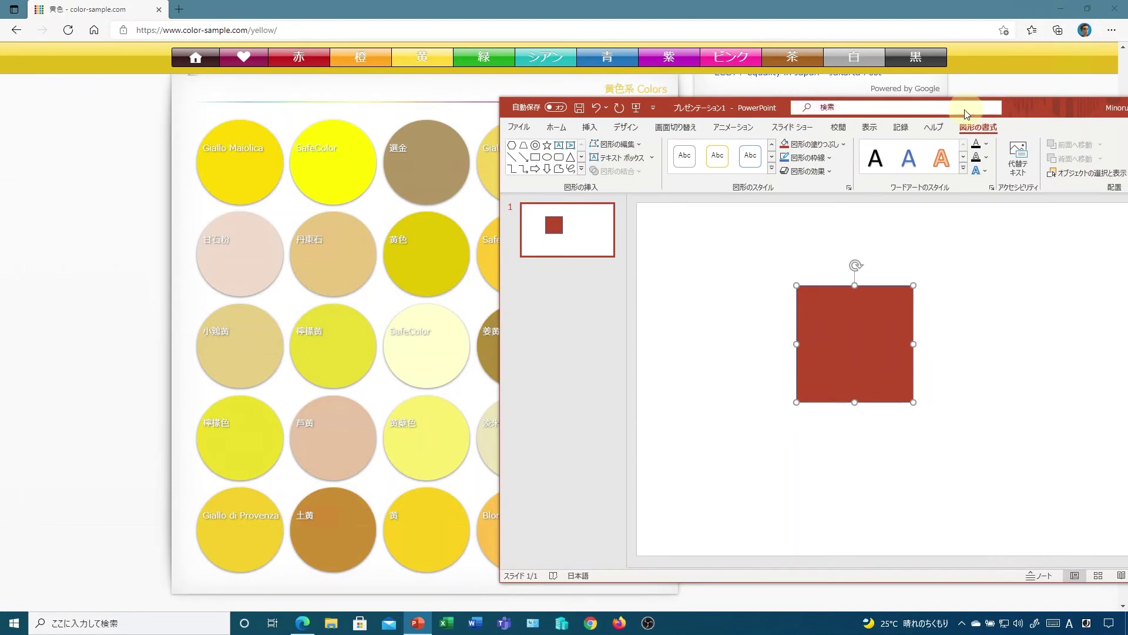
left_click(835, 144)
left_click(816, 341)
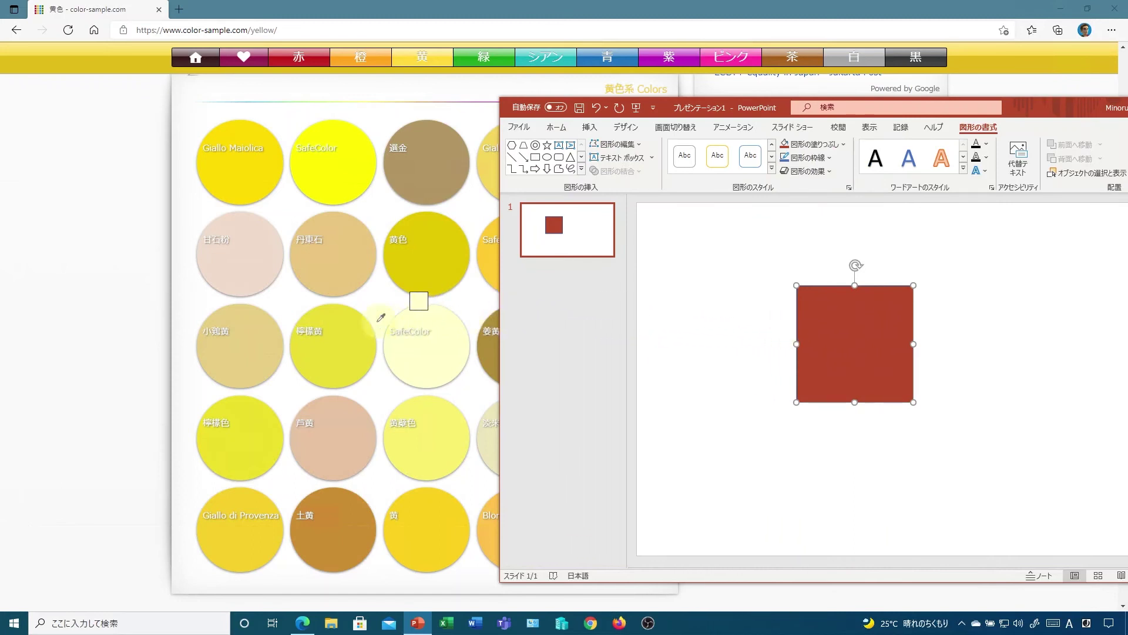
left_click(345, 326)
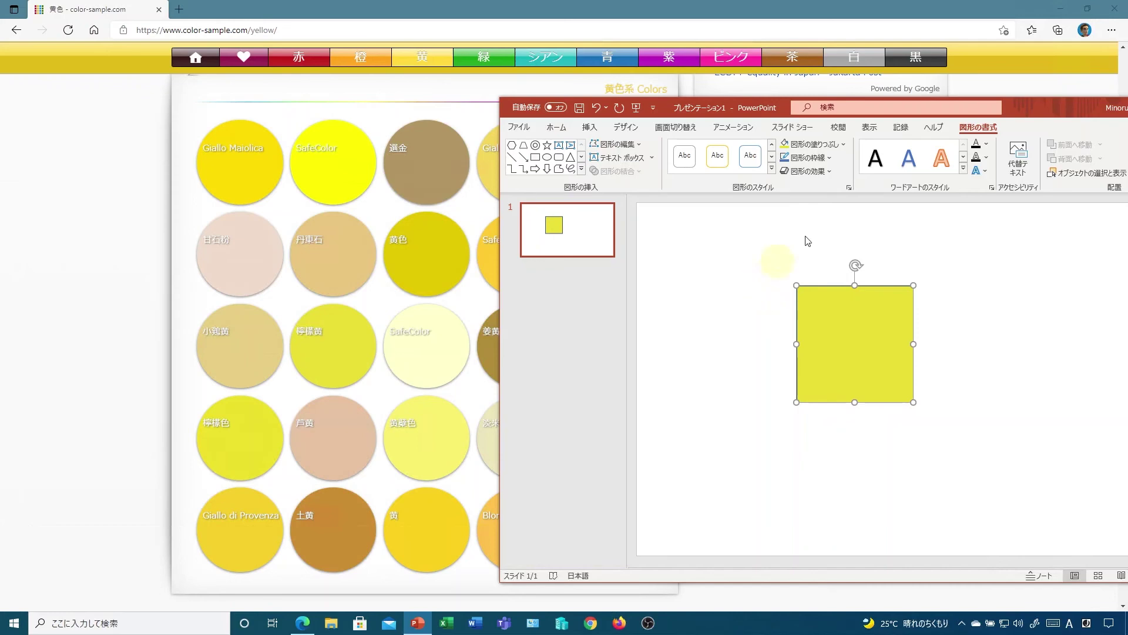
double_click(1035, 104)
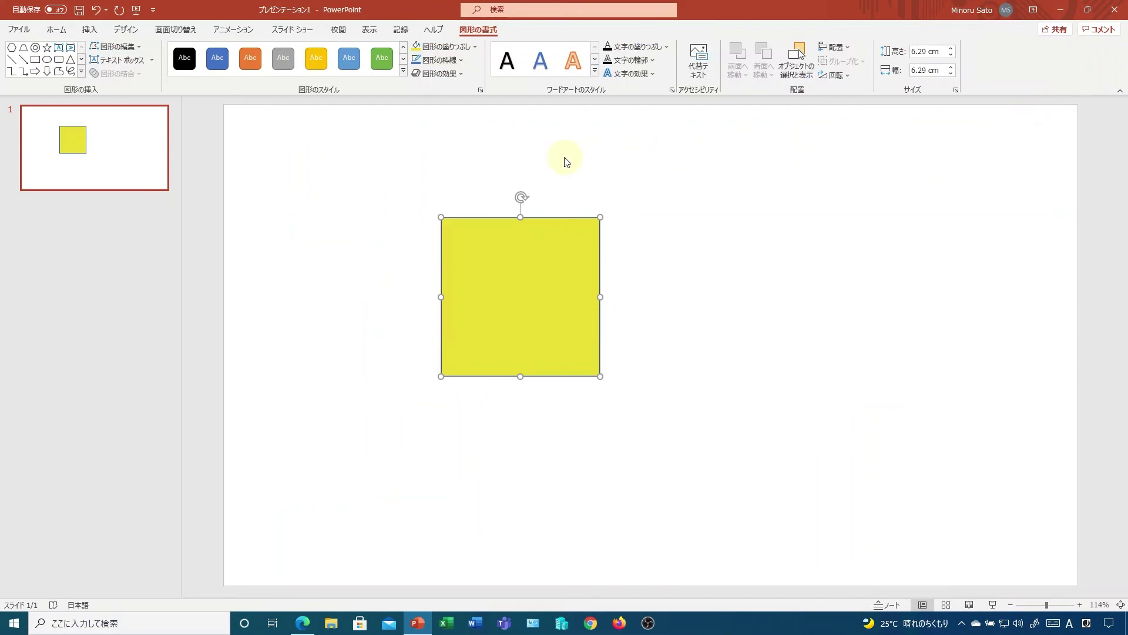
- Take a rectangular Win+Shift+S snip of the brown 姜黄 circle from the Edge swatch page, then return to PowerPoint
key("alt+Tab")
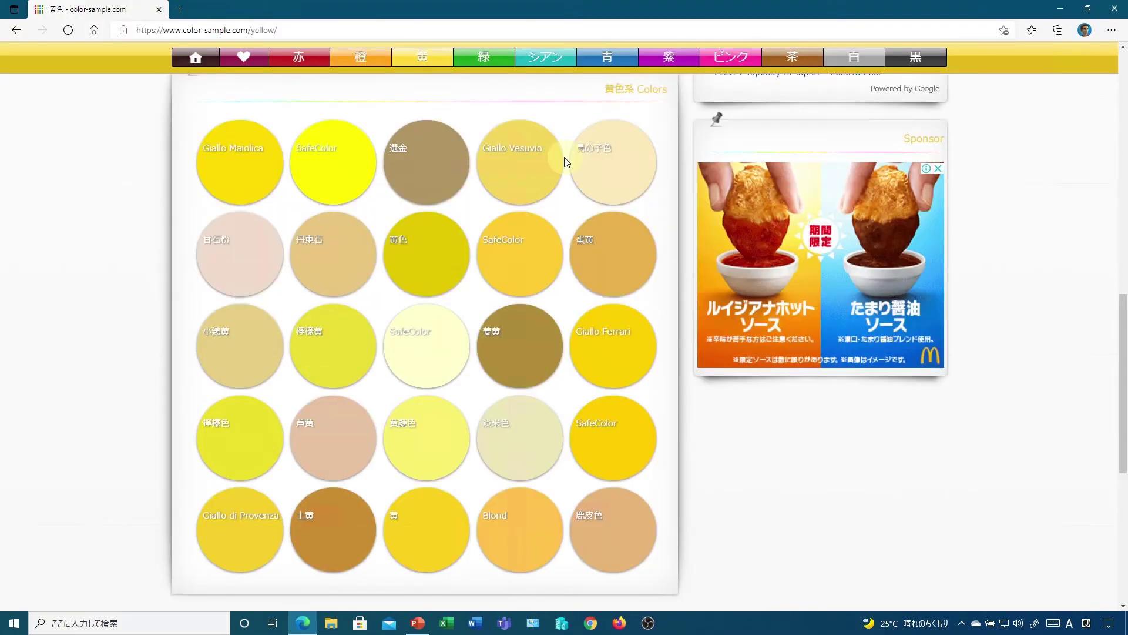
key("super+shift+s")
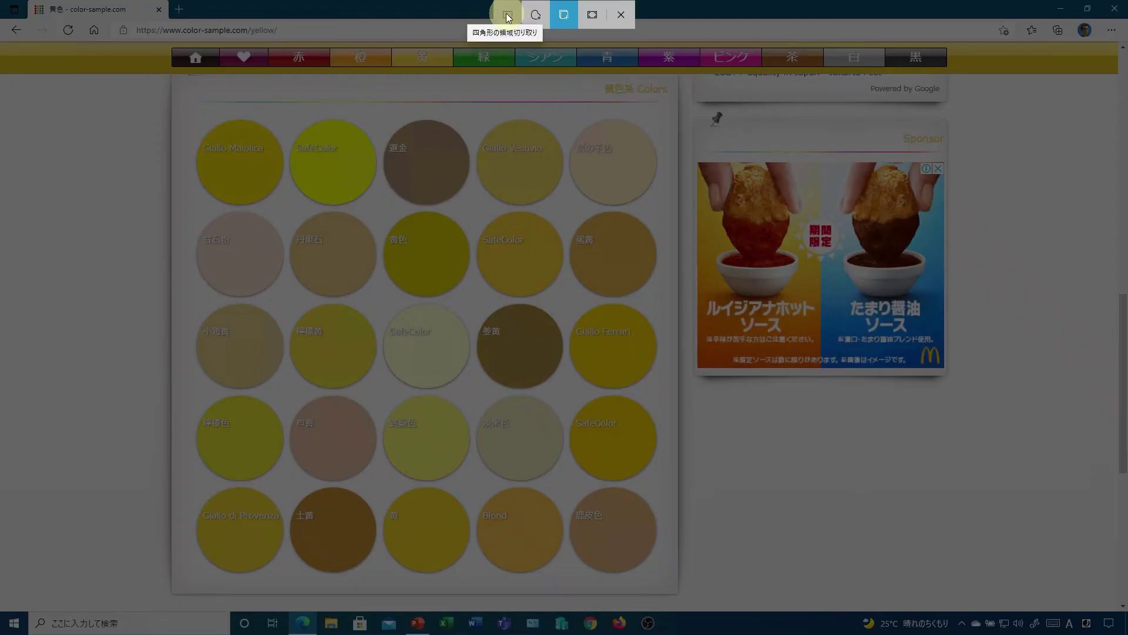
left_click(508, 18)
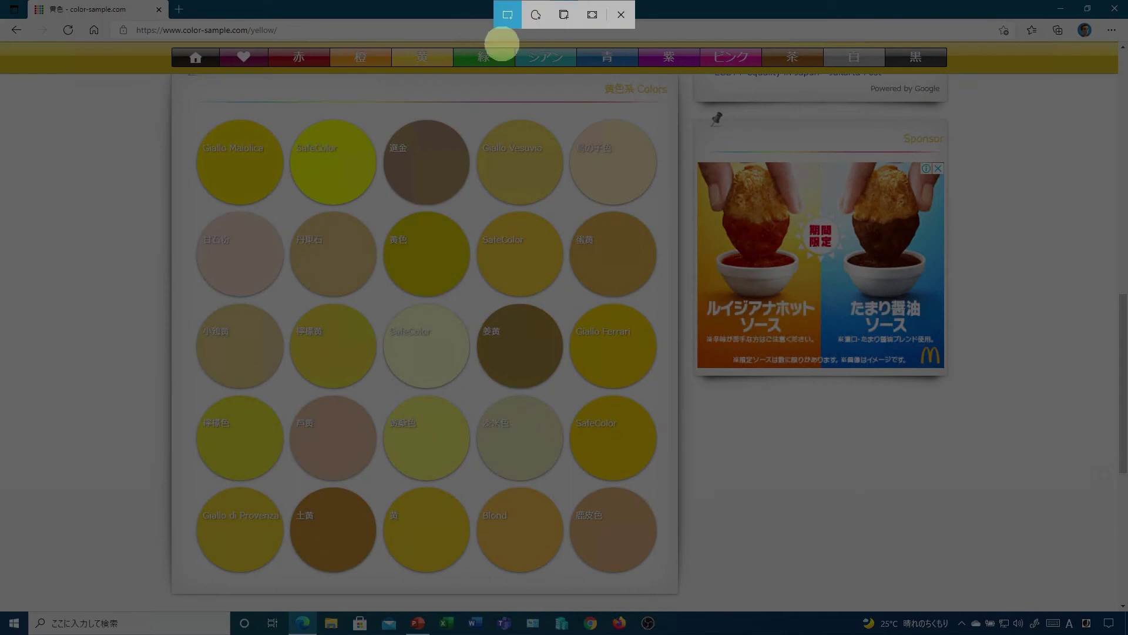
left_click_drag(477, 306, 567, 387)
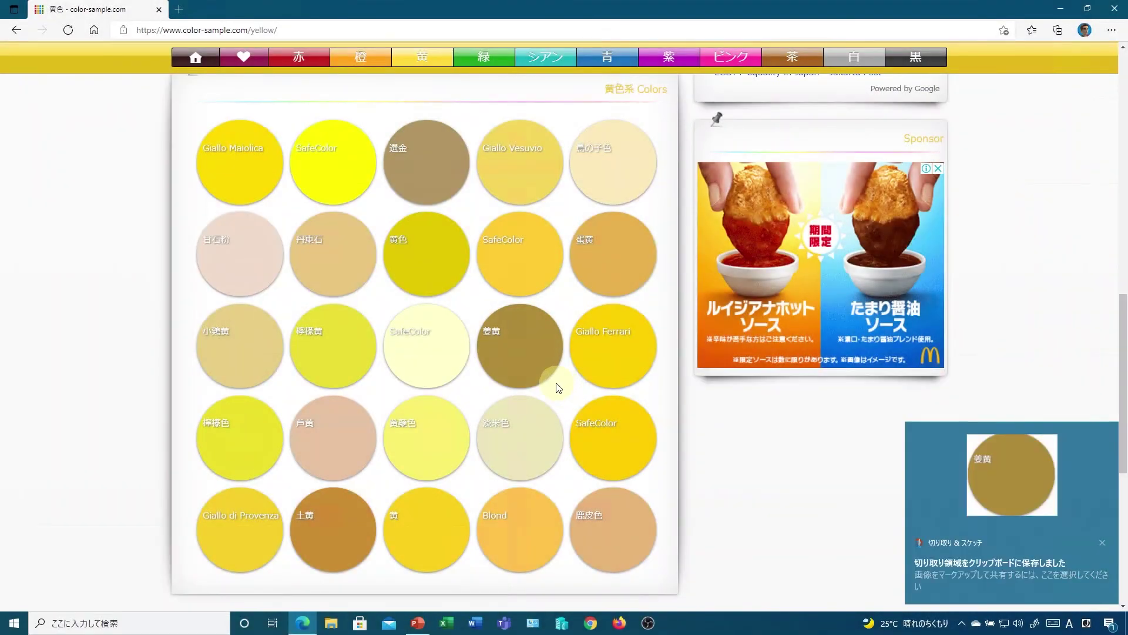
left_click(418, 623)
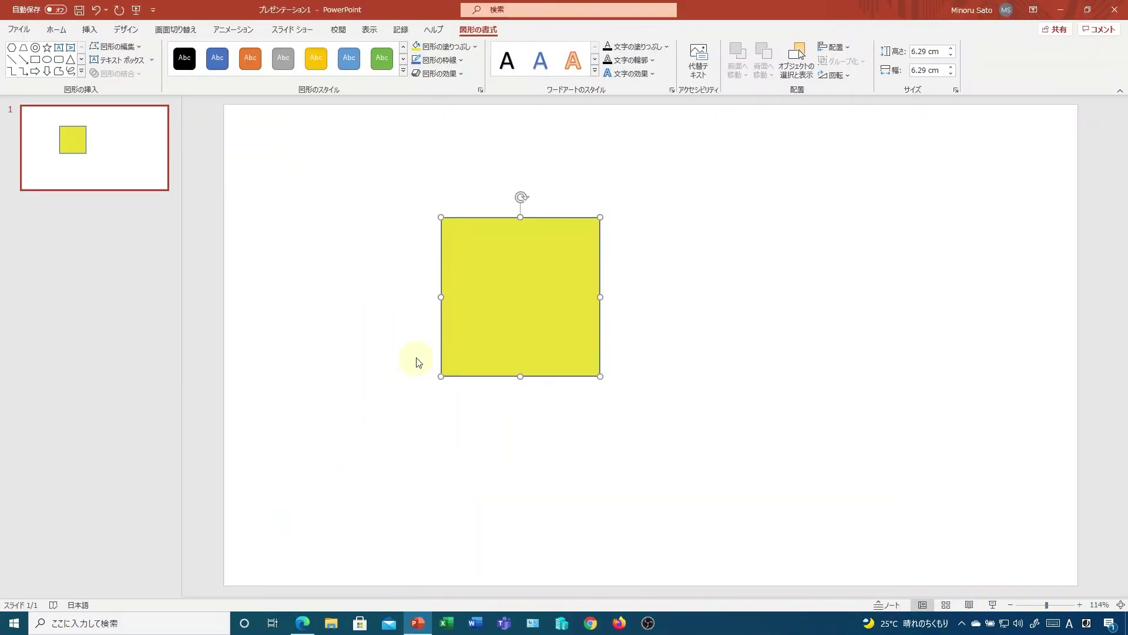
- Paste the 姜黄 snip onto the slide and eyedrop its brown into the yellow square
key("ctrl+v")
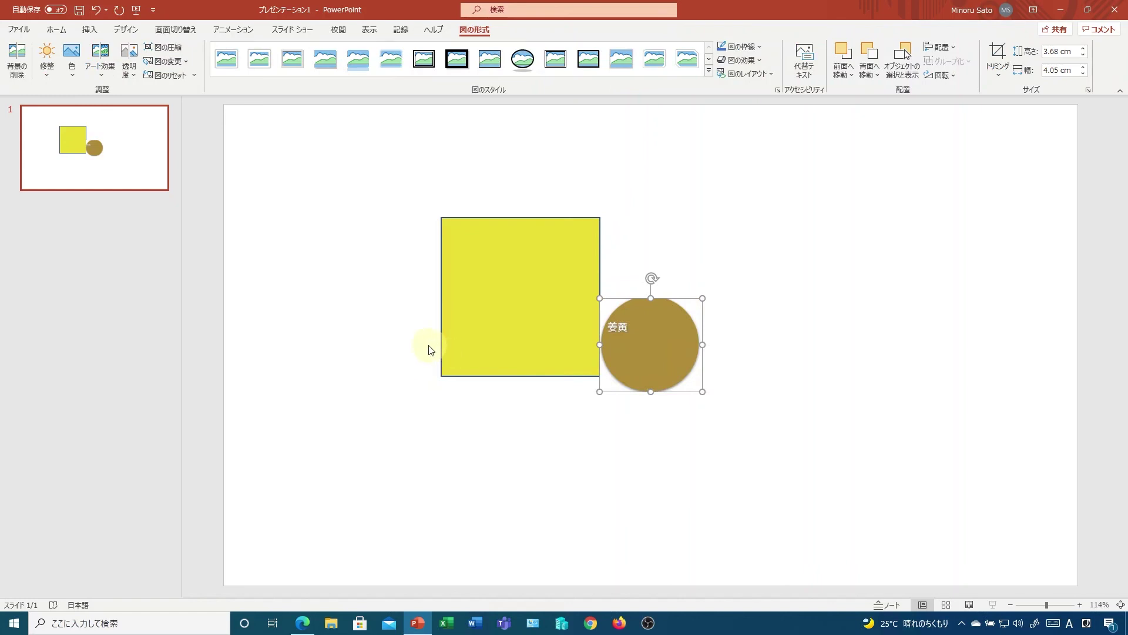
left_click(520, 285)
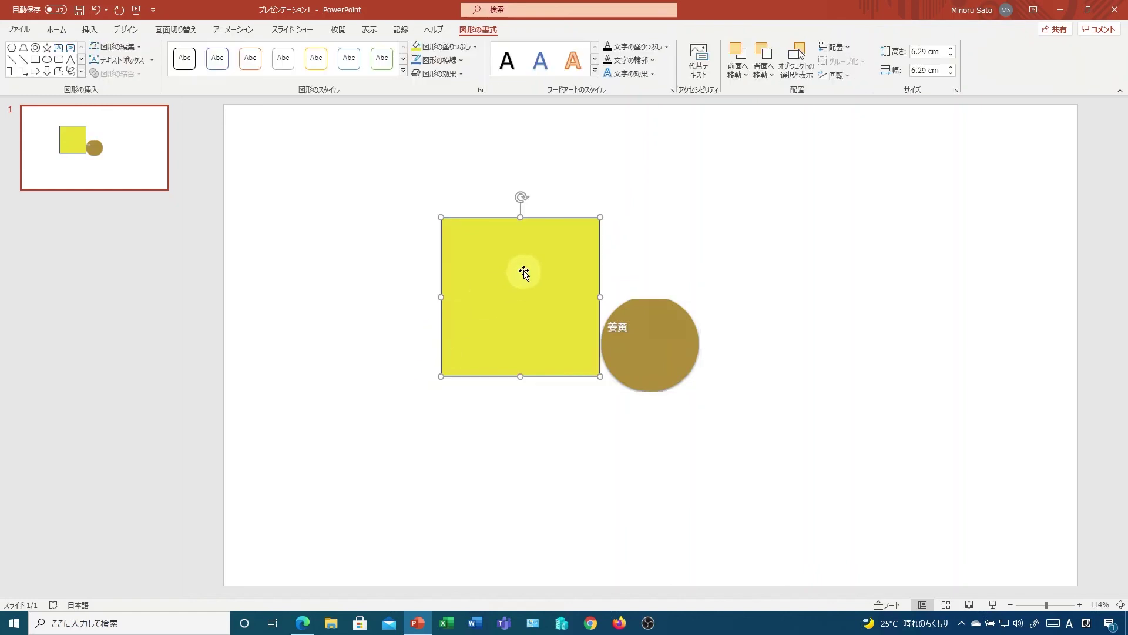
left_click(474, 46)
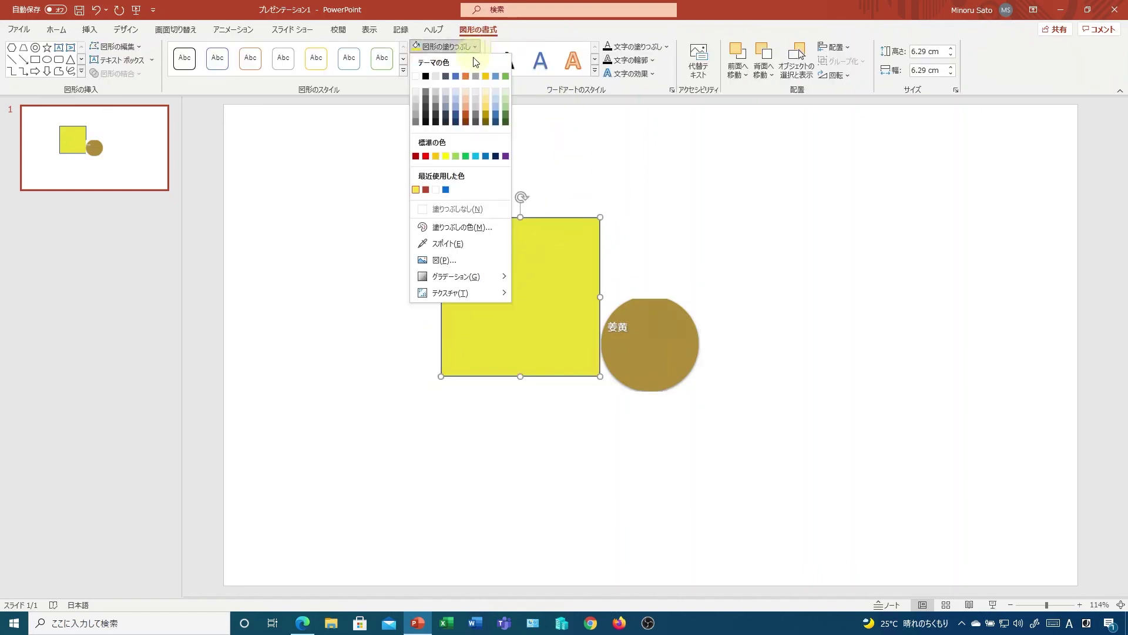
left_click(456, 244)
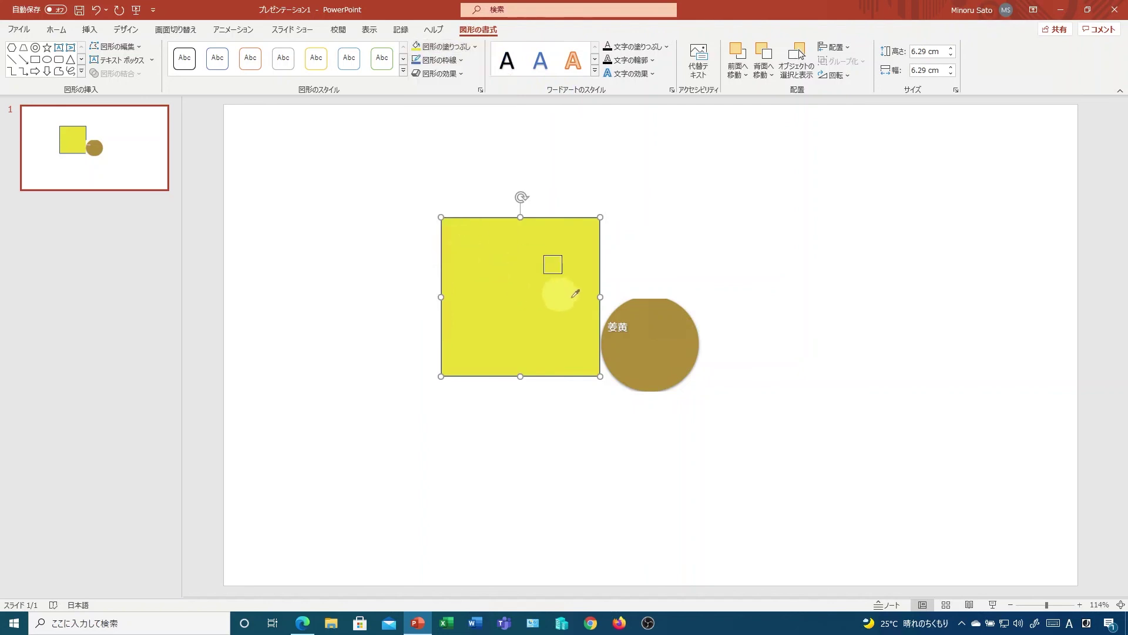
left_click(654, 312)
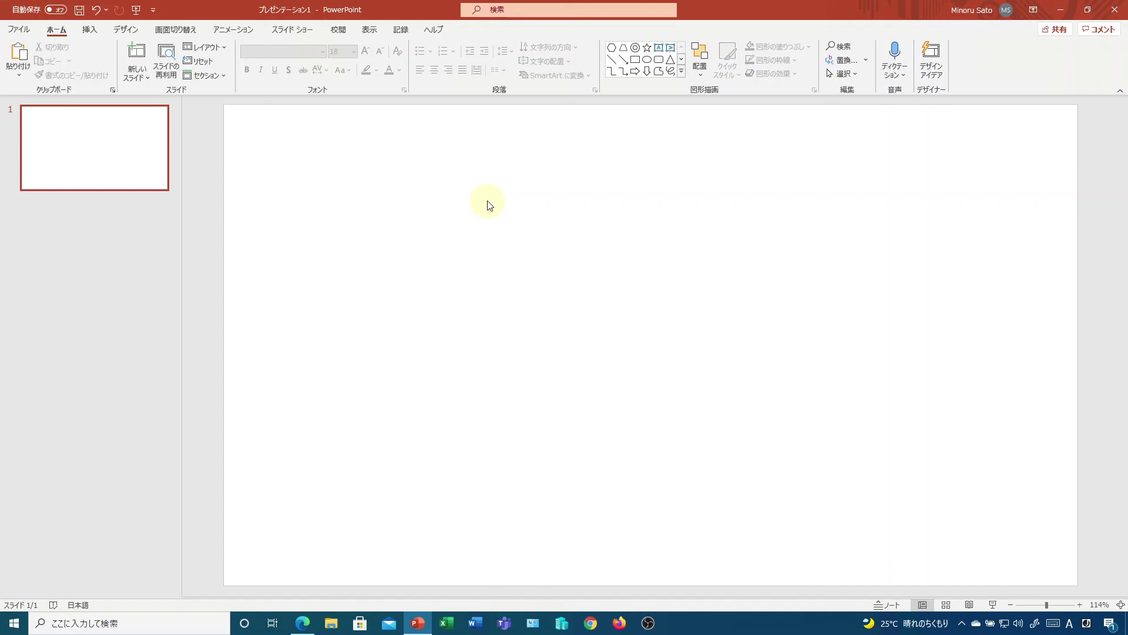
- Draw a blue square near the slide's top left and duplicate it into a row of three
left_click(89, 29)
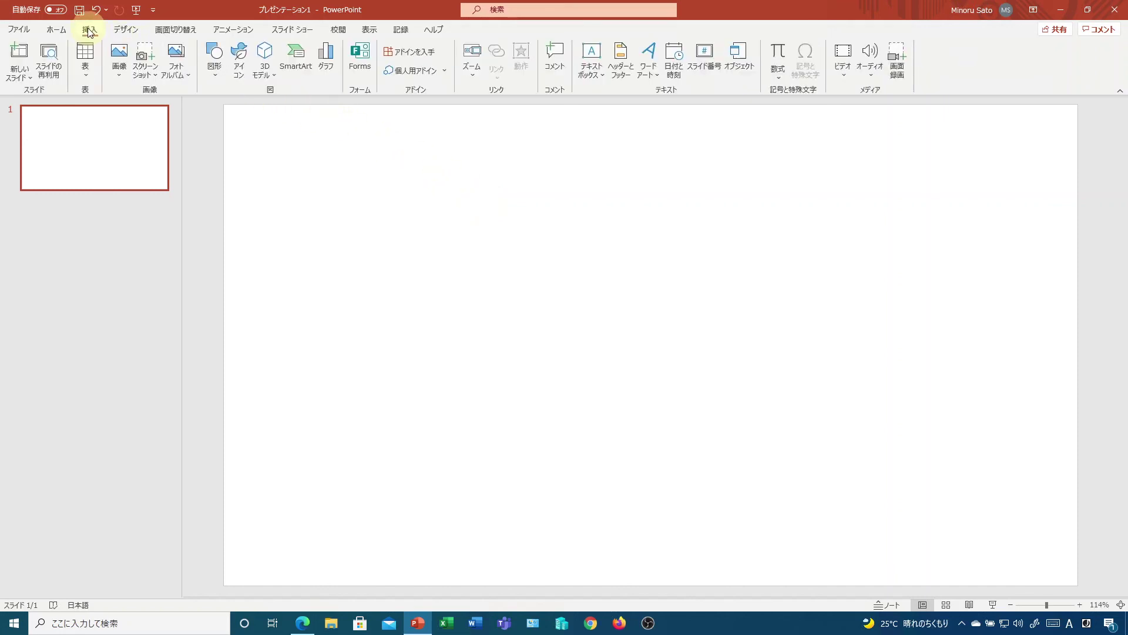
left_click(215, 57)
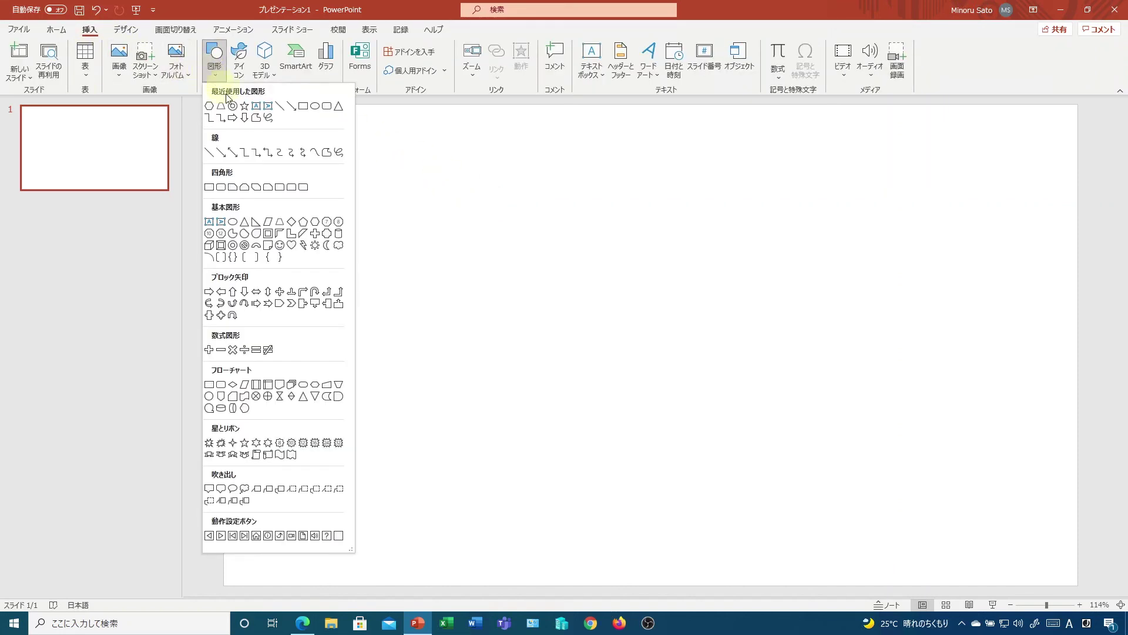
left_click(302, 107)
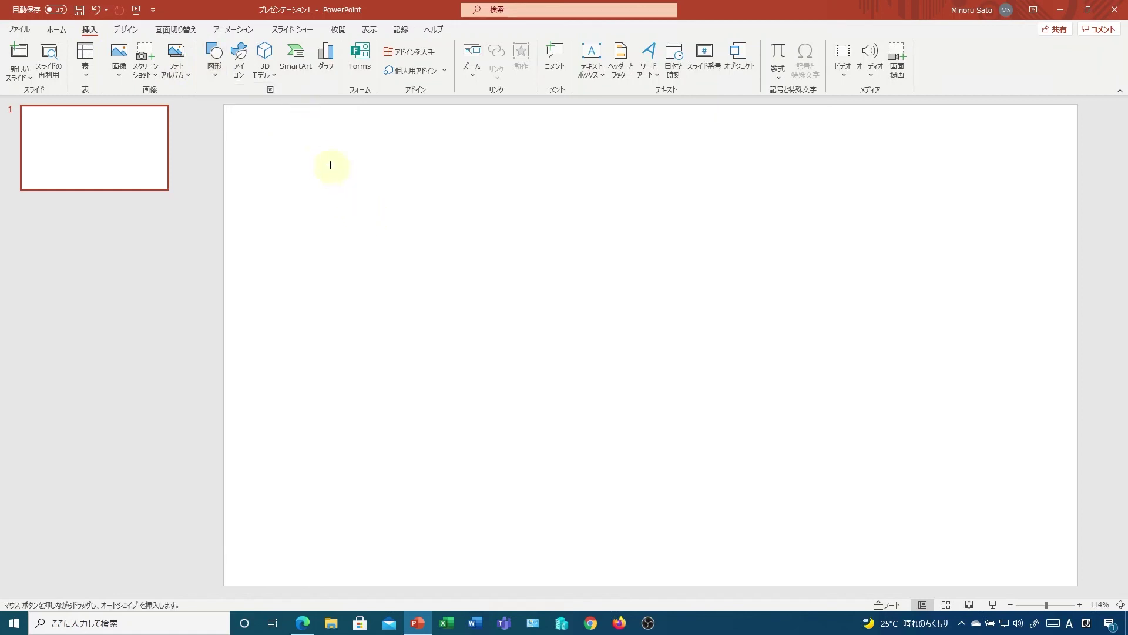
left_click_drag(330, 165, 452, 287)
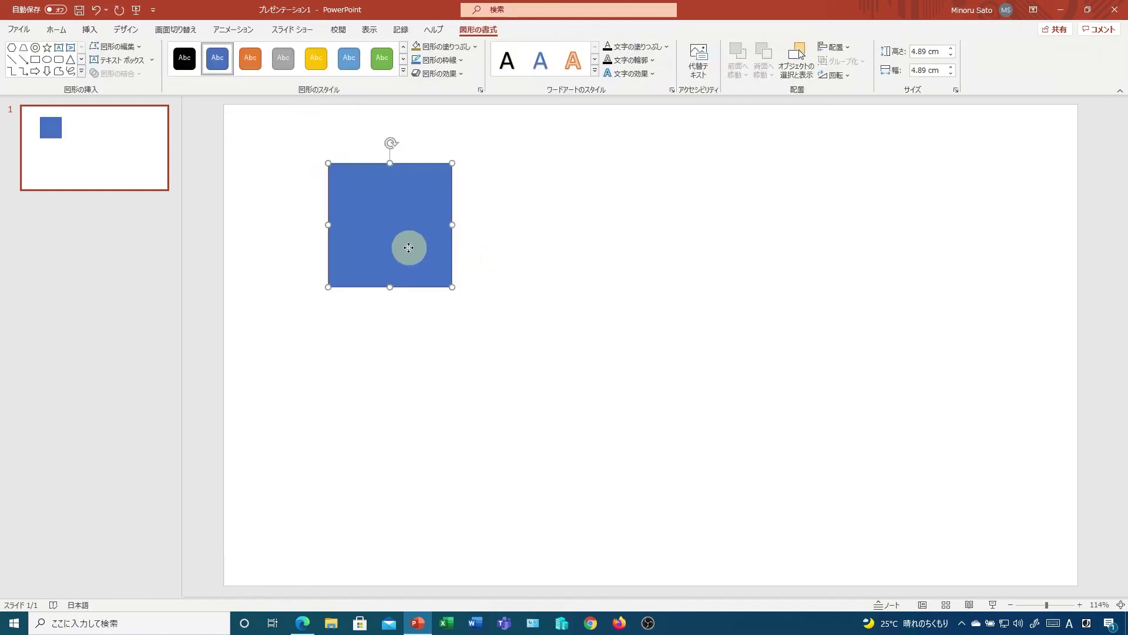
mouse_move(408, 248)
left_mouse_down()
mouse_move(665, 253)
mouse_move(655, 258)
left_mouse_up()
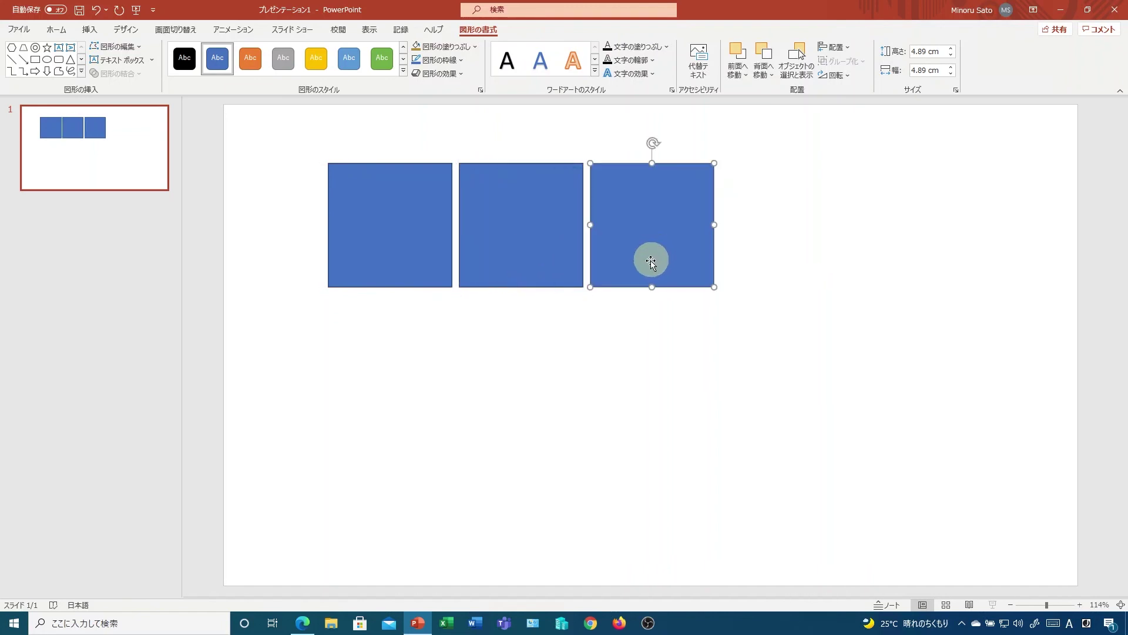
- Copy the row of squares below the first row and group all six into one object
mouse_move(288, 137)
left_mouse_down()
mouse_move(573, 283)
mouse_move(770, 340)
left_mouse_up()
left_click_drag(649, 248, 651, 364)
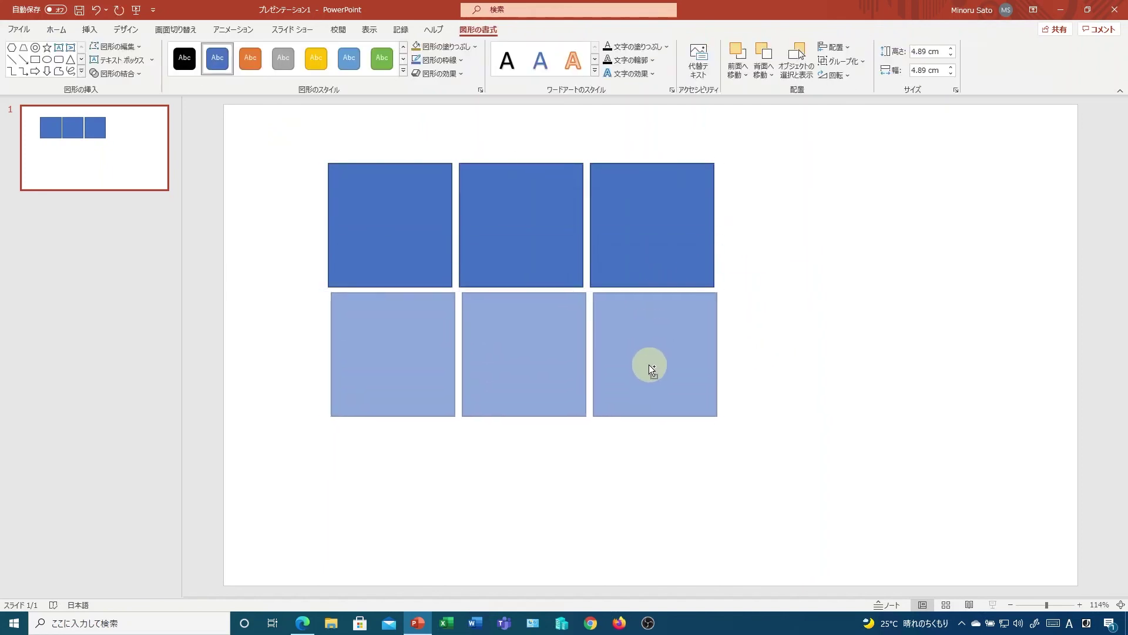
left_click_drag(651, 364, 647, 364)
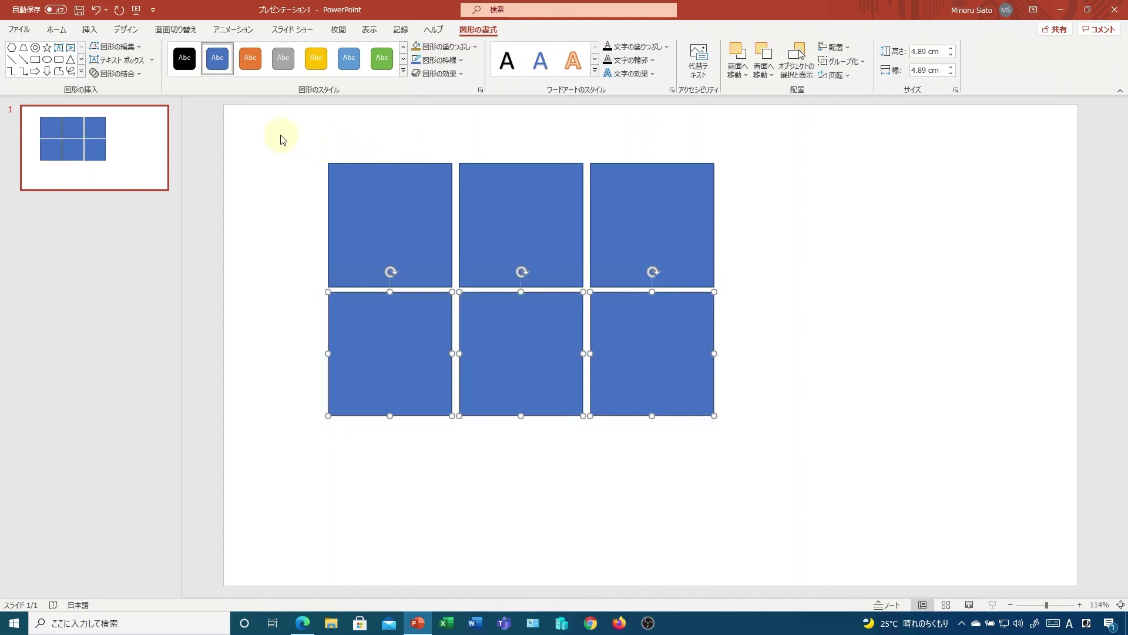
left_click_drag(280, 135, 768, 460)
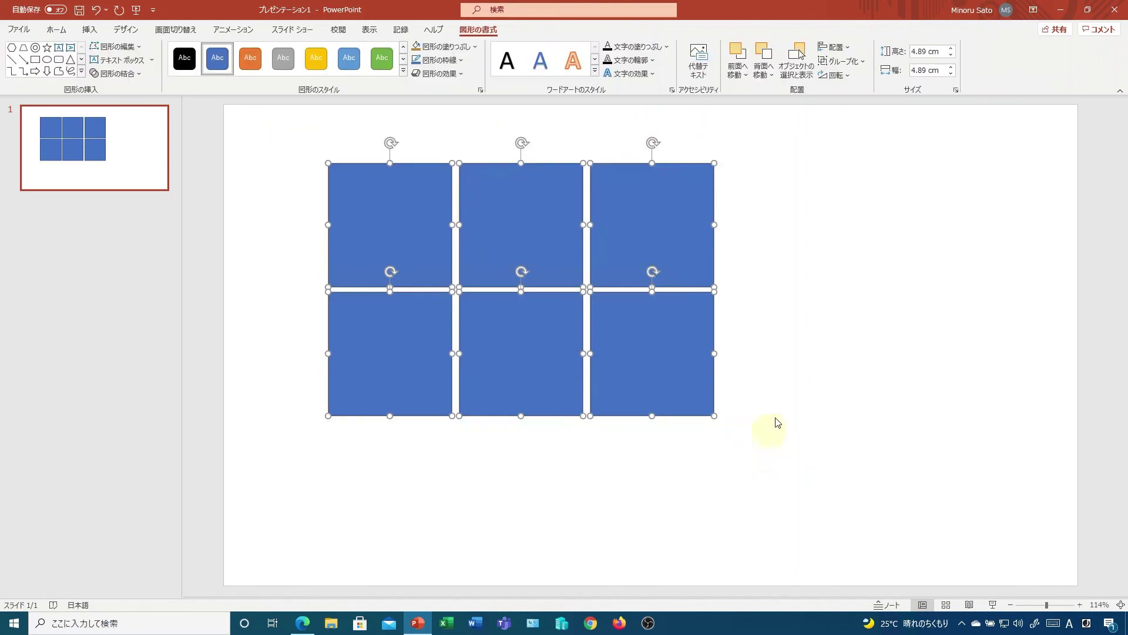
key("ctrl+g")
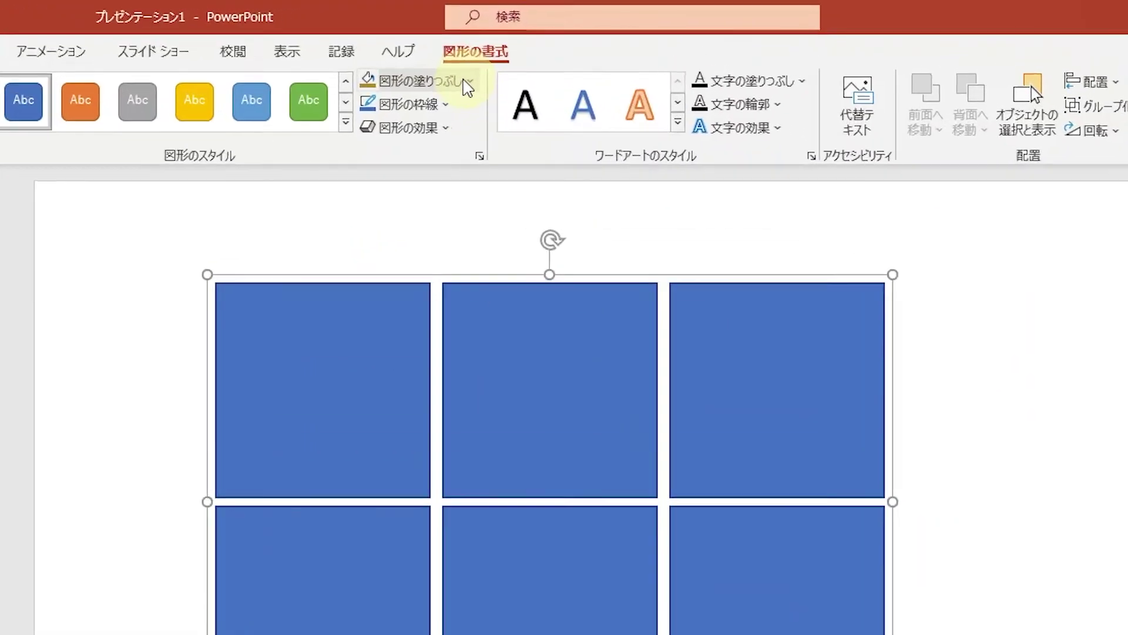
- Fill the grouped squares with the BingWallpaper.jpg night photo from a file
left_click(477, 46)
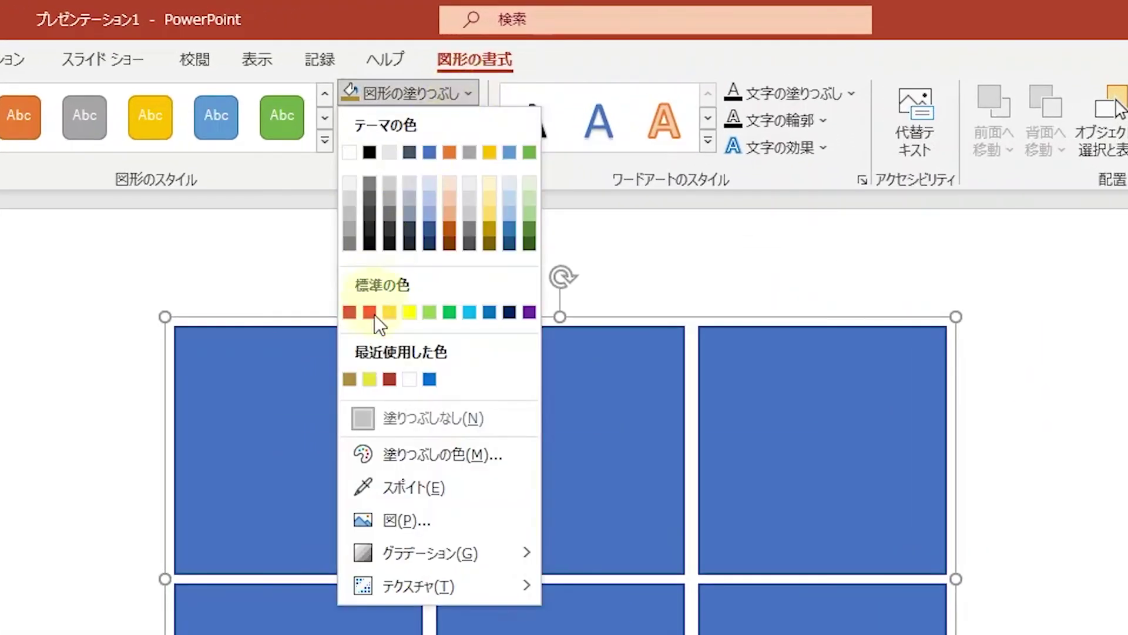
left_click(401, 527)
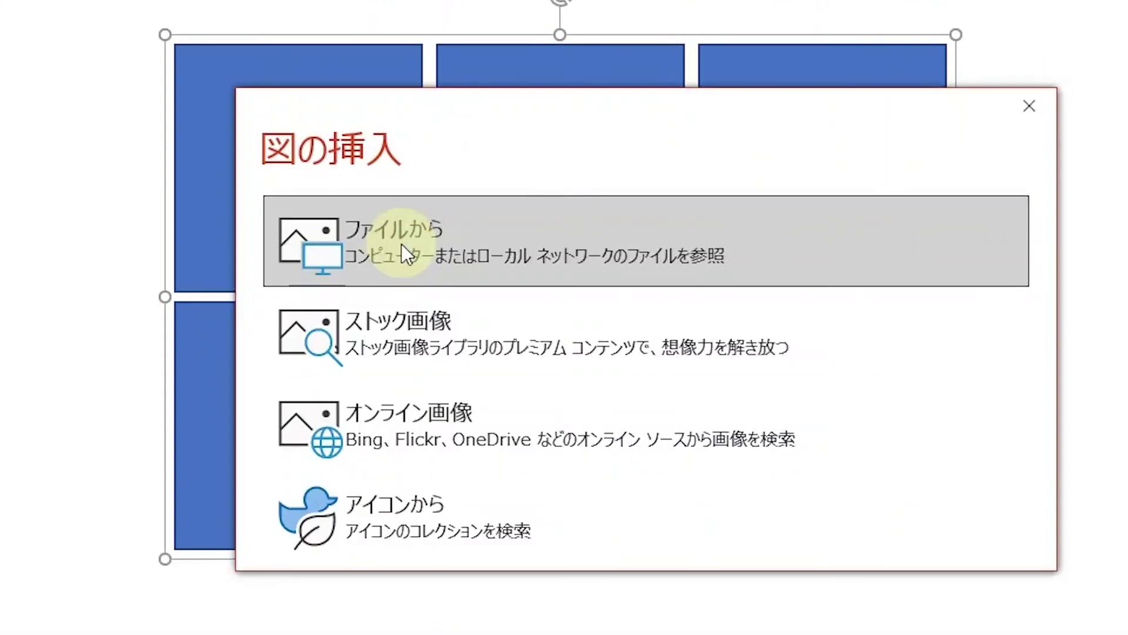
left_click(400, 244)
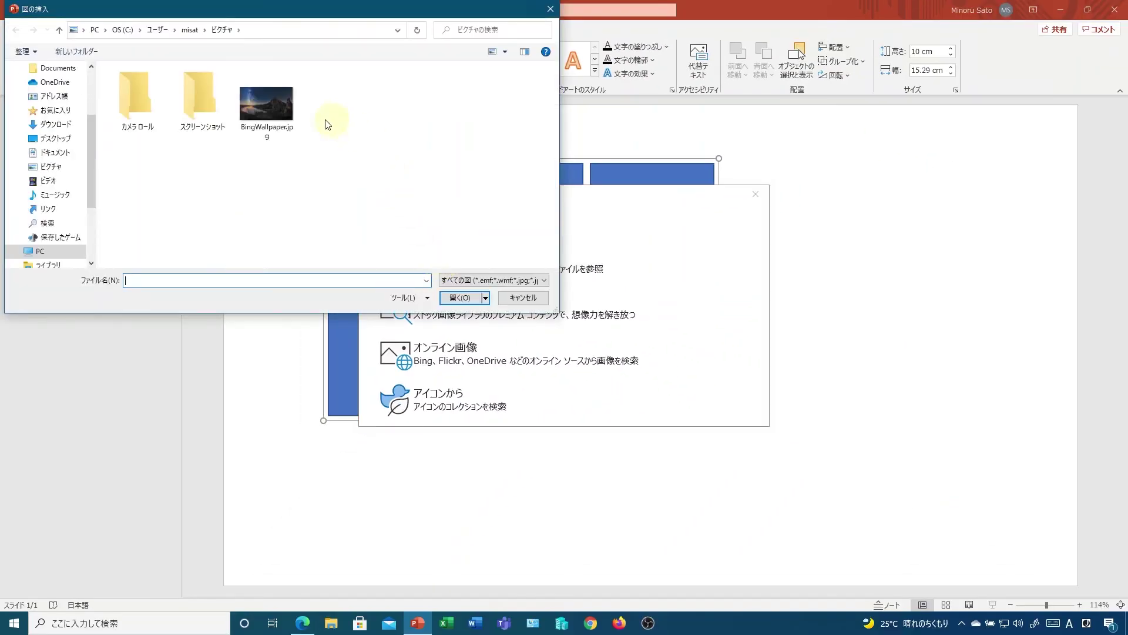
left_click(260, 111)
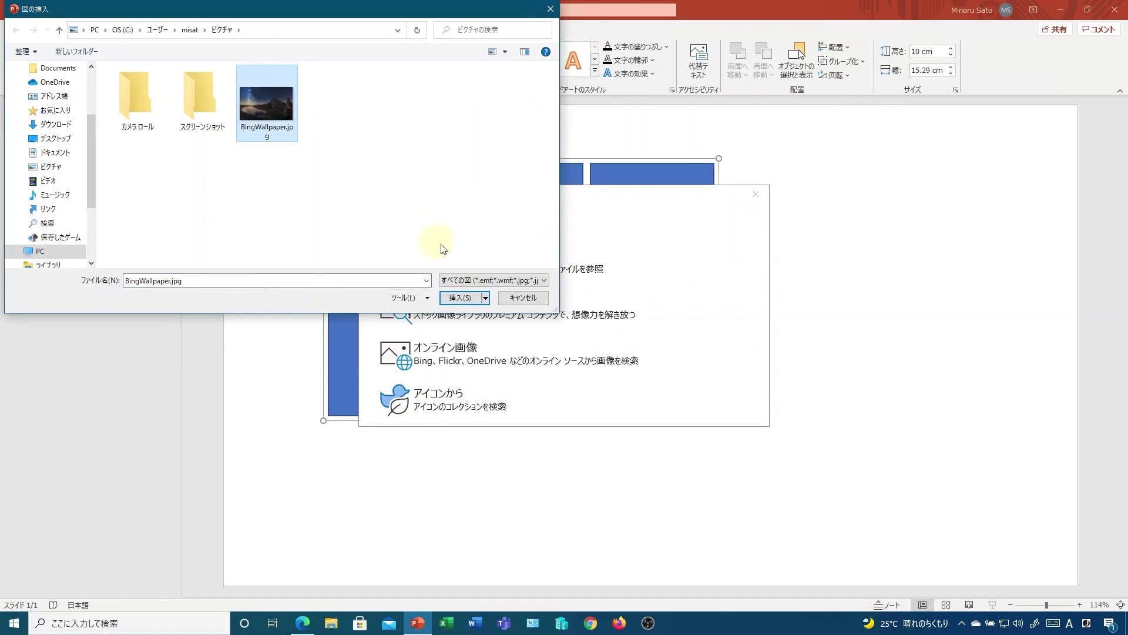
left_click(470, 297)
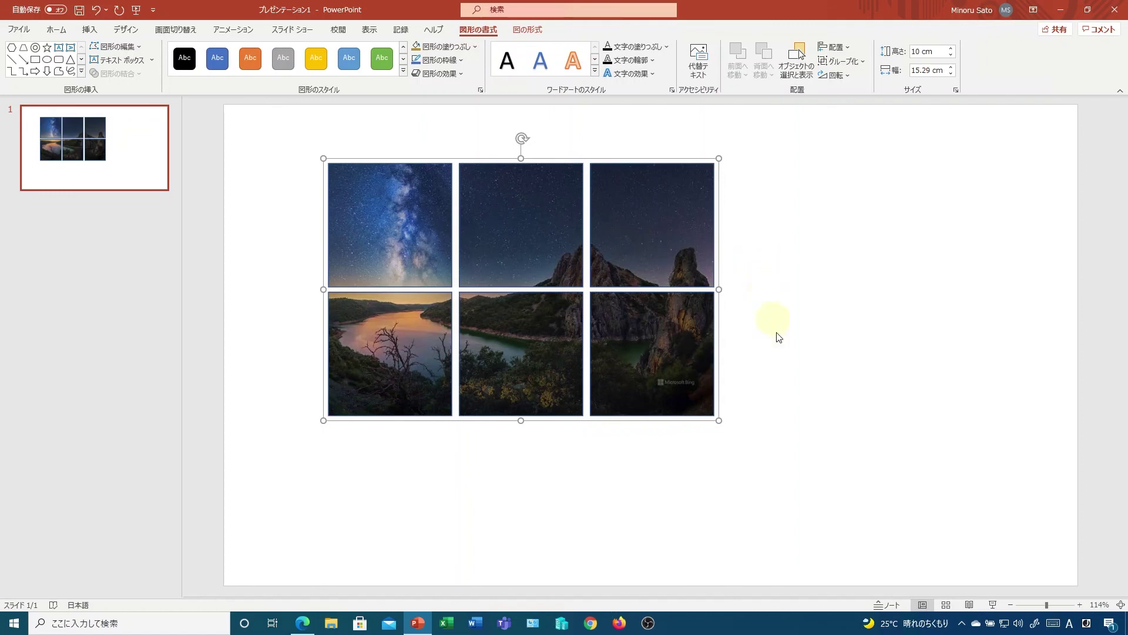
- Resize the picture grid to 6.76 × 12.23 cm near the slide's top left
left_click_drag(718, 421, 964, 536)
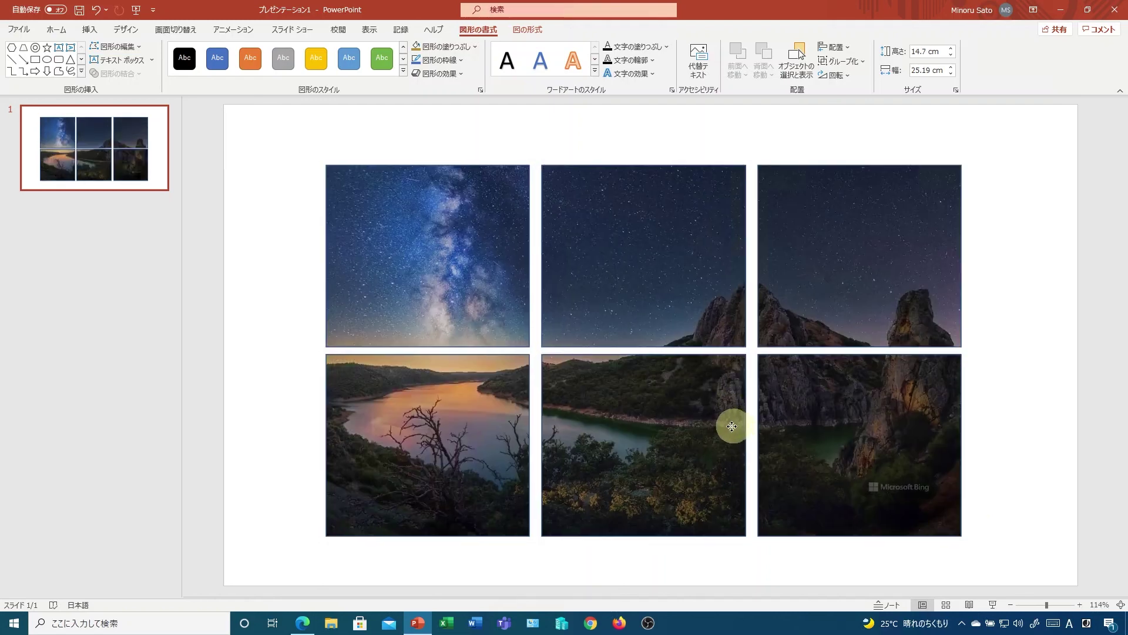
left_click_drag(730, 423, 704, 397)
left_click_drag(940, 513, 613, 313)
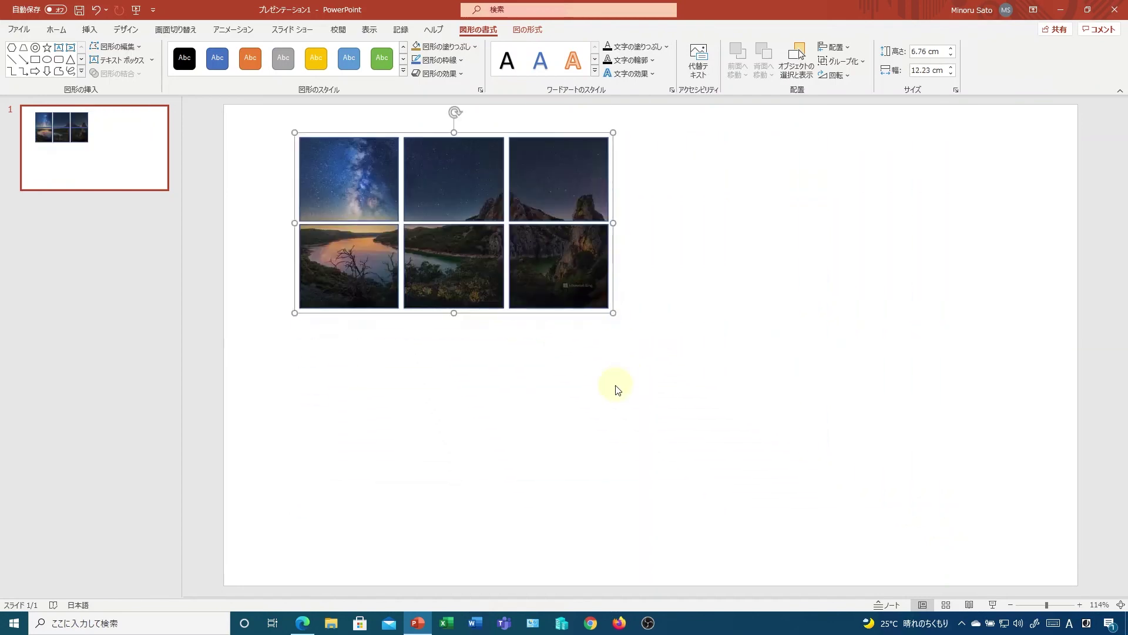